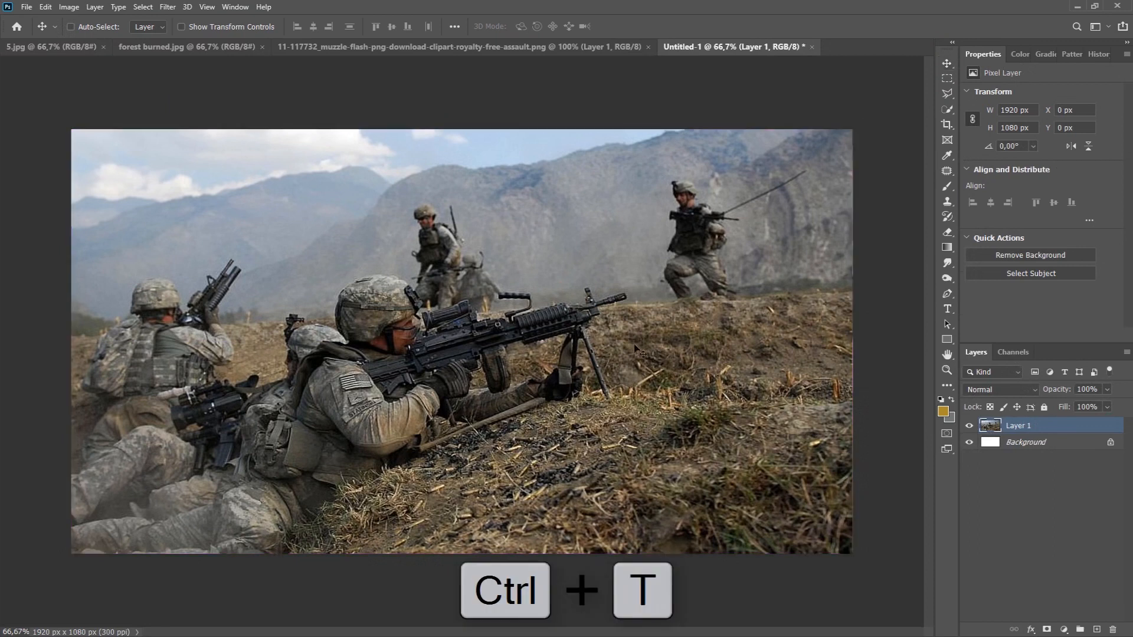
# Scale Layer 1 up to about 114% and reposition it so the firing soldiers fill more of the canvas
pyautogui.moveTo(853, 554); pyautogui.dragTo(898, 578)
pyautogui.moveTo(666, 463); pyautogui.dragTo(611, 463)
pyautogui.moveTo(845, 352); pyautogui.dragTo(886, 349)
pyautogui.moveTo(773, 336); pyautogui.dragTo(727, 340)
pyautogui.moveTo(841, 356); pyautogui.dragTo(863, 356)
pyautogui.moveTo(716, 342)
pyautogui.mouseDown()
pyautogui.moveTo(725, 300)
pyautogui.moveTo(710, 326)
pyautogui.moveTo(721, 325)
pyautogui.mouseUp()
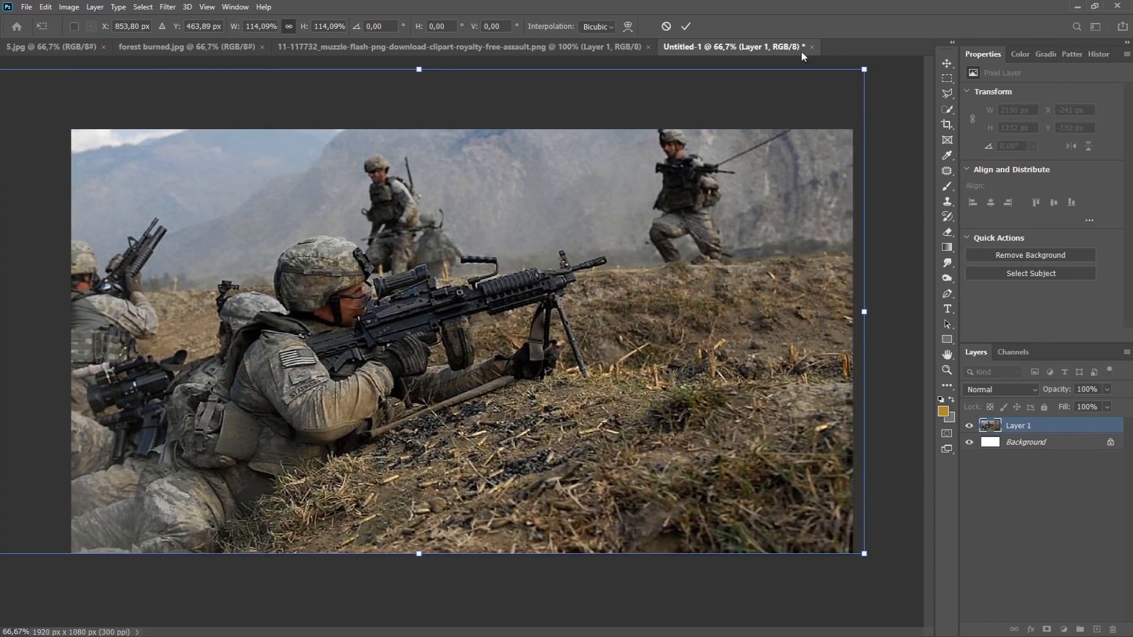
pyautogui.click(688, 26)
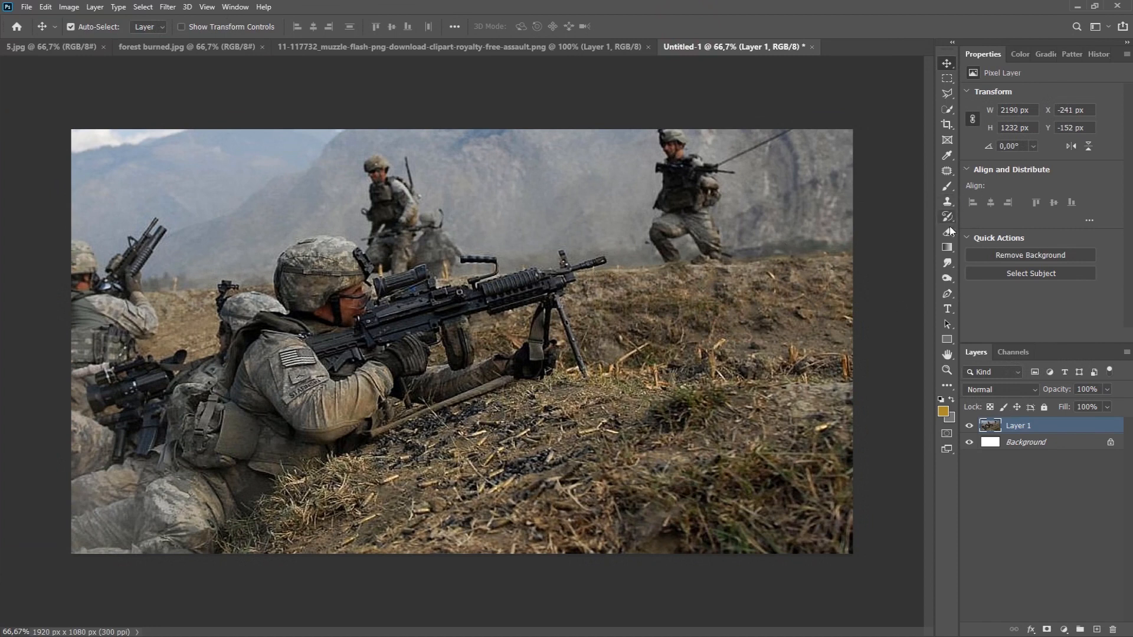
# Select the whole canvas with a rectangular marquee and crop the image to that selection
pyautogui.click(948, 294)
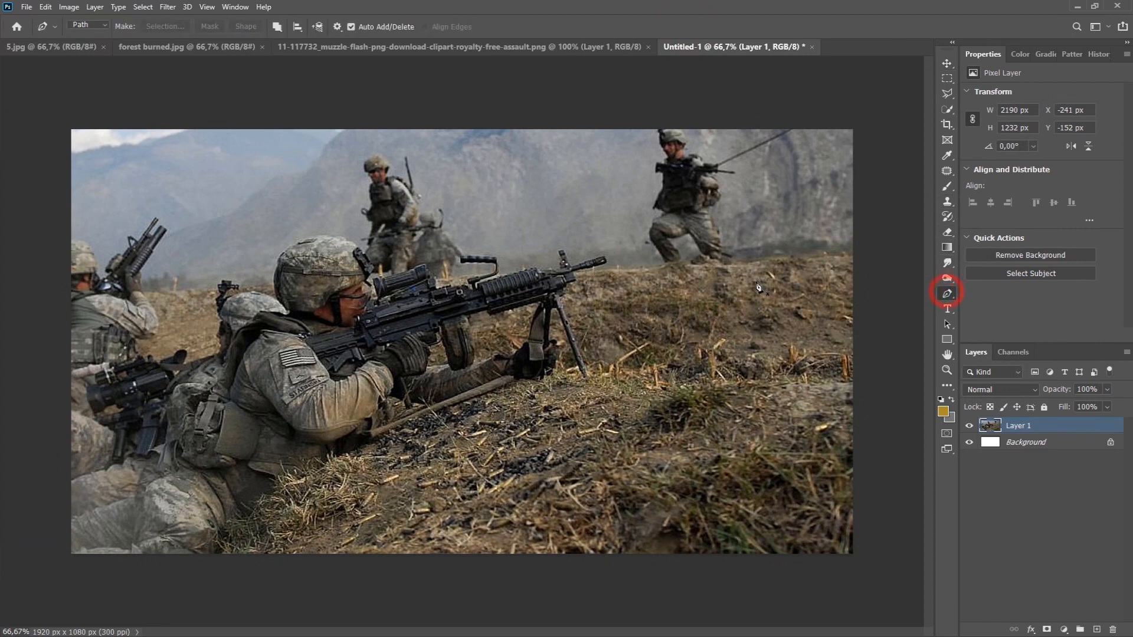
pyautogui.click(947, 79)
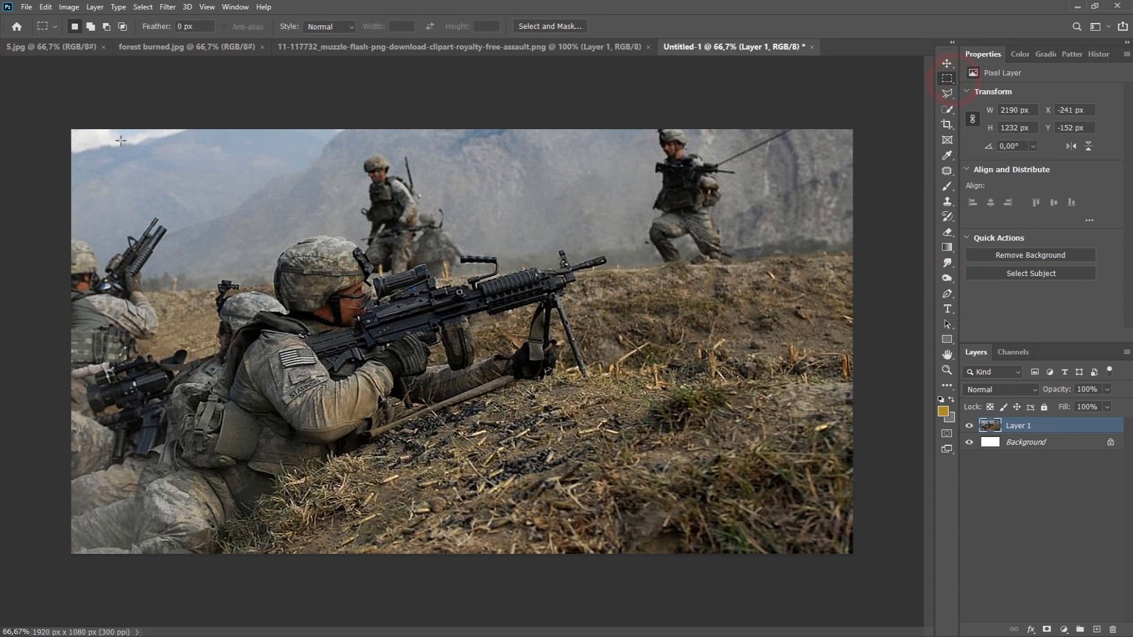
pyautogui.moveTo(78, 147); pyautogui.dragTo(903, 578)
pyautogui.click(68, 7)
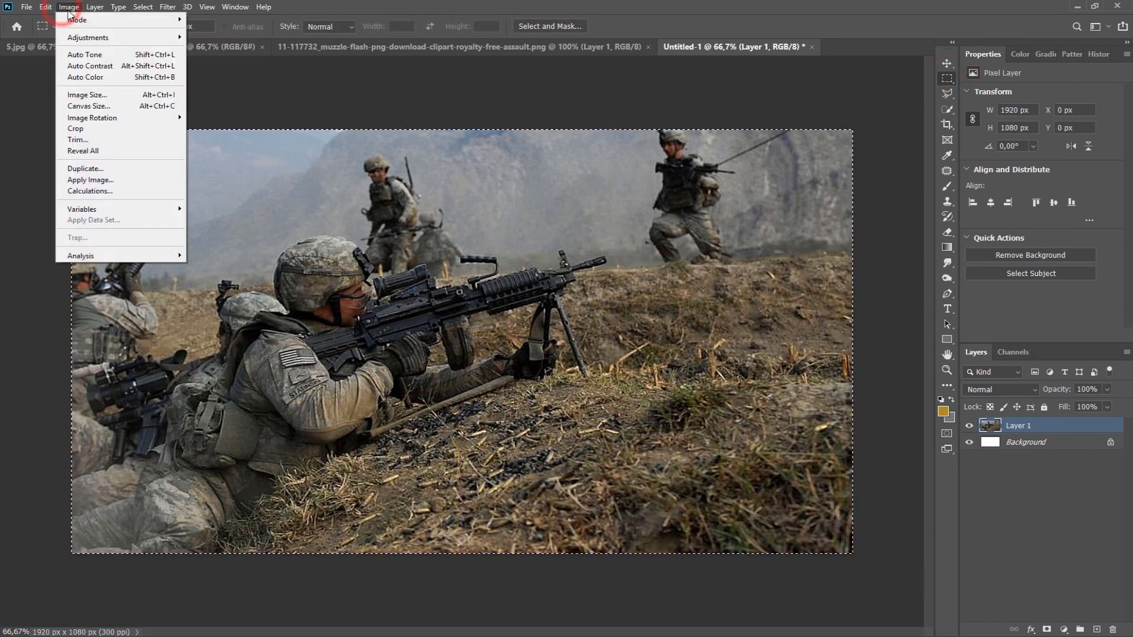
pyautogui.click(75, 128)
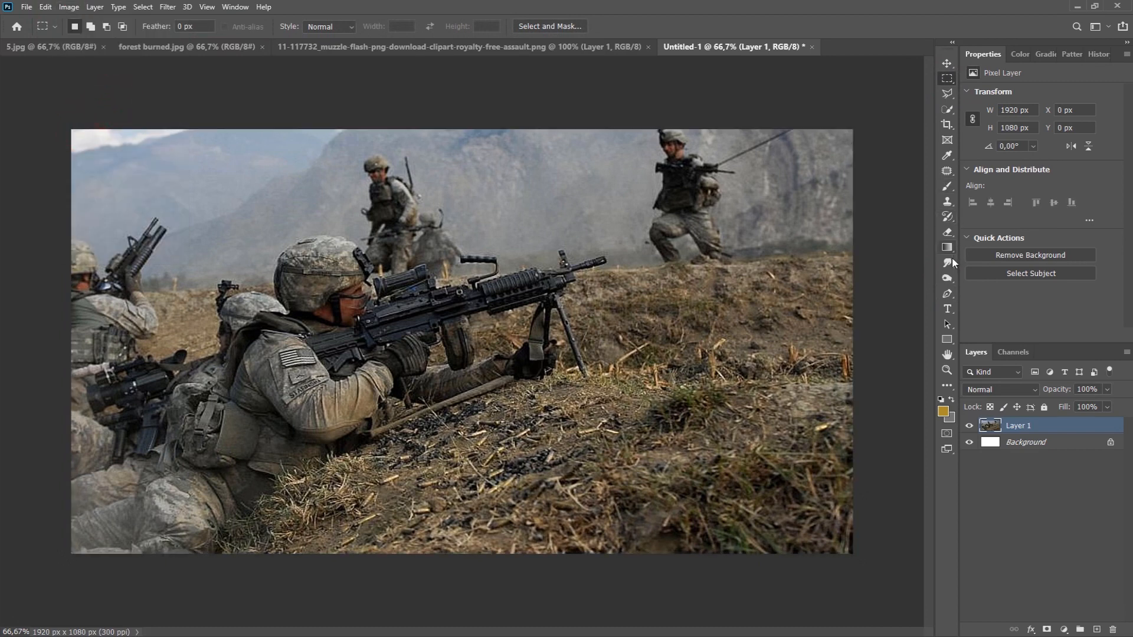
# Start a Pen tool path at the canvas's left edge and curve it around the leftmost soldier's helmet
pyautogui.click(949, 296)
pyautogui.scroll(11, 119, 267)
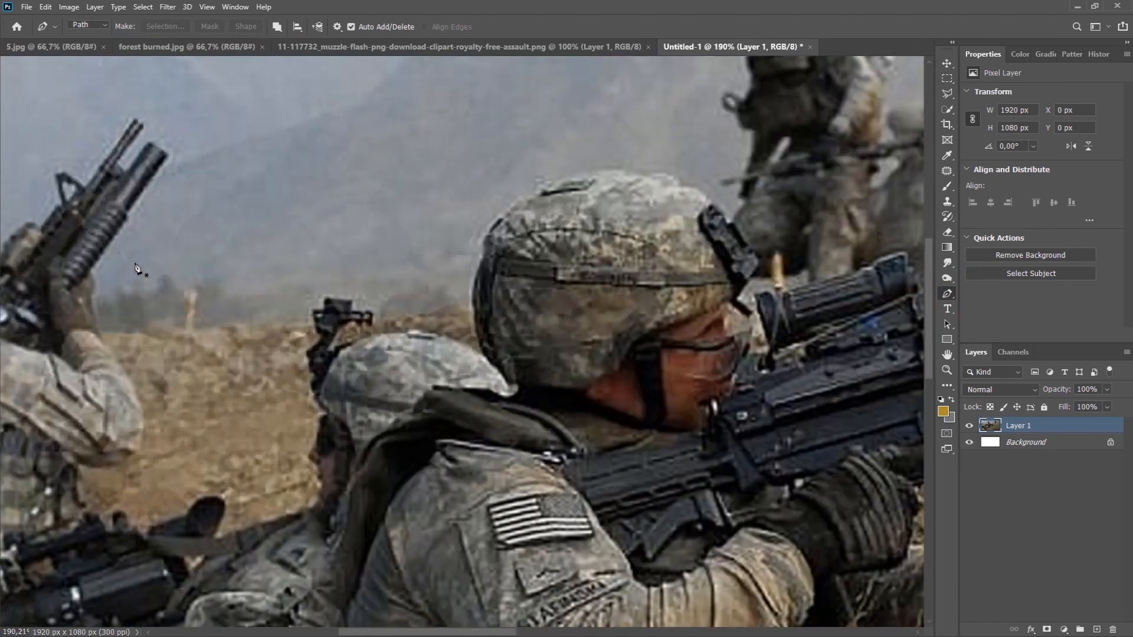
pyautogui.moveTo(146, 262); pyautogui.dragTo(533, 292)
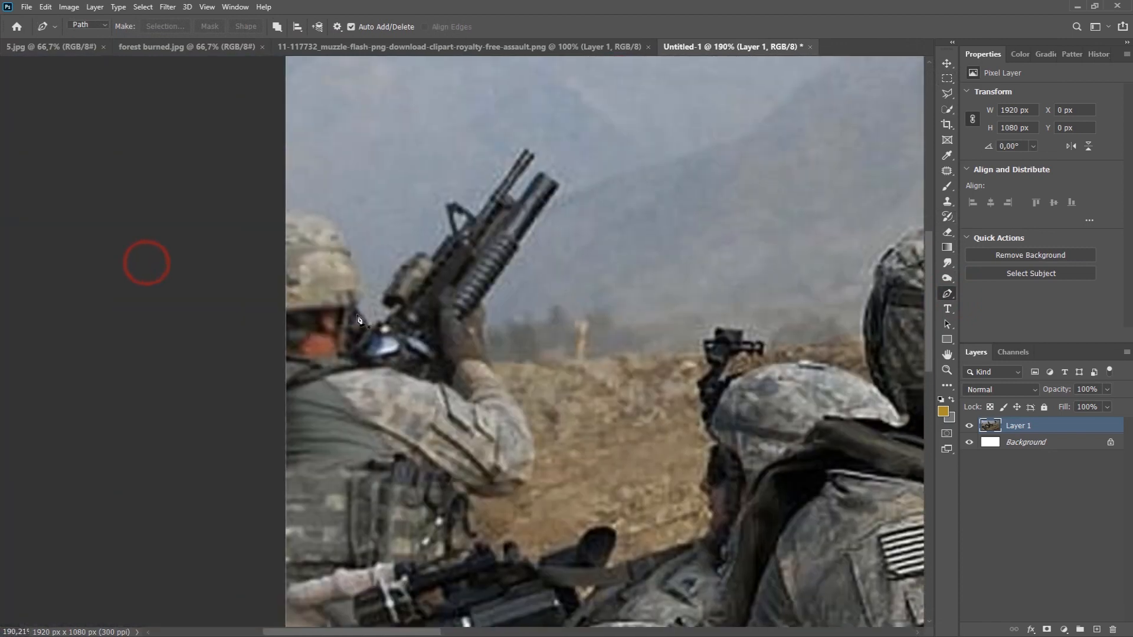
pyautogui.scroll(3, 358, 317)
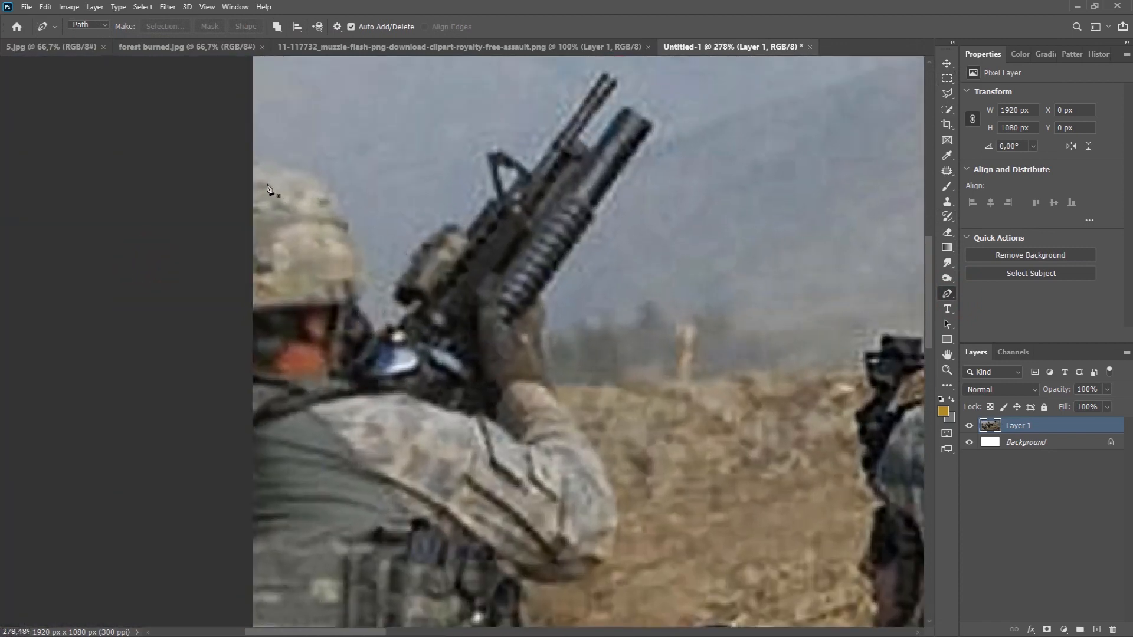
pyautogui.click(248, 160)
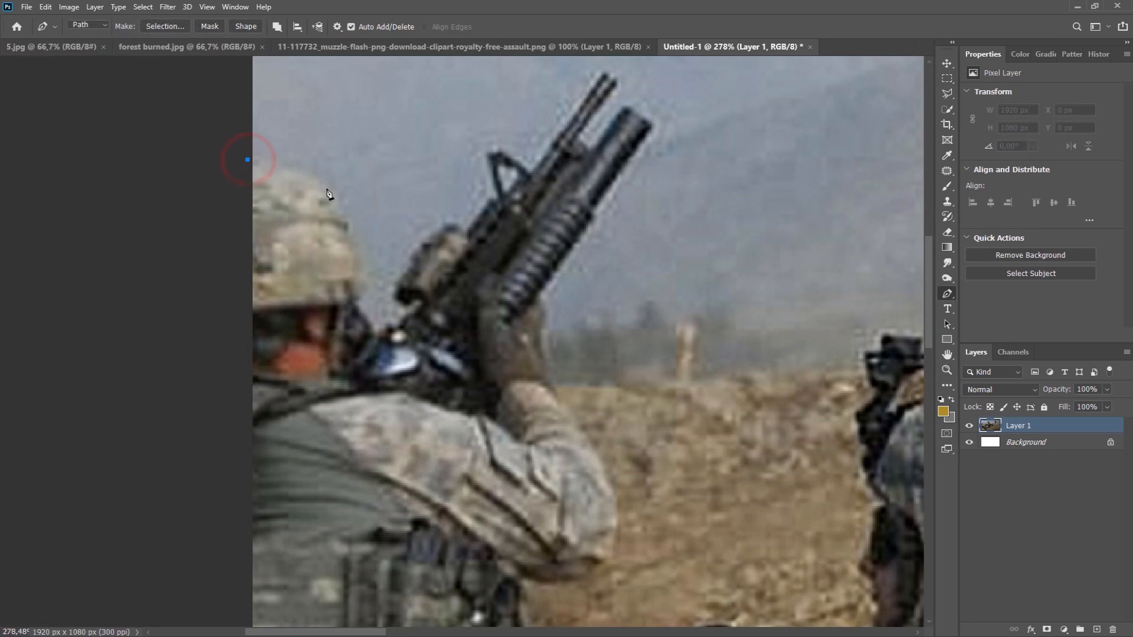
pyautogui.click(337, 209)
pyautogui.click(298, 187)
pyautogui.moveTo(299, 188); pyautogui.dragTo(313, 177)
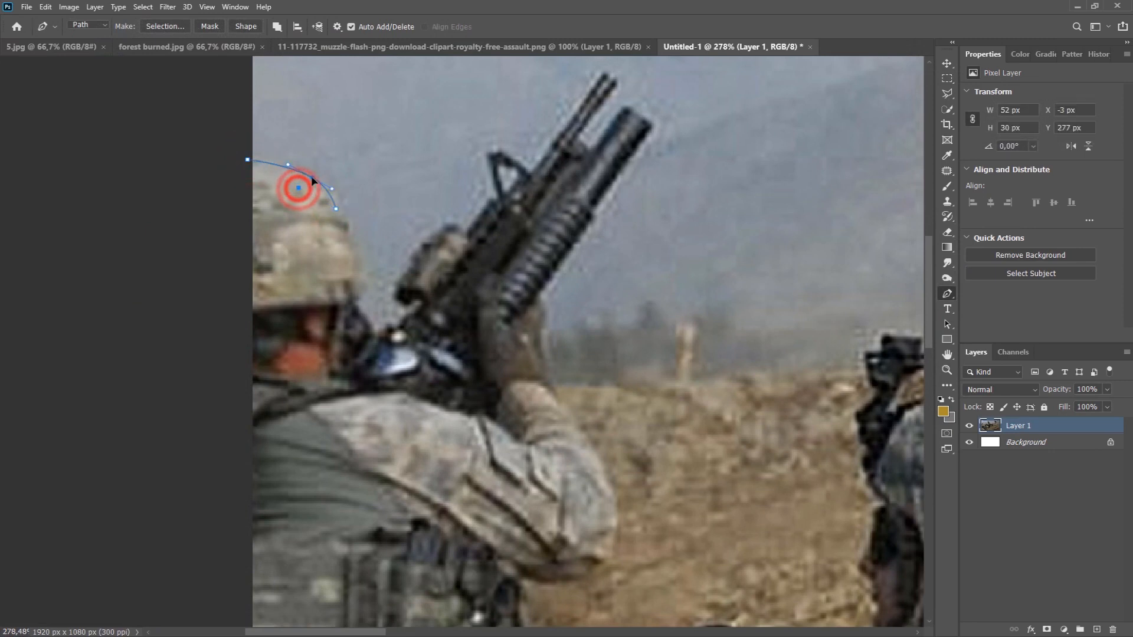
pyautogui.click(351, 248)
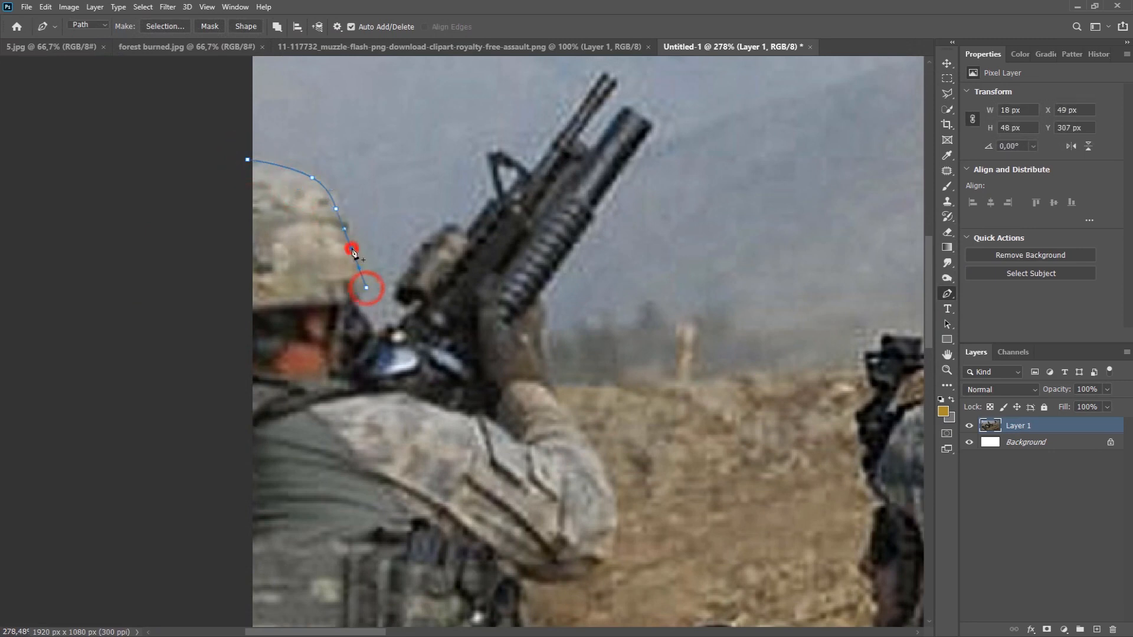
pyautogui.moveTo(351, 248); pyautogui.dragTo(360, 245)
# Continue the path from the leftmost helmet's lower edge to the base of the raised rifle
pyautogui.click(355, 302)
pyautogui.click(361, 313)
pyautogui.click(368, 327)
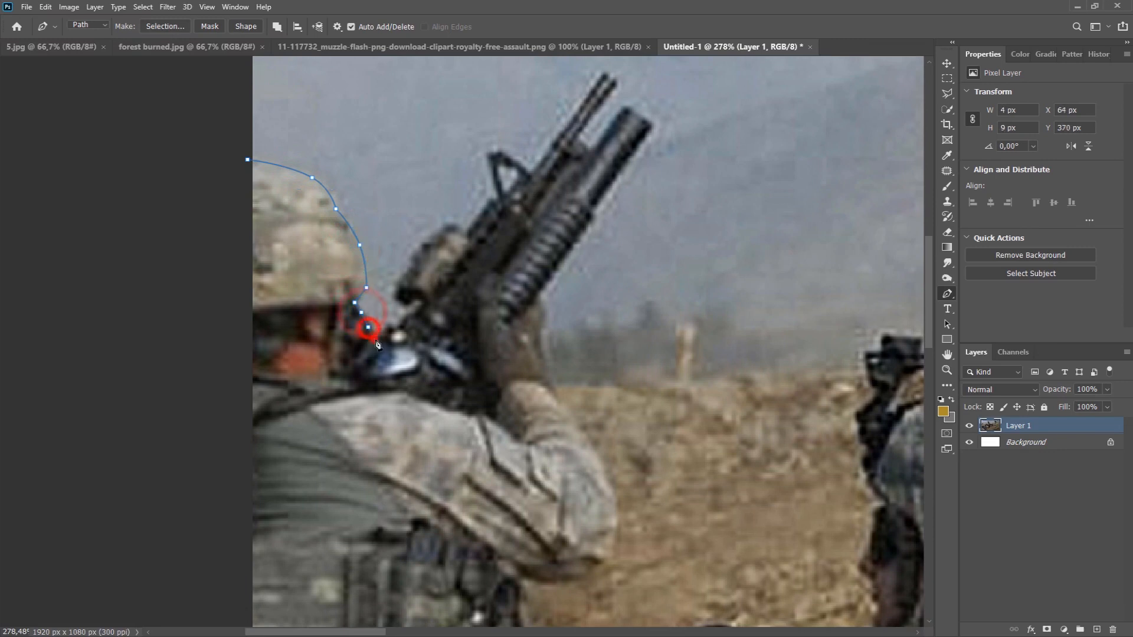
pyautogui.click(373, 338)
pyautogui.click(389, 328)
pyautogui.click(396, 332)
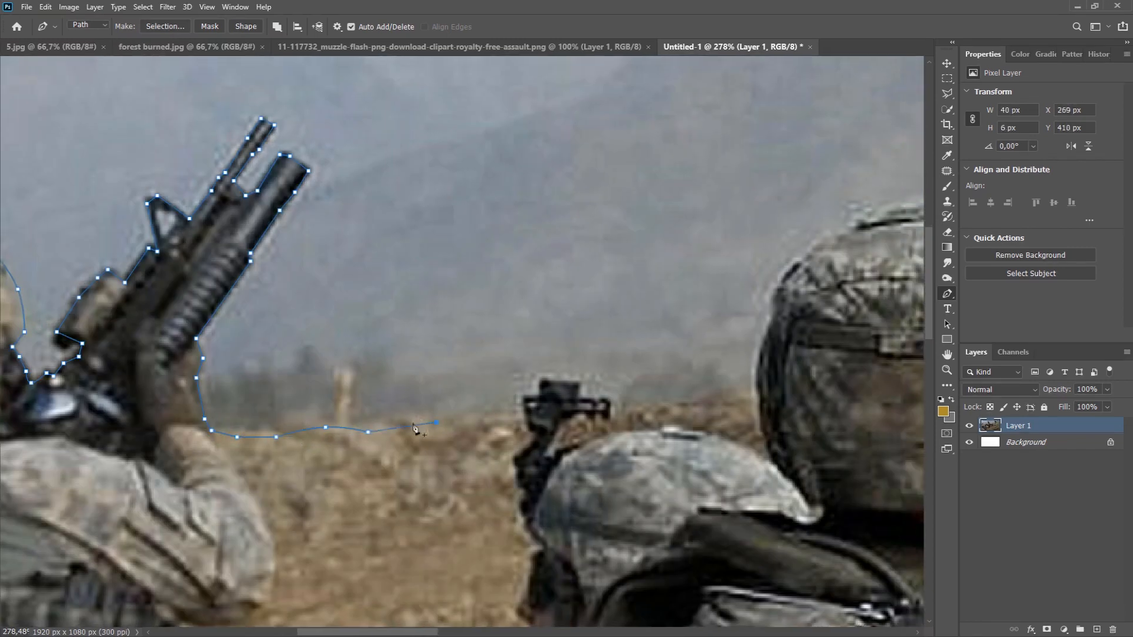
# Continue the path along the ridge, around the small weapon sight and over the machine gunner's helmet
pyautogui.click(468, 420)
pyautogui.click(498, 418)
pyautogui.click(523, 420)
pyautogui.click(572, 383)
pyautogui.click(608, 415)
pyautogui.click(620, 425)
pyautogui.click(619, 380)
pyautogui.click(618, 305)
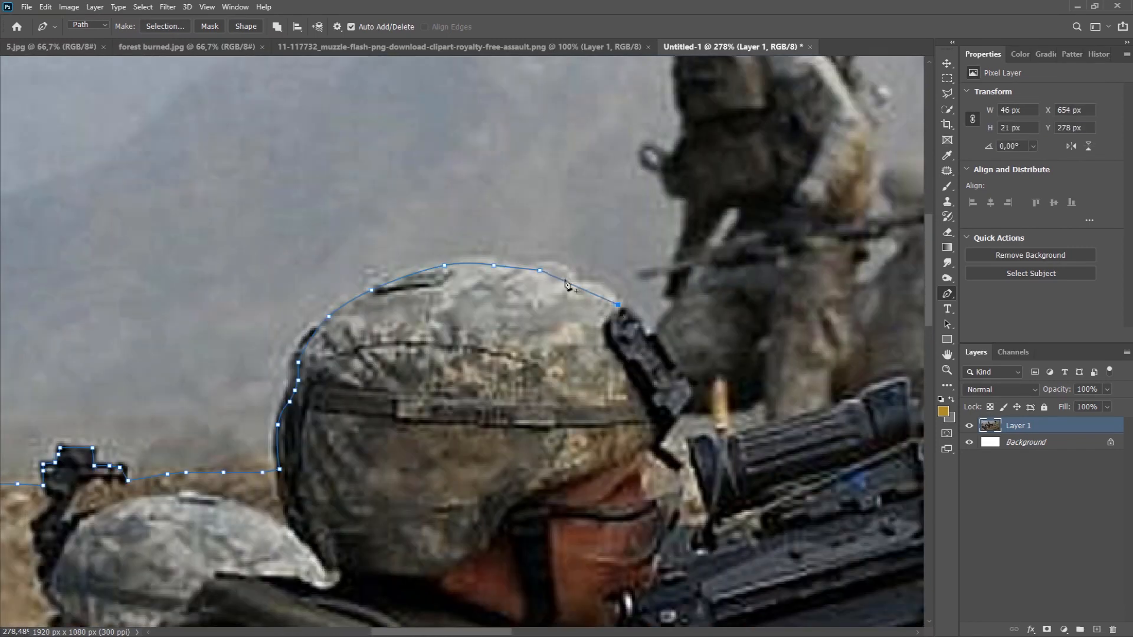
# Trace the helmet front, machine gun and remaining ridge, close the path around the lower image, and outline the gap in the raised rifle's sight
pyautogui.click(578, 287)
pyautogui.click(550, 309)
pyautogui.click(531, 317)
pyautogui.click(513, 347)
pyautogui.click(542, 351)
pyautogui.click(560, 341)
pyautogui.click(599, 317)
pyautogui.click(567, 330)
pyautogui.click(508, 332)
pyautogui.click(593, 331)
pyautogui.click(633, 311)
pyautogui.click(594, 279)
pyautogui.click(485, 277)
pyautogui.click(488, 250)
pyautogui.click(625, 255)
pyautogui.click(618, 321)
# Convert the path to a selection and add it to Layer 1 as a layer mask hiding the background
pyautogui.scroll(-5, 644, 324)
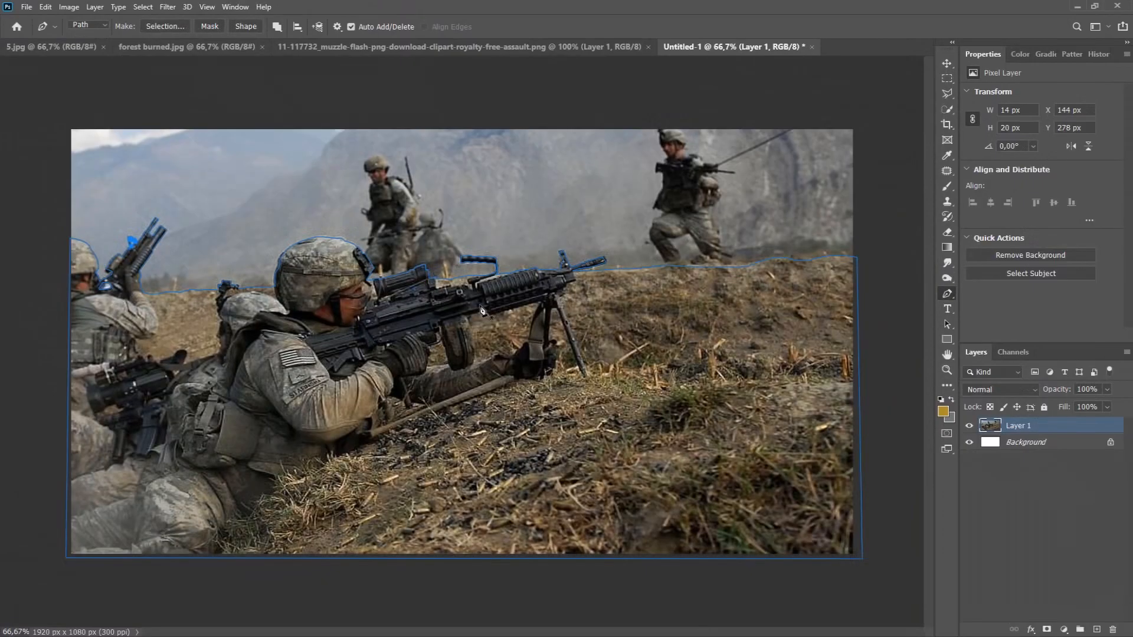
pyautogui.scroll(-1, 481, 311)
pyautogui.hotkey('ctrl', 'Return')
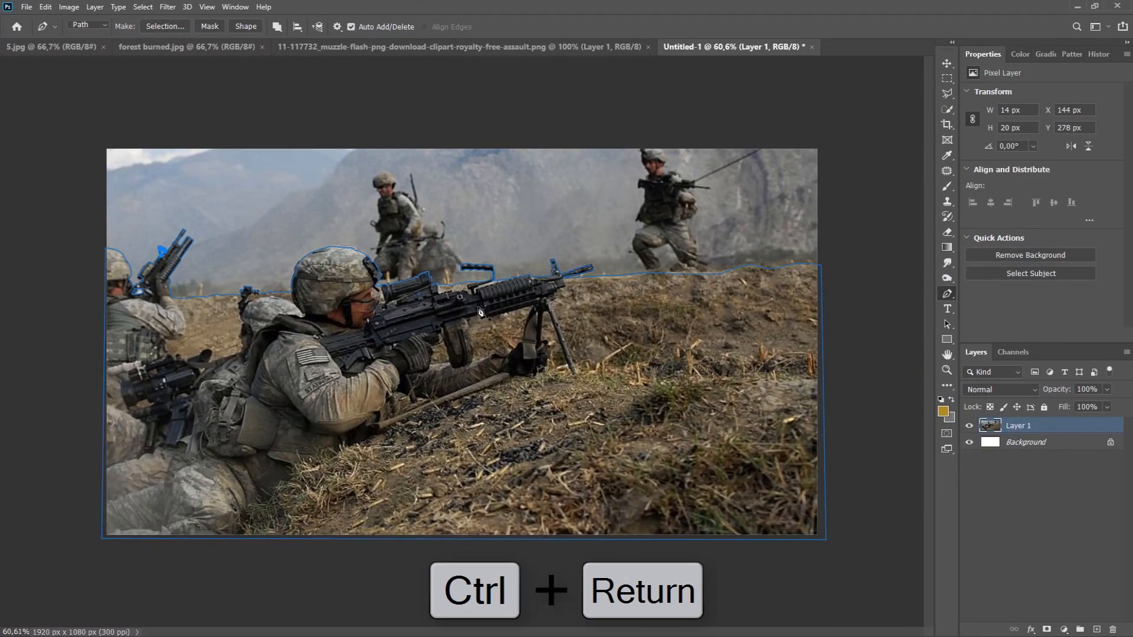
pyautogui.scroll(1, 568, 361)
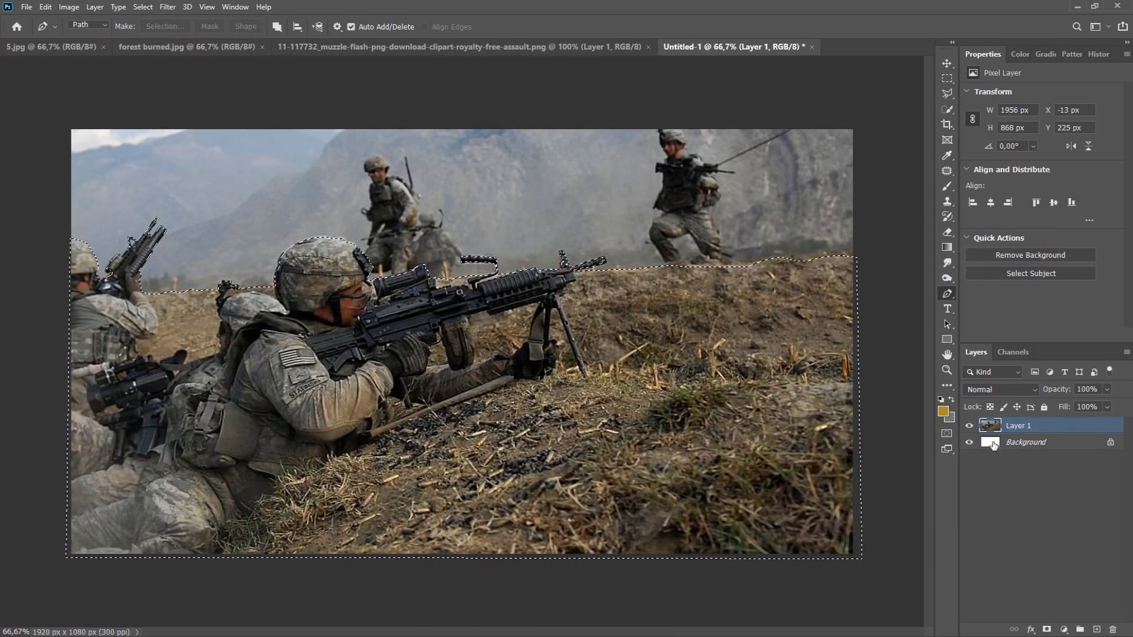
pyautogui.click(1046, 630)
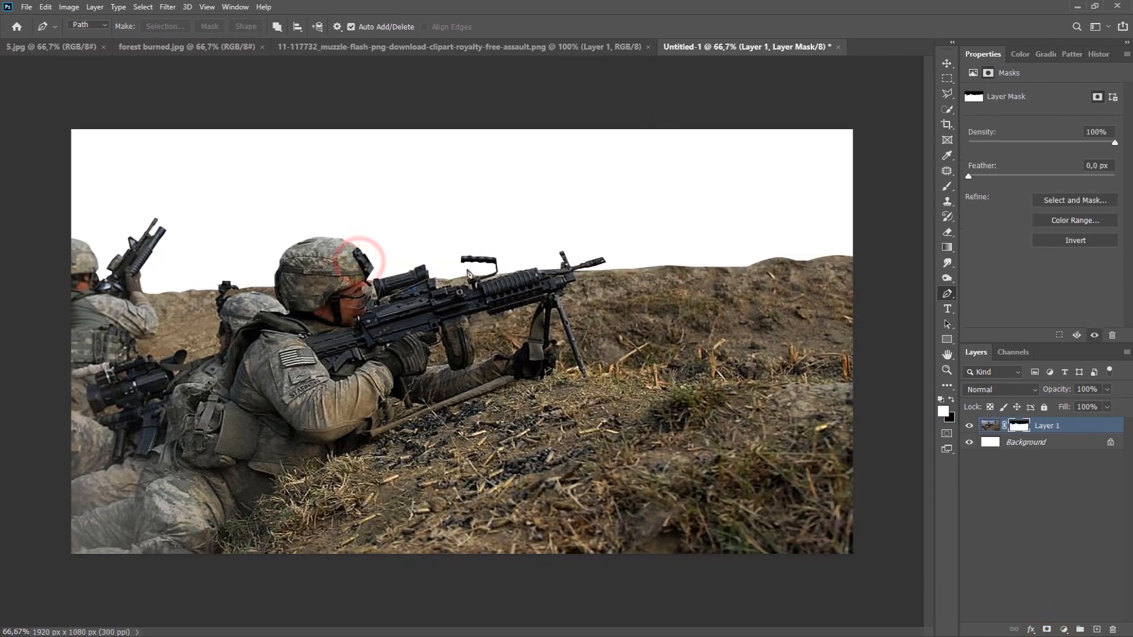
# Examine the masked edges around the soldiers, weapons and ridge for cutout quality
pyautogui.scroll(6, 354, 278)
pyautogui.moveTo(295, 184); pyautogui.dragTo(579, 271)
pyautogui.moveTo(365, 334); pyautogui.dragTo(329, 303)
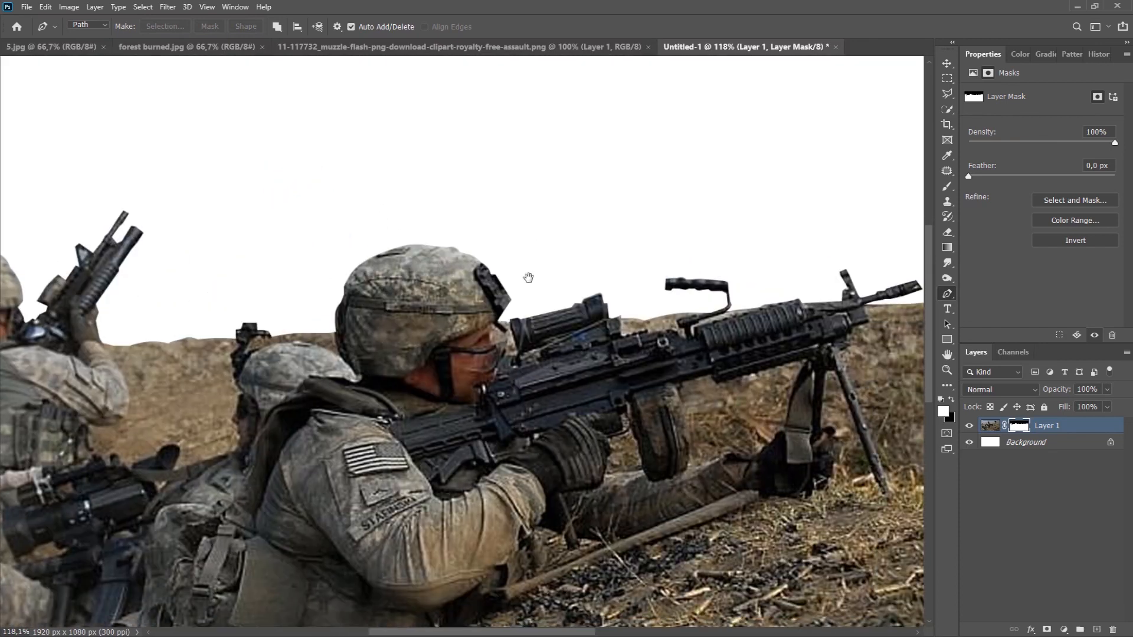
pyautogui.moveTo(564, 273); pyautogui.dragTo(402, 232)
pyautogui.moveTo(566, 208); pyautogui.dragTo(382, 212)
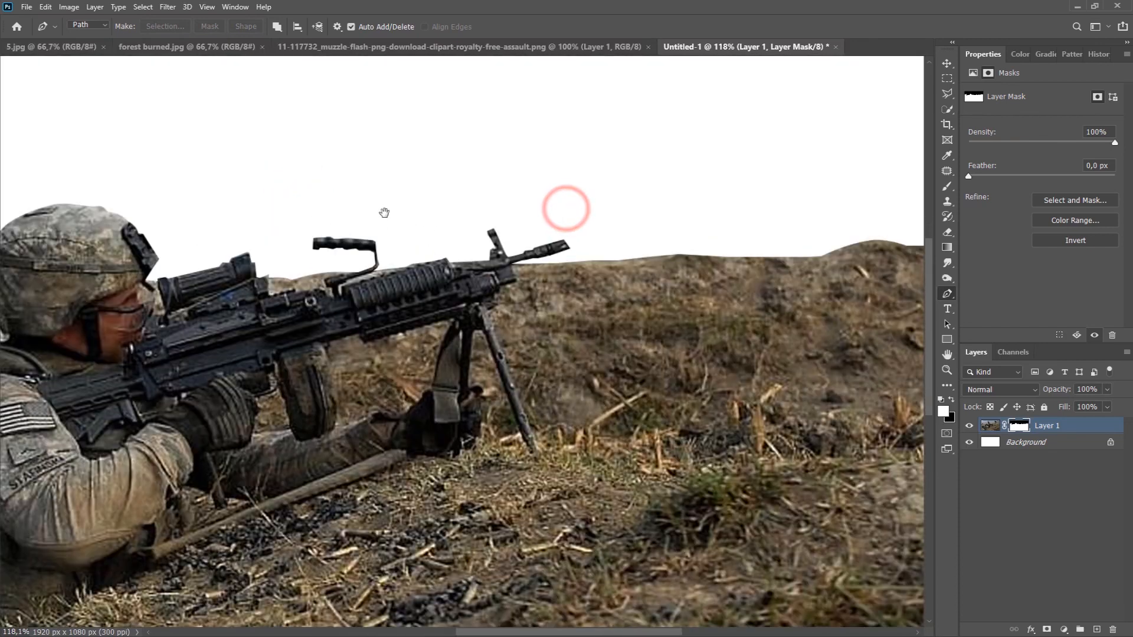
pyautogui.scroll(-2, 468, 235)
pyautogui.moveTo(341, 250); pyautogui.dragTo(648, 336)
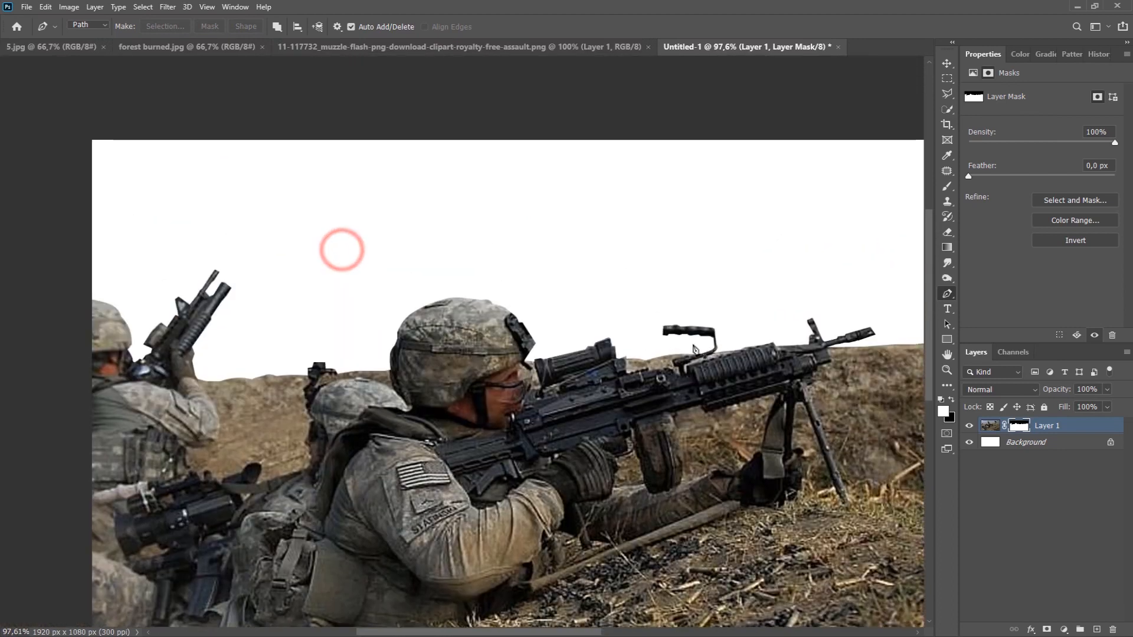
pyautogui.scroll(-1, 776, 353)
# Bring the forest burned.jpg image in directly above the Background layer and align it to the canvas's upper-left corner
pyautogui.click(996, 426)
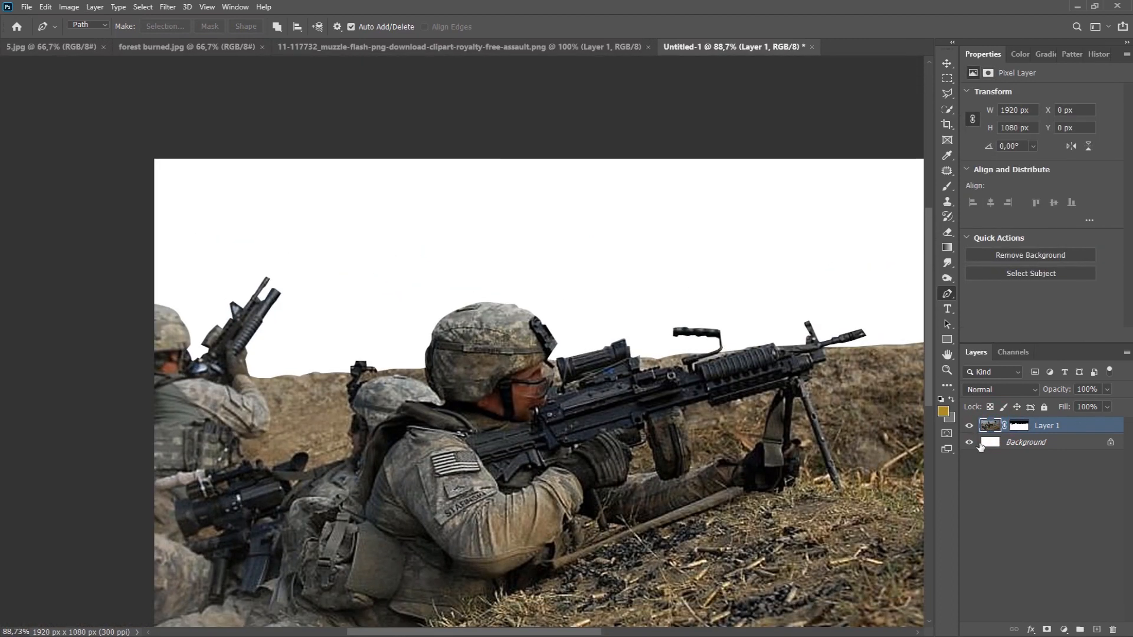
pyautogui.click(982, 445)
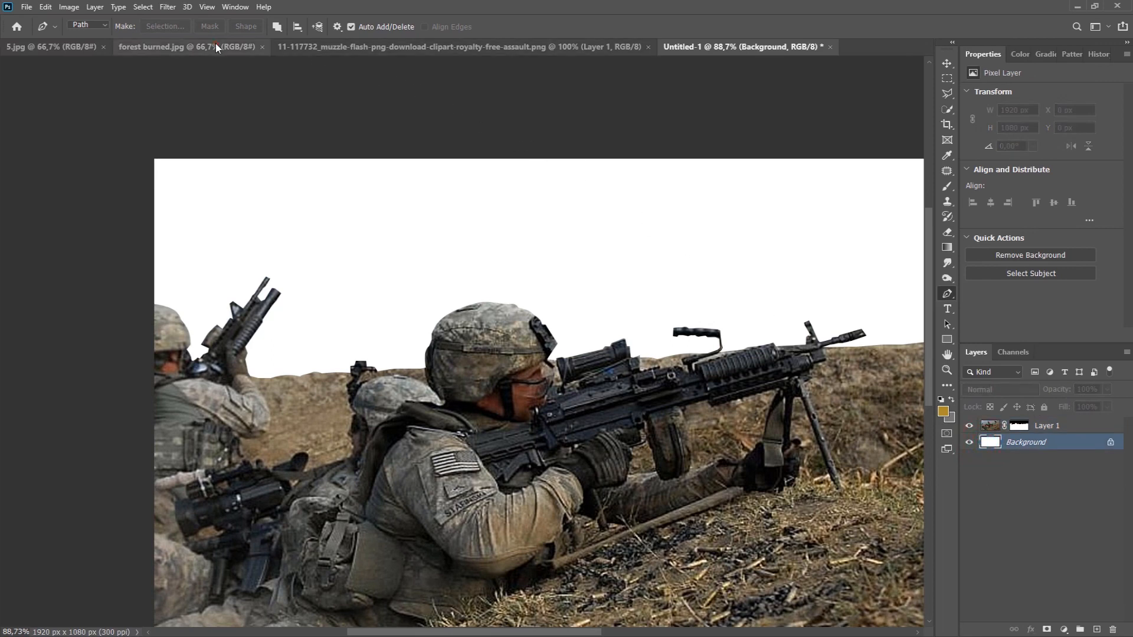
pyautogui.click(216, 46)
pyautogui.press('v')
pyautogui.moveTo(442, 263); pyautogui.dragTo(571, 177)
pyautogui.scroll(-2, 534, 243)
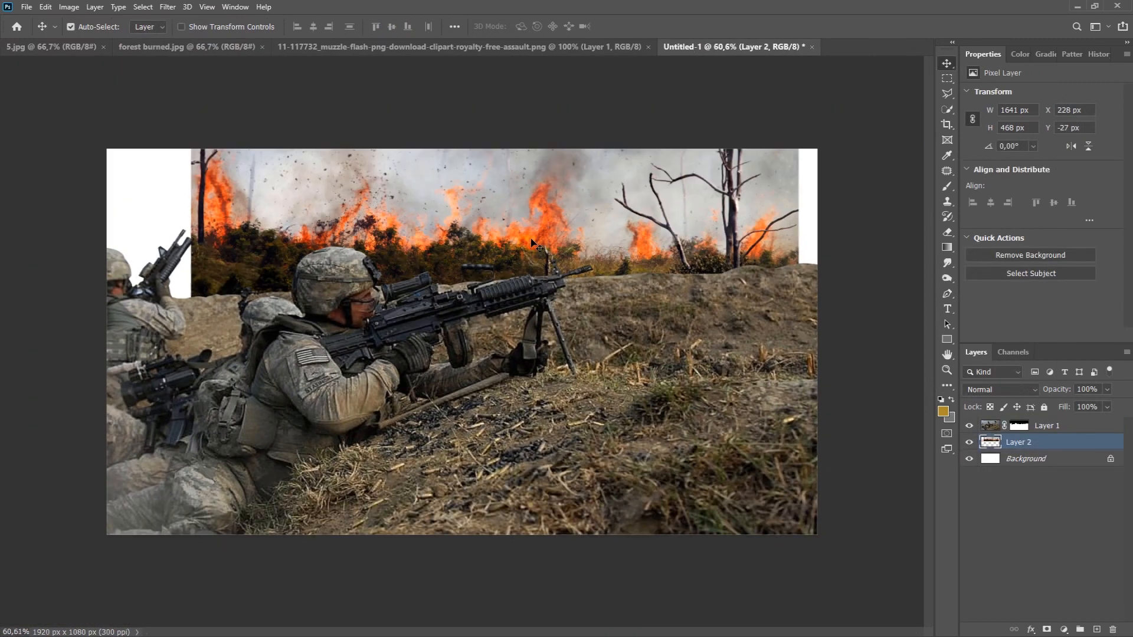
pyautogui.moveTo(541, 227); pyautogui.dragTo(460, 236)
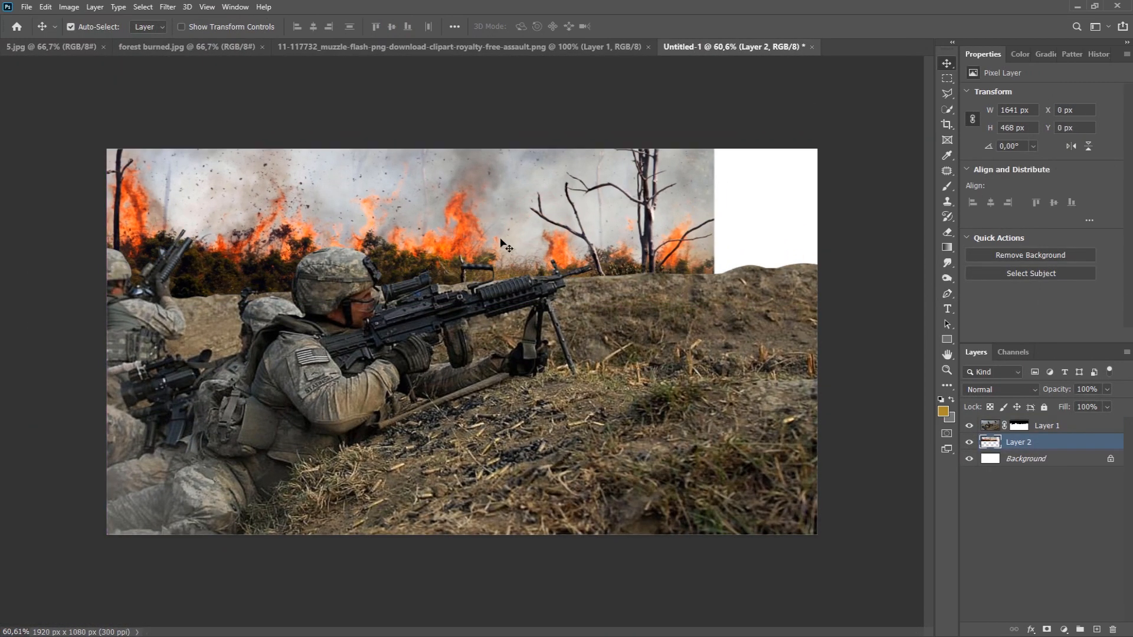
# Scale the burning forest layer to about 125%, rotate it to -2.71°, and position it behind the ridge across the full canvas width
pyautogui.hotkey('ctrl', 't')
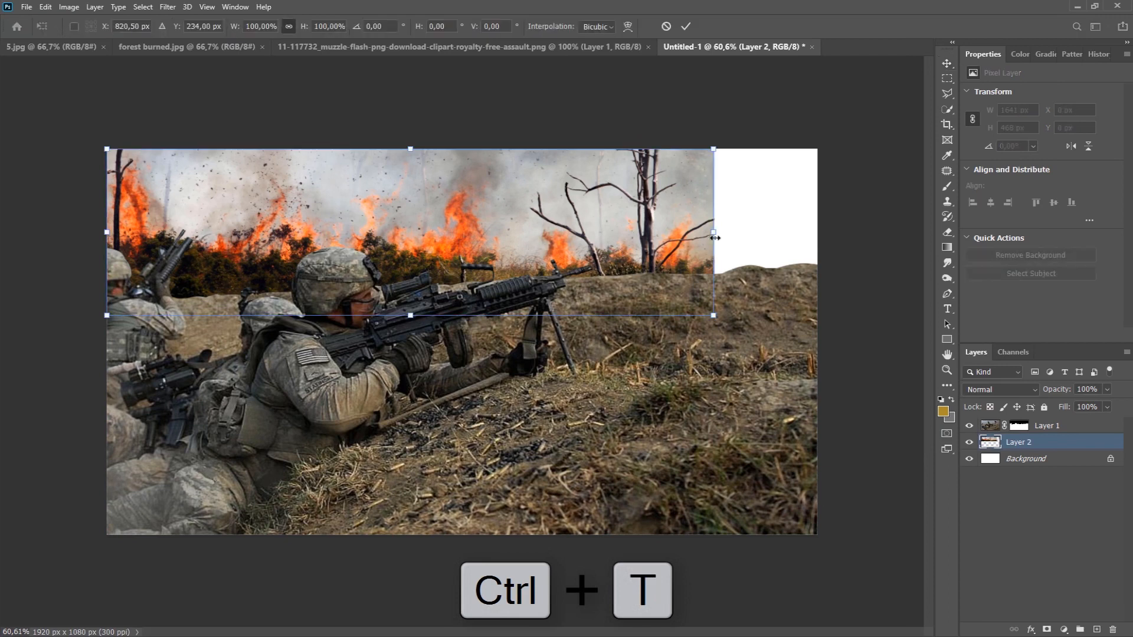
pyautogui.moveTo(714, 232)
pyautogui.mouseDown()
pyautogui.moveTo(816, 232)
pyautogui.moveTo(702, 220)
pyautogui.mouseUp()
pyautogui.moveTo(817, 337); pyautogui.dragTo(816, 319)
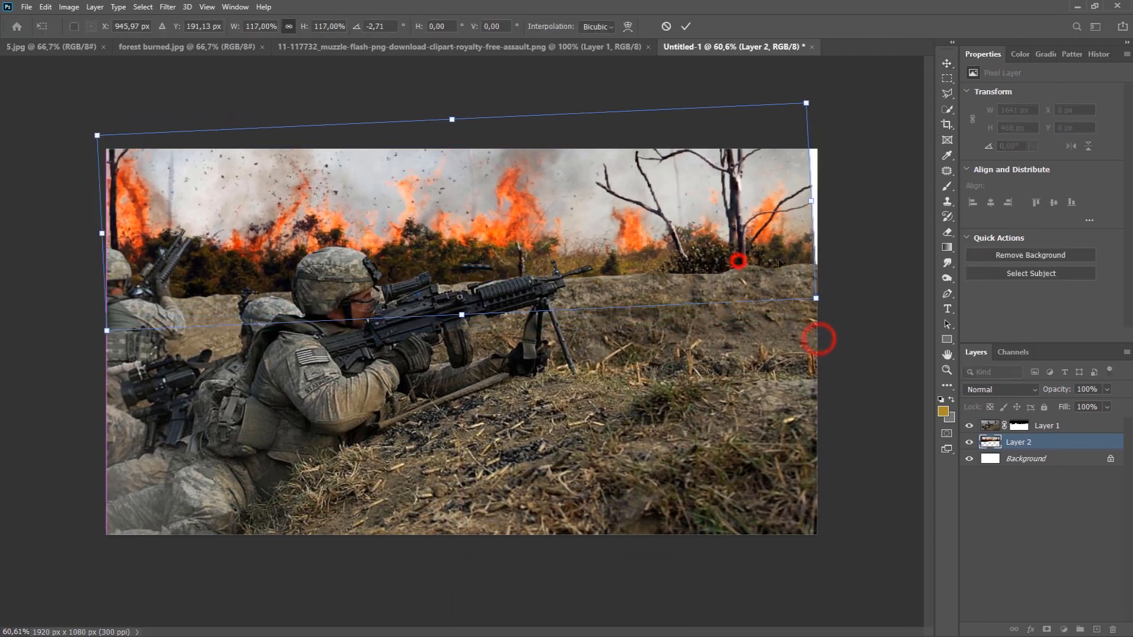
pyautogui.moveTo(815, 206); pyautogui.dragTo(829, 205)
pyautogui.moveTo(751, 216); pyautogui.dragTo(748, 216)
pyautogui.moveTo(825, 198); pyautogui.dragTo(829, 198)
pyautogui.moveTo(787, 202)
pyautogui.mouseDown()
pyautogui.moveTo(771, 208)
pyautogui.moveTo(770, 194)
pyautogui.mouseUp()
pyautogui.moveTo(97, 216); pyautogui.dragTo(85, 217)
pyautogui.moveTo(626, 176); pyautogui.dragTo(631, 165)
pyautogui.moveTo(468, 292); pyautogui.dragTo(469, 297)
pyautogui.moveTo(537, 204); pyautogui.dragTo(537, 209)
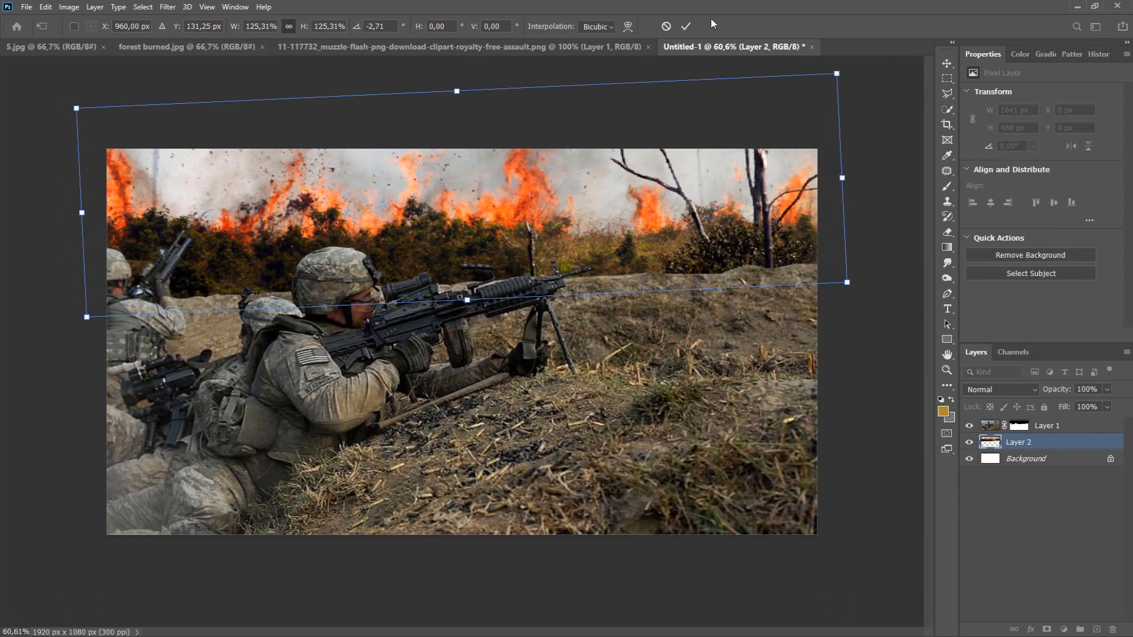
pyautogui.click(686, 27)
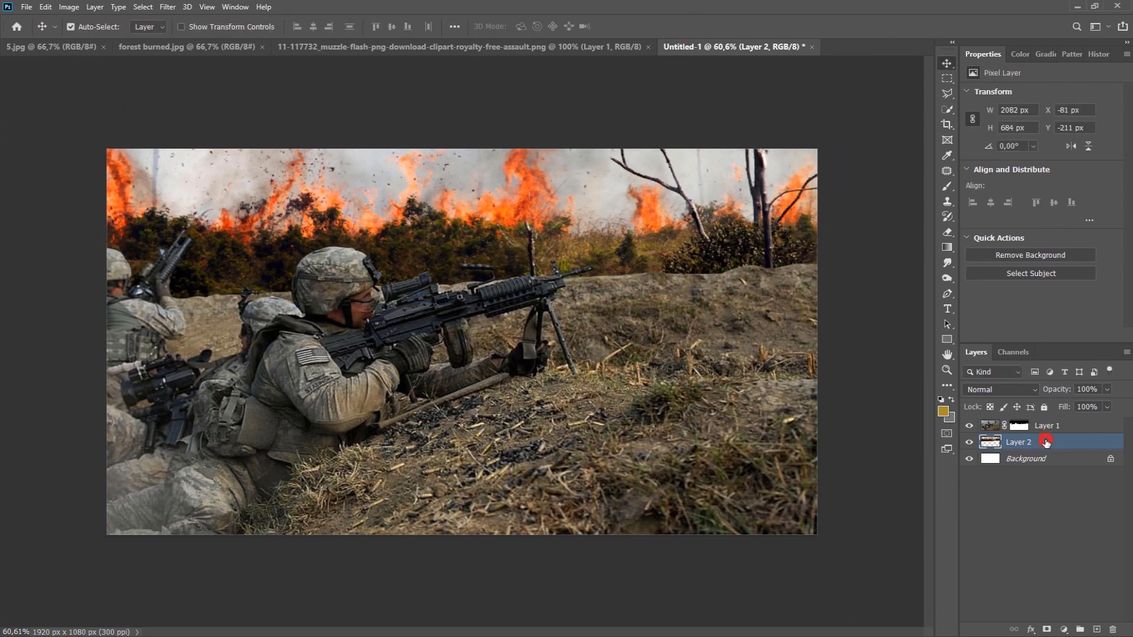
# Add a Vibrance adjustment clipped to Layer 2, with vibrance -72 and saturation +3
pyautogui.click(1066, 629)
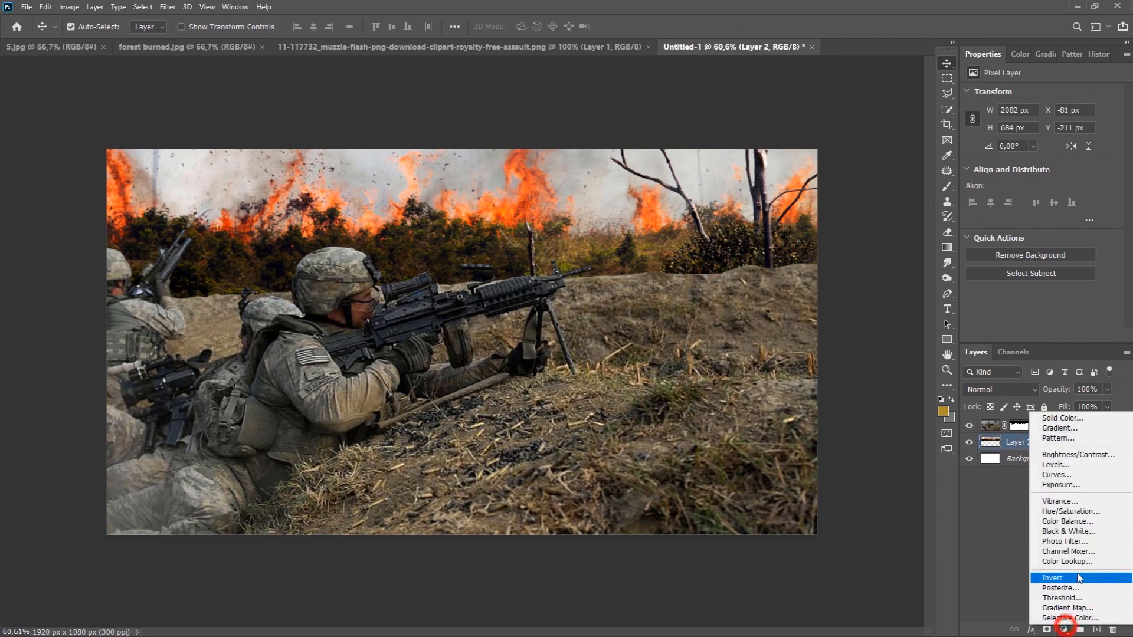
pyautogui.click(1088, 502)
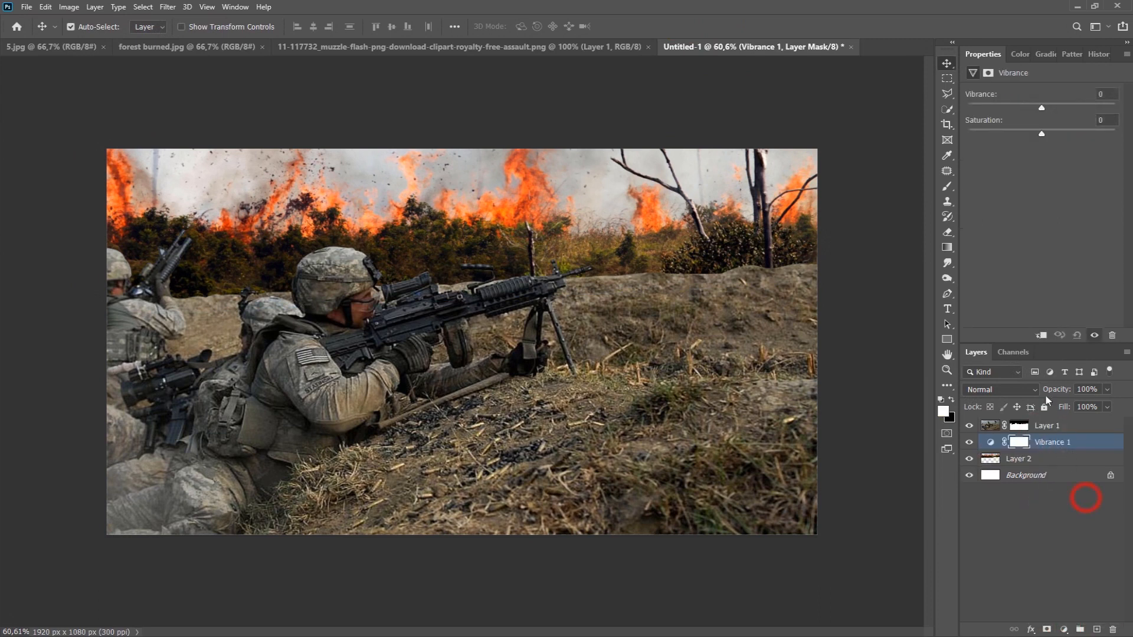
pyautogui.click(1042, 336)
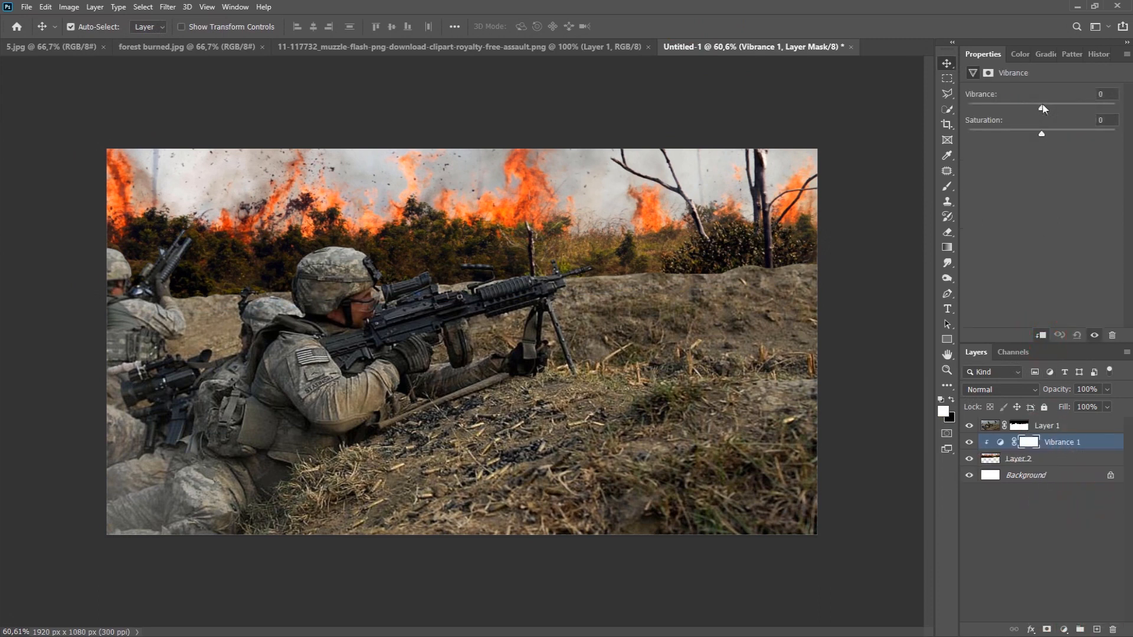
pyautogui.moveTo(1034, 109); pyautogui.dragTo(1044, 130)
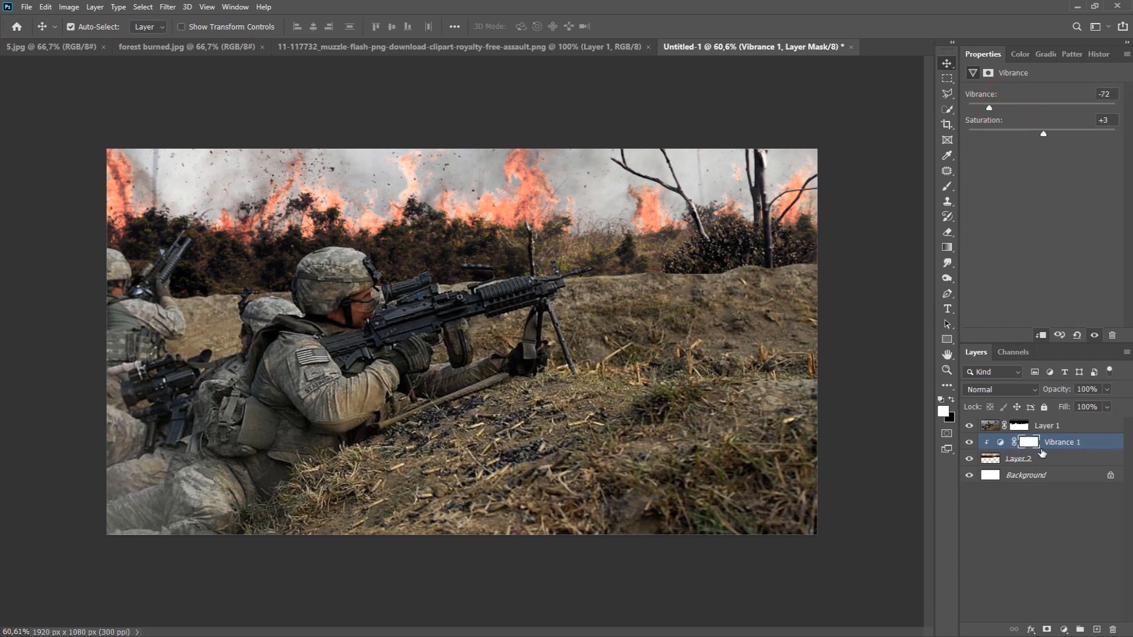
# Convert the burning forest layer, Layer 2, to a smart object
pyautogui.click(1013, 461)
pyautogui.rightClick(1017, 462)
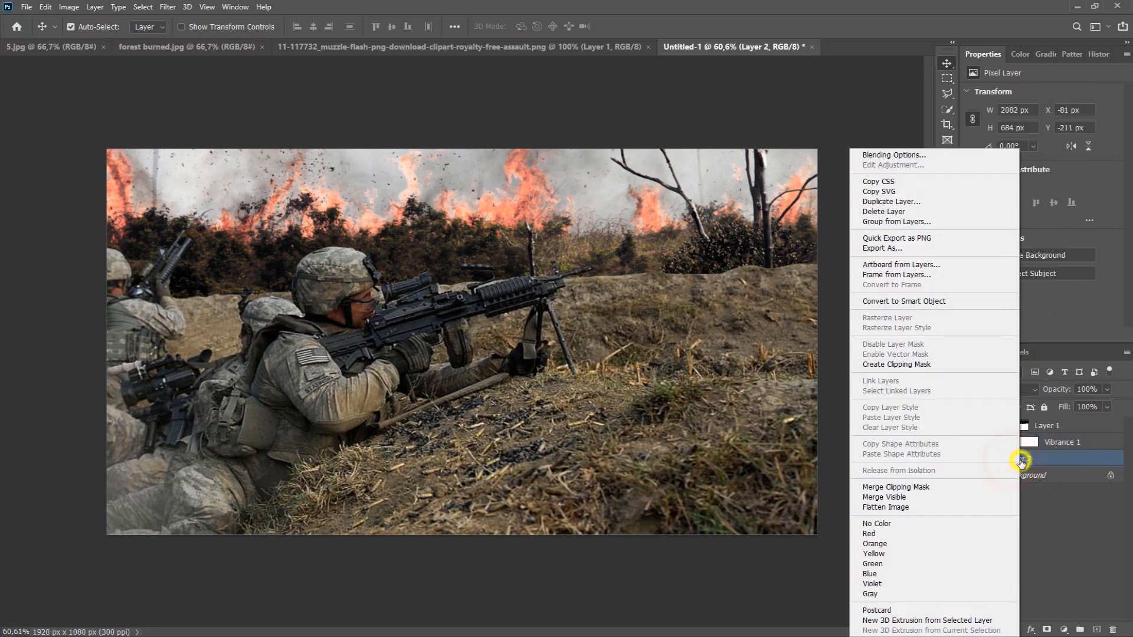
pyautogui.click(954, 301)
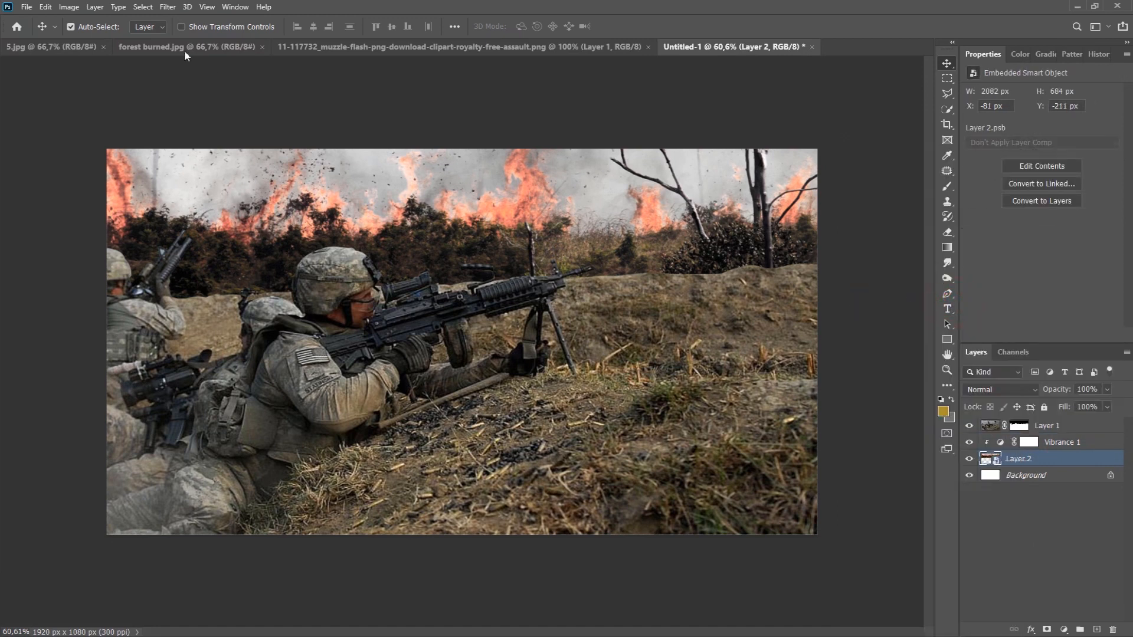
# Apply a Gaussian Blur with a radius of 2 pixels to the burning forest smart object
pyautogui.click(171, 7)
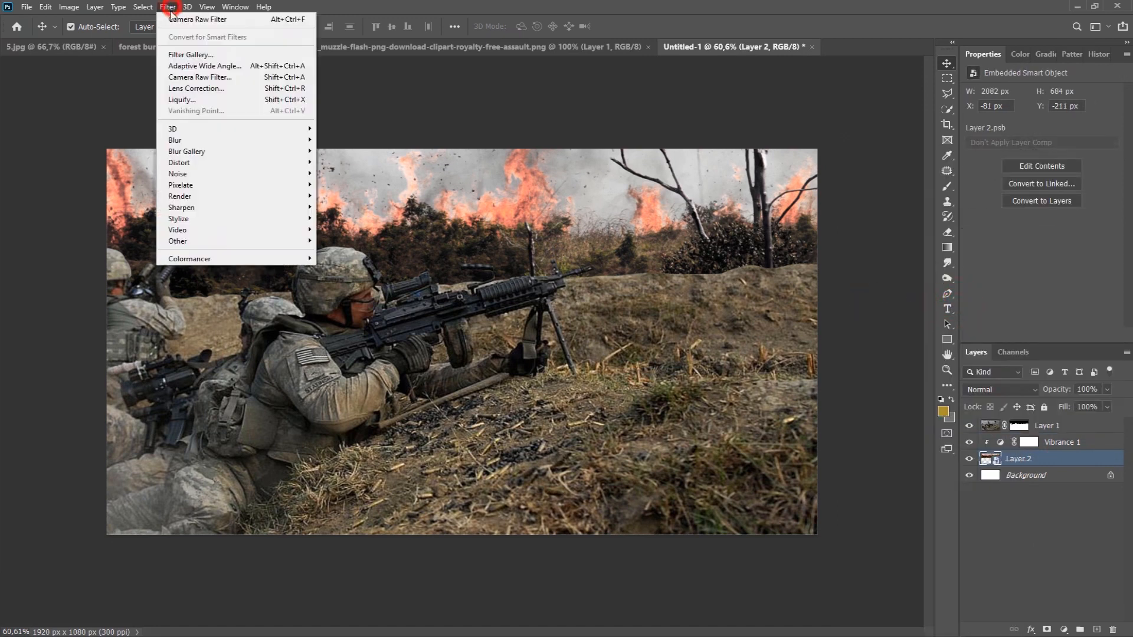
pyautogui.click(175, 151)
pyautogui.click(177, 140)
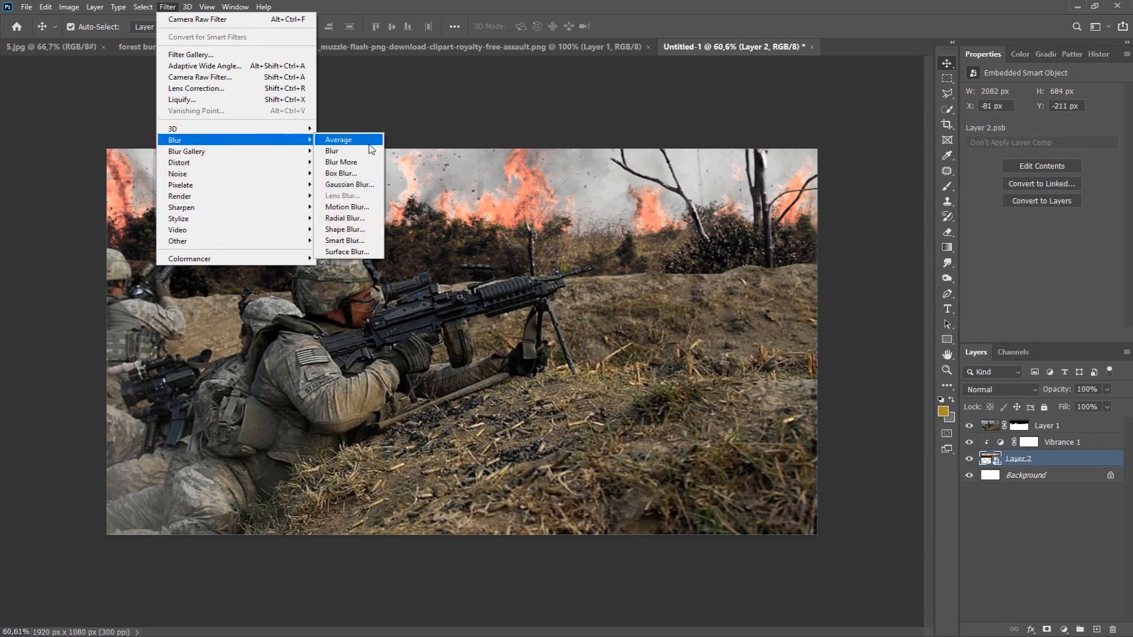
pyautogui.click(370, 184)
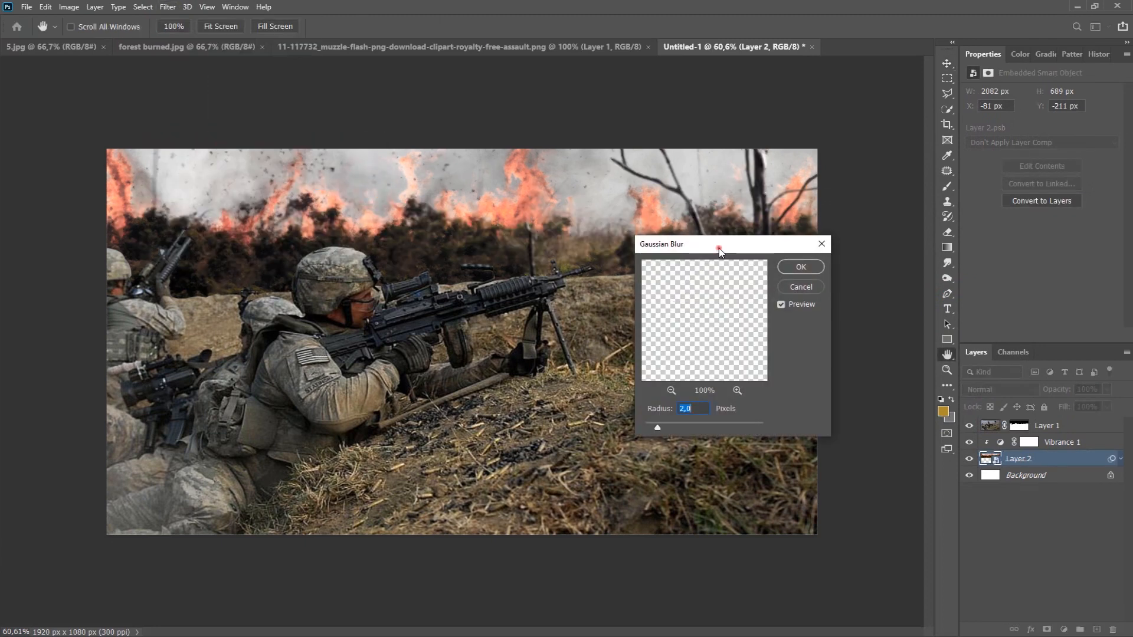
pyautogui.moveTo(719, 247); pyautogui.dragTo(741, 259)
pyautogui.click(720, 421)
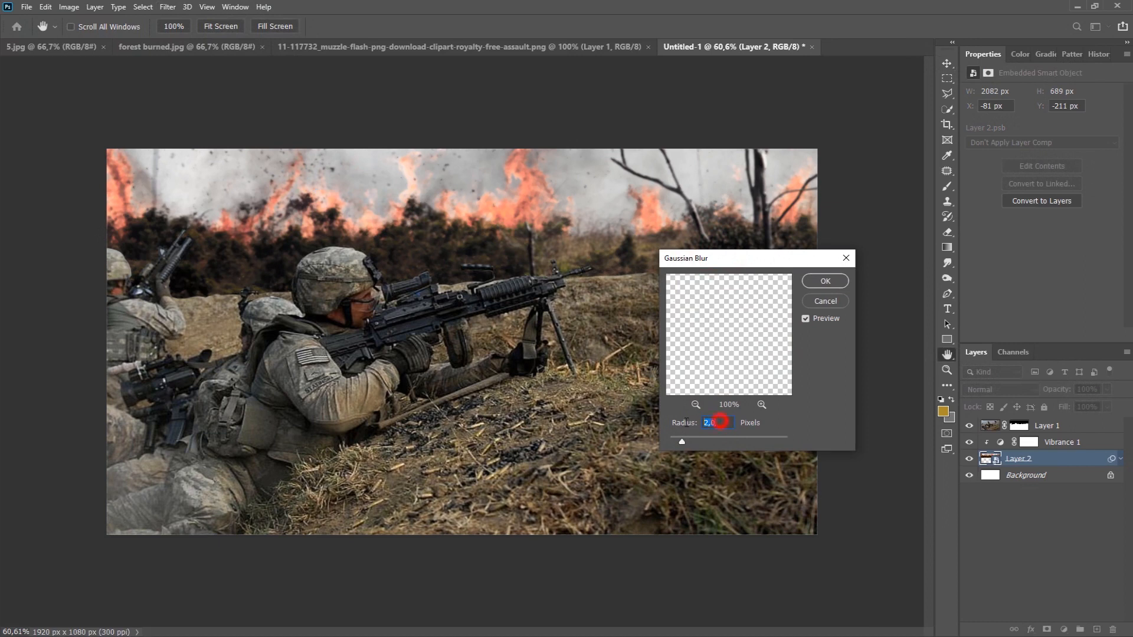
pyautogui.write('2')
pyautogui.click(837, 280)
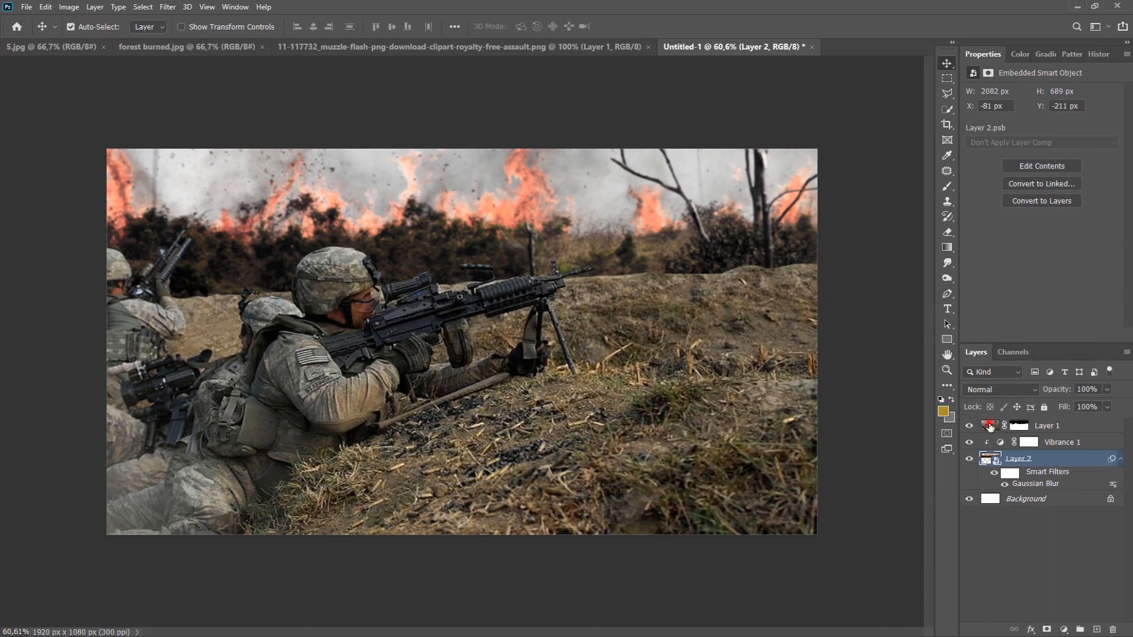
# Add a Brightness/Contrast adjustment clipped to Layer 1, with brightness -59 and contrast 76
pyautogui.click(990, 426)
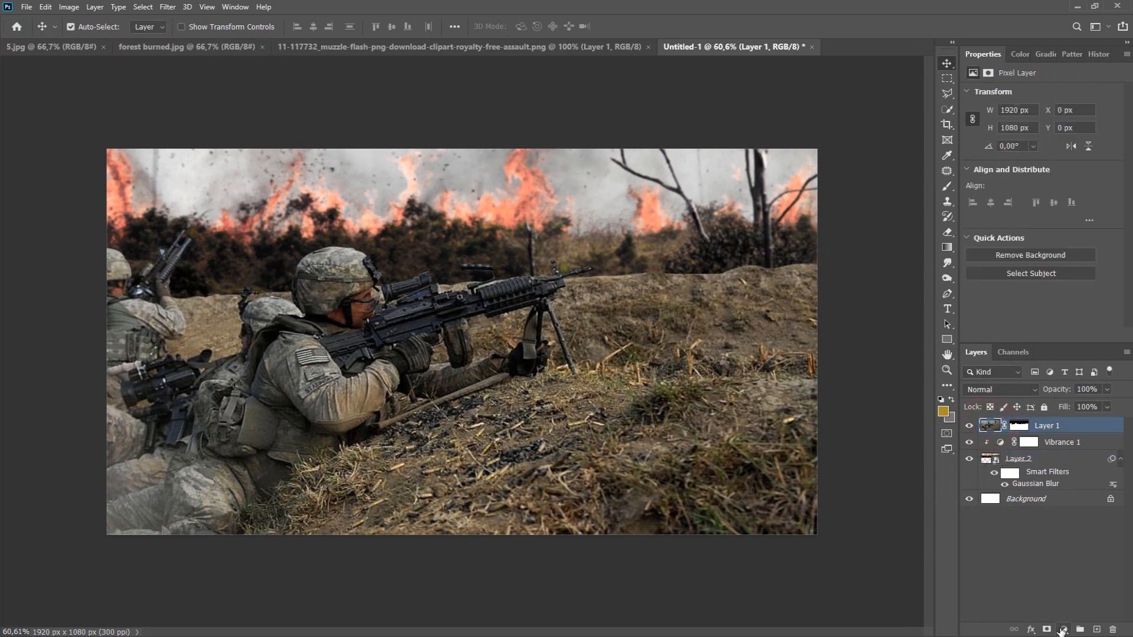
pyautogui.click(1062, 630)
pyautogui.click(1088, 458)
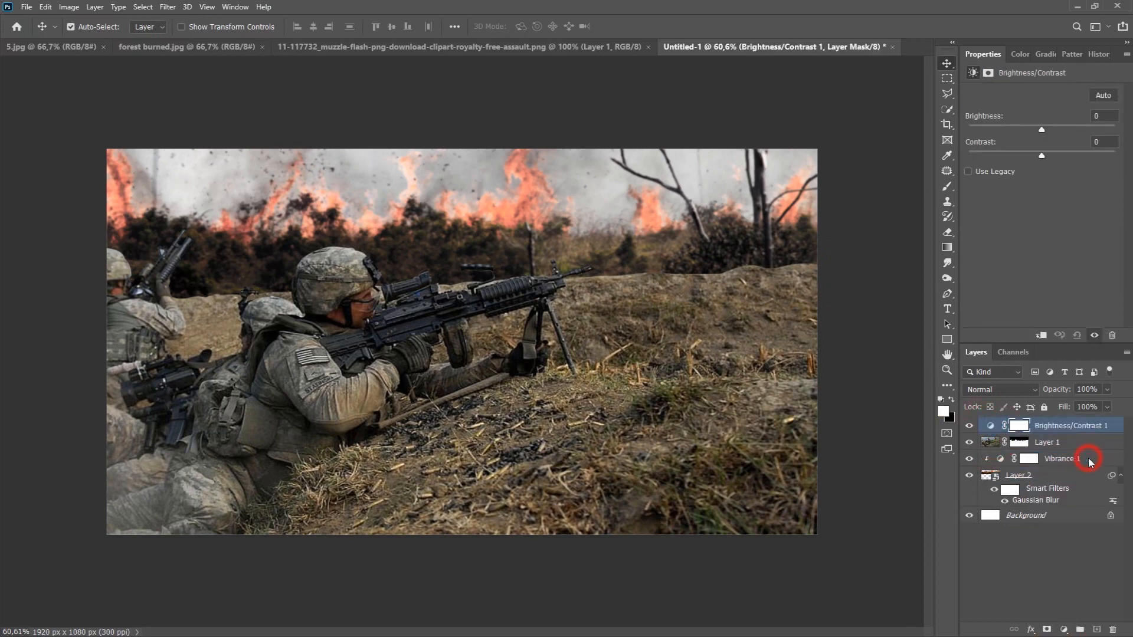
pyautogui.click(1042, 335)
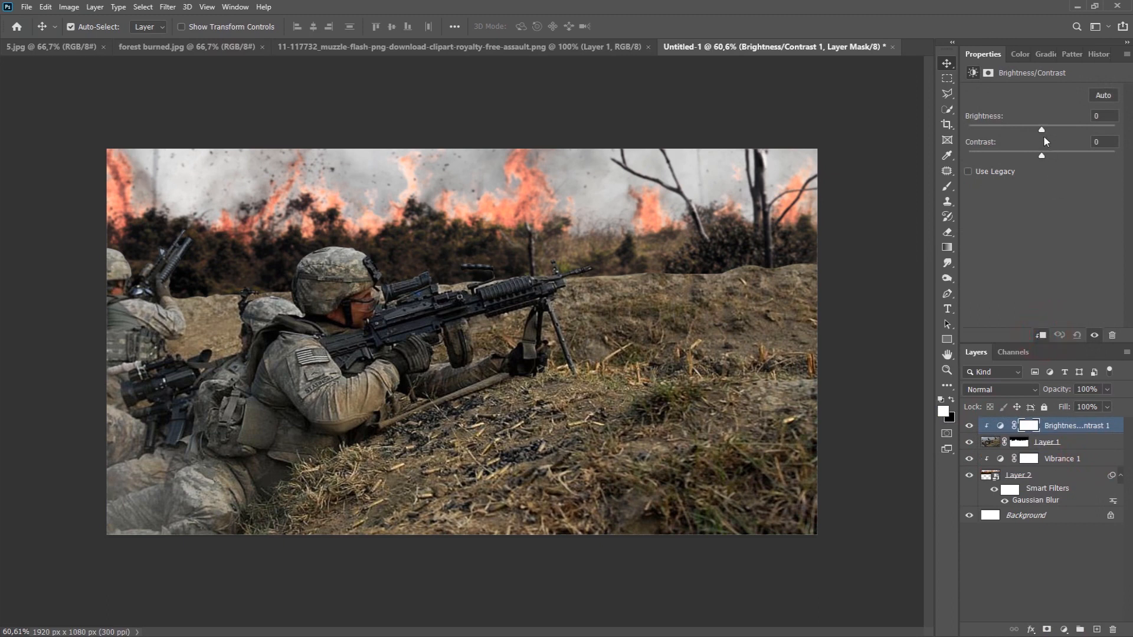
pyautogui.moveTo(1041, 131); pyautogui.dragTo(1014, 131)
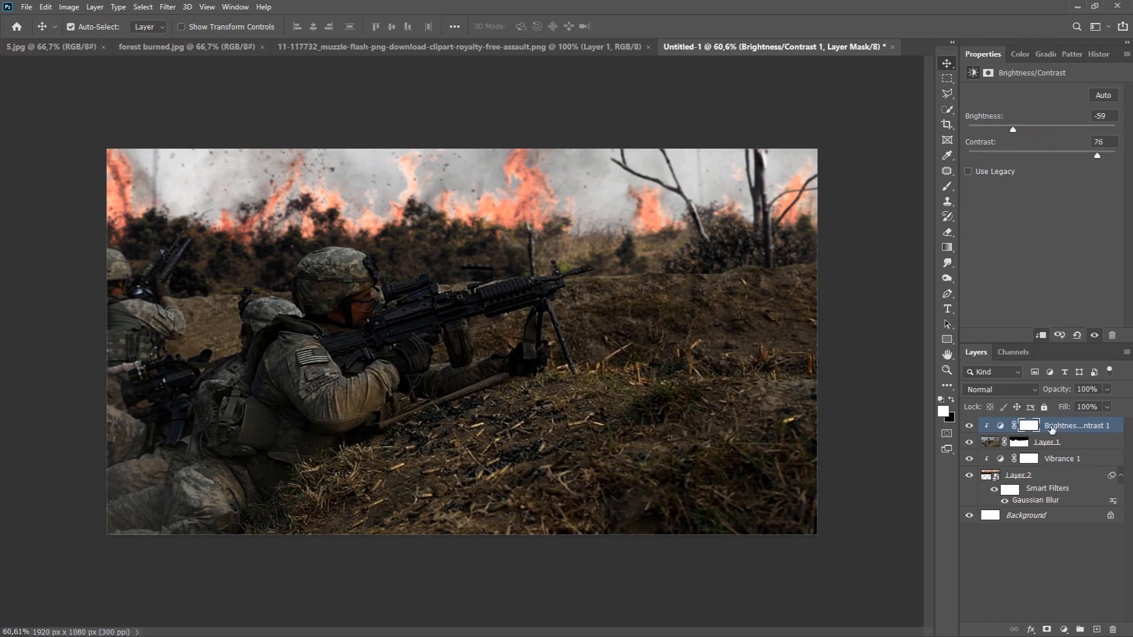
# Add a second, brightening Brightness/Contrast adjustment clipped above the first and invert its layer mask to black
pyautogui.click(1062, 630)
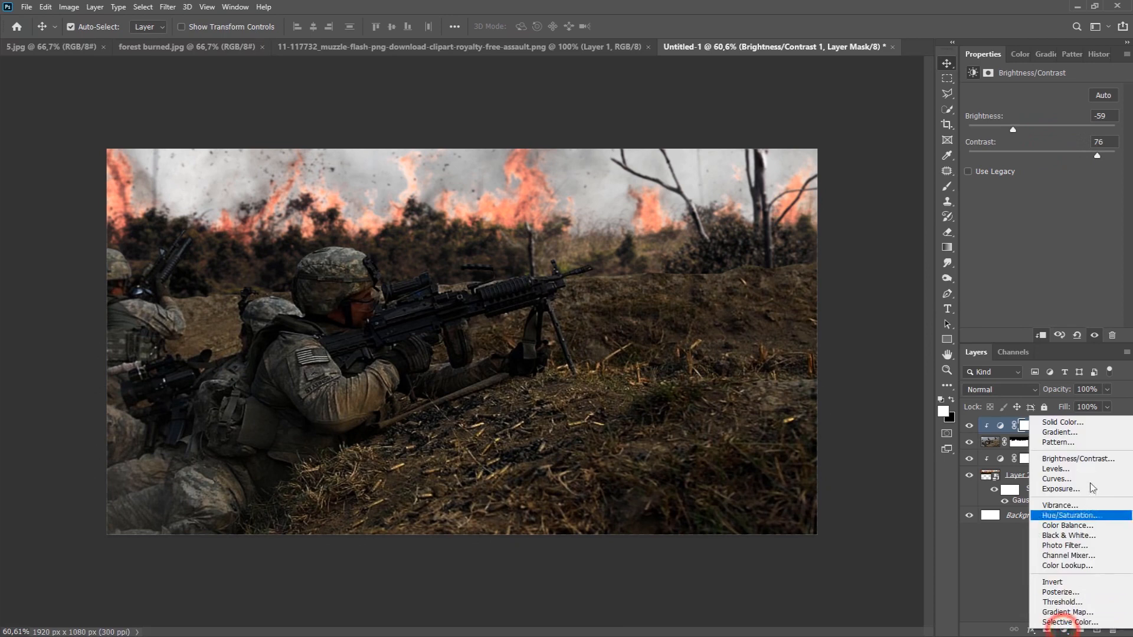
pyautogui.click(1096, 462)
pyautogui.click(1042, 335)
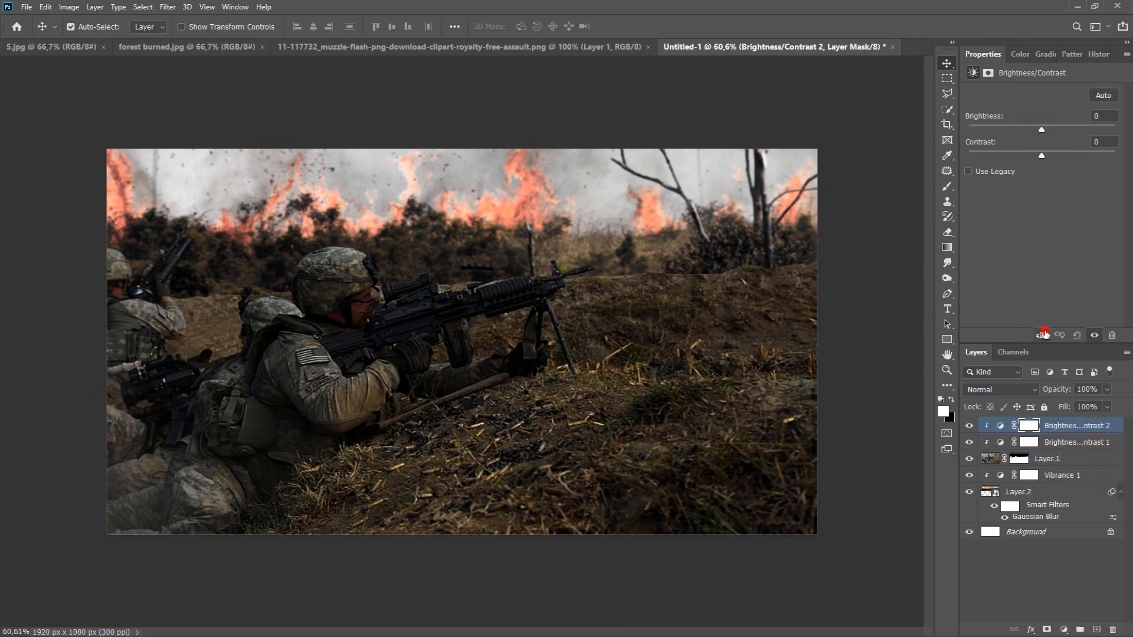
pyautogui.moveTo(1042, 130); pyautogui.dragTo(1088, 130)
pyautogui.click(1029, 426)
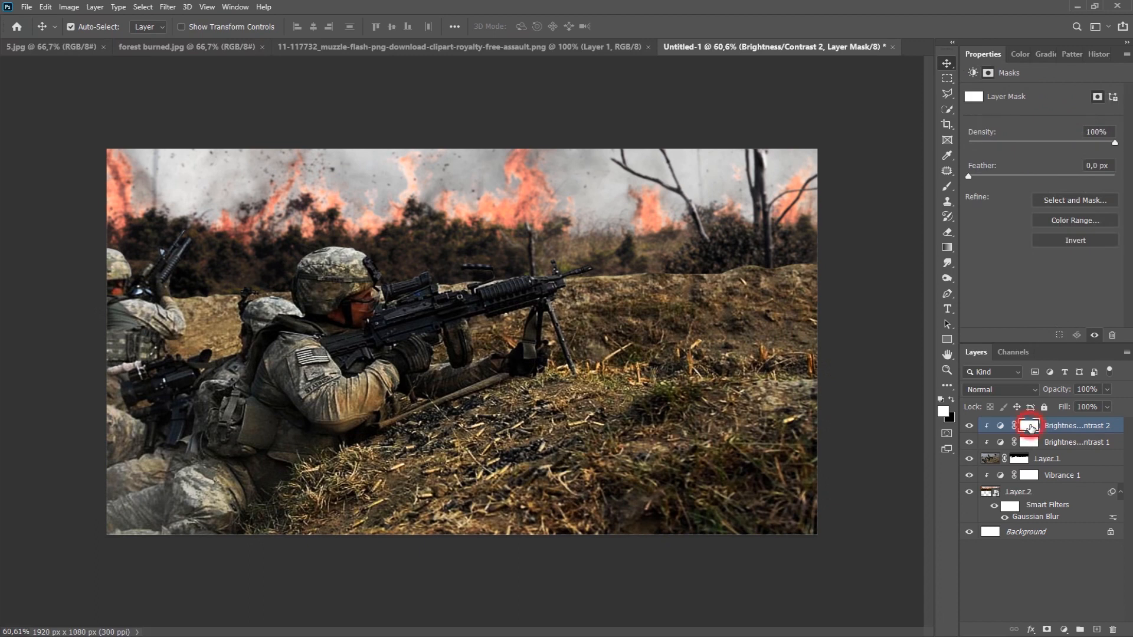
pyautogui.hotkey('ctrl', 'i')
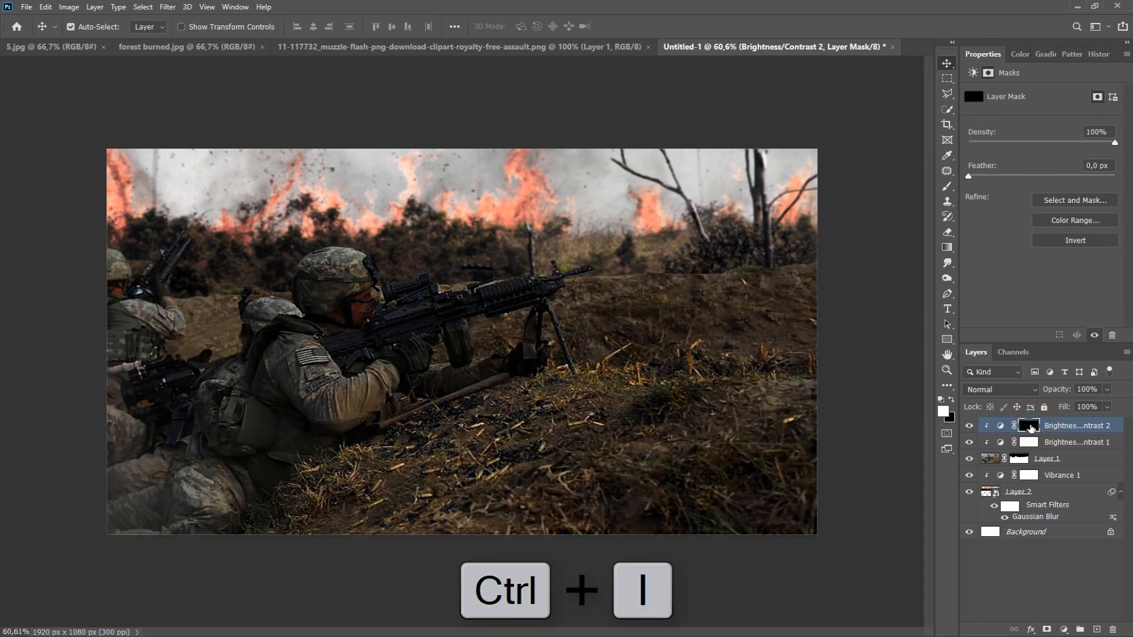
# Paint white with a soft brush on the Brightness/Contrast 2 mask over the front soldier, his rifle and the ground ahead
pyautogui.click(947, 186)
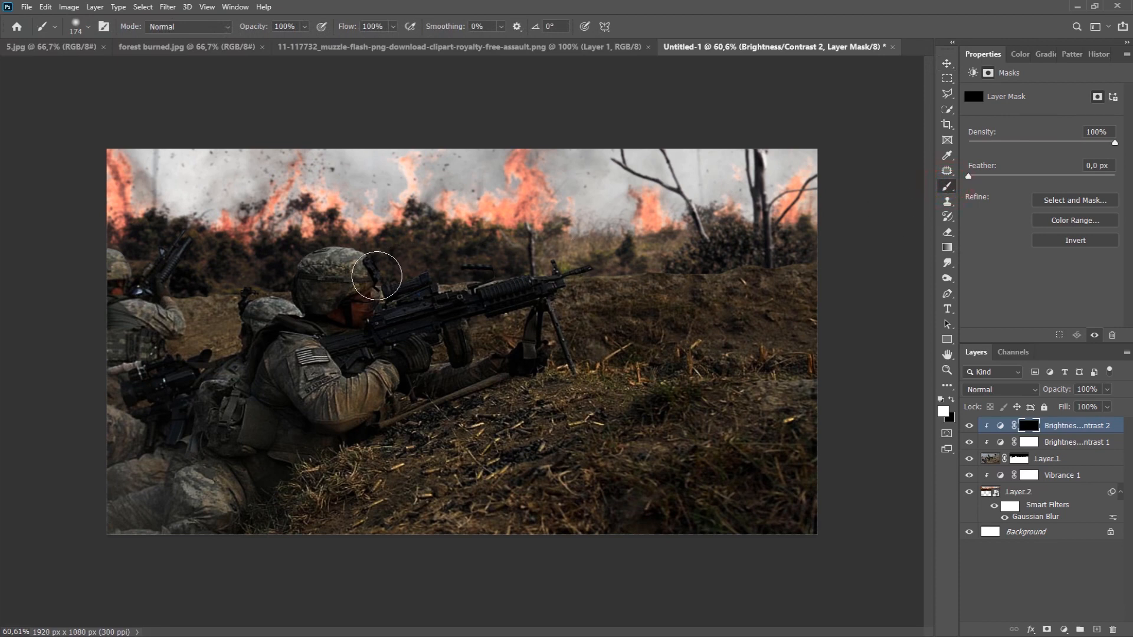
pyautogui.moveTo(311, 240)
pyautogui.mouseDown()
pyautogui.moveTo(353, 246)
pyautogui.moveTo(366, 292)
pyautogui.moveTo(420, 299)
pyautogui.moveTo(546, 276)
pyautogui.mouseUp()
pyautogui.moveTo(419, 331); pyautogui.dragTo(345, 378)
pyautogui.moveTo(459, 326); pyautogui.dragTo(548, 316)
pyautogui.moveTo(579, 315)
pyautogui.mouseDown()
pyautogui.moveTo(747, 313)
pyautogui.moveTo(792, 334)
pyautogui.mouseUp()
pyautogui.moveTo(531, 358)
pyautogui.mouseDown()
pyautogui.moveTo(797, 371)
pyautogui.moveTo(817, 312)
pyautogui.mouseUp()
pyautogui.moveTo(809, 397)
pyautogui.mouseDown()
pyautogui.moveTo(628, 416)
pyautogui.moveTo(435, 367)
pyautogui.mouseUp()
pyautogui.moveTo(305, 330)
pyautogui.mouseDown()
pyautogui.moveTo(307, 321)
pyautogui.moveTo(439, 400)
pyautogui.mouseUp()
pyautogui.moveTo(766, 435); pyautogui.dragTo(793, 446)
pyautogui.moveTo(788, 362); pyautogui.dragTo(405, 302)
pyautogui.moveTo(356, 296); pyautogui.dragTo(344, 336)
pyautogui.moveTo(344, 336)
pyautogui.mouseDown()
pyautogui.moveTo(343, 358)
pyautogui.moveTo(436, 358)
pyautogui.mouseUp()
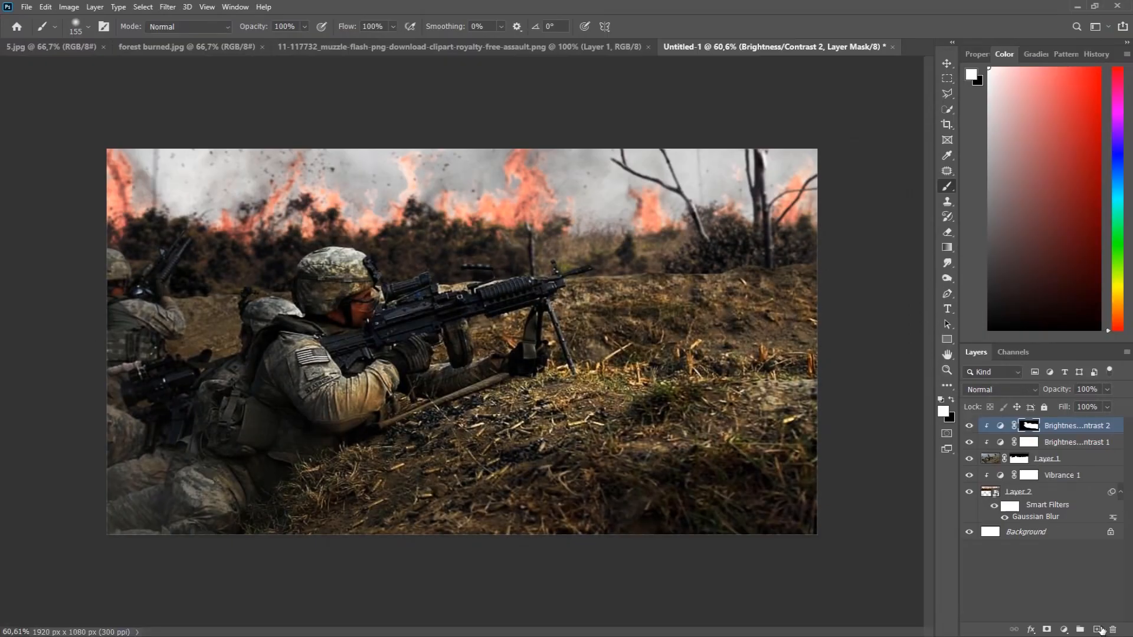
# Add a new layer clipped to the soldiers, brush grey over the front soldier's helmet, and set the layer's blend mode to Overlay
pyautogui.click(1098, 629)
pyautogui.press('alt')
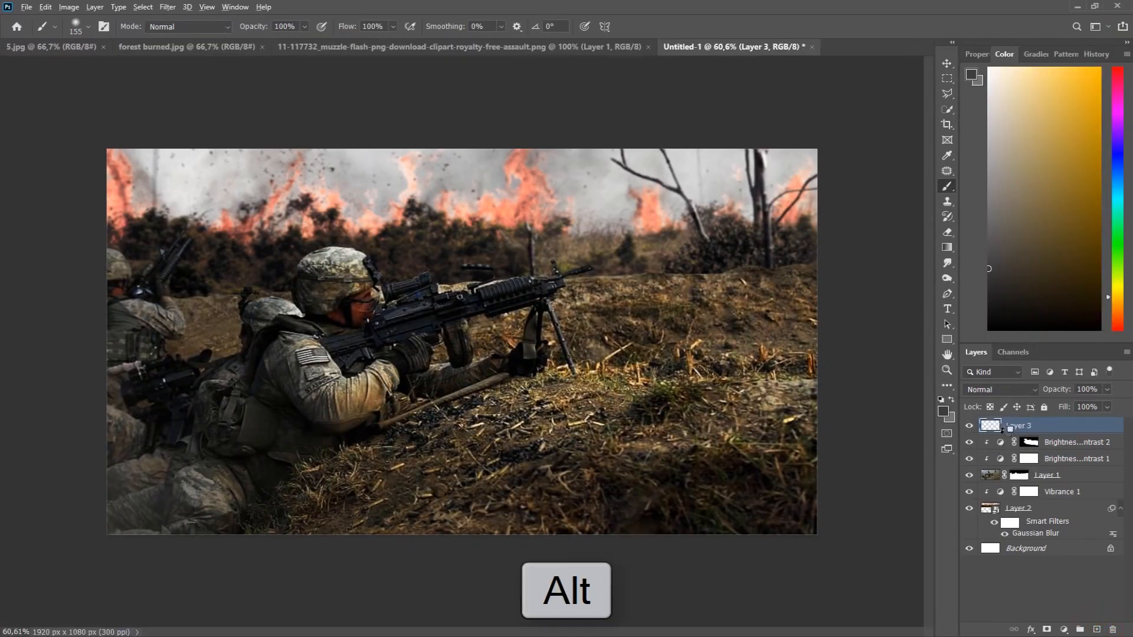
pyautogui.keyDown('alt'); pyautogui.click(999, 431); pyautogui.keyUp('alt')
pyautogui.moveTo(337, 261); pyautogui.dragTo(395, 274)
pyautogui.click(991, 389)
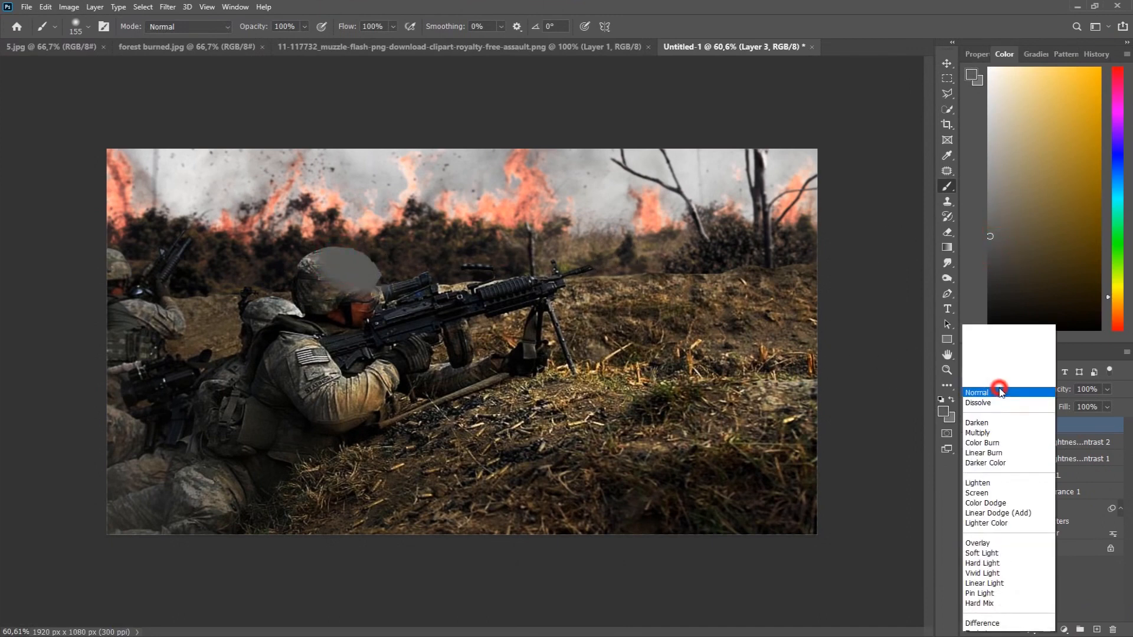
pyautogui.click(993, 467)
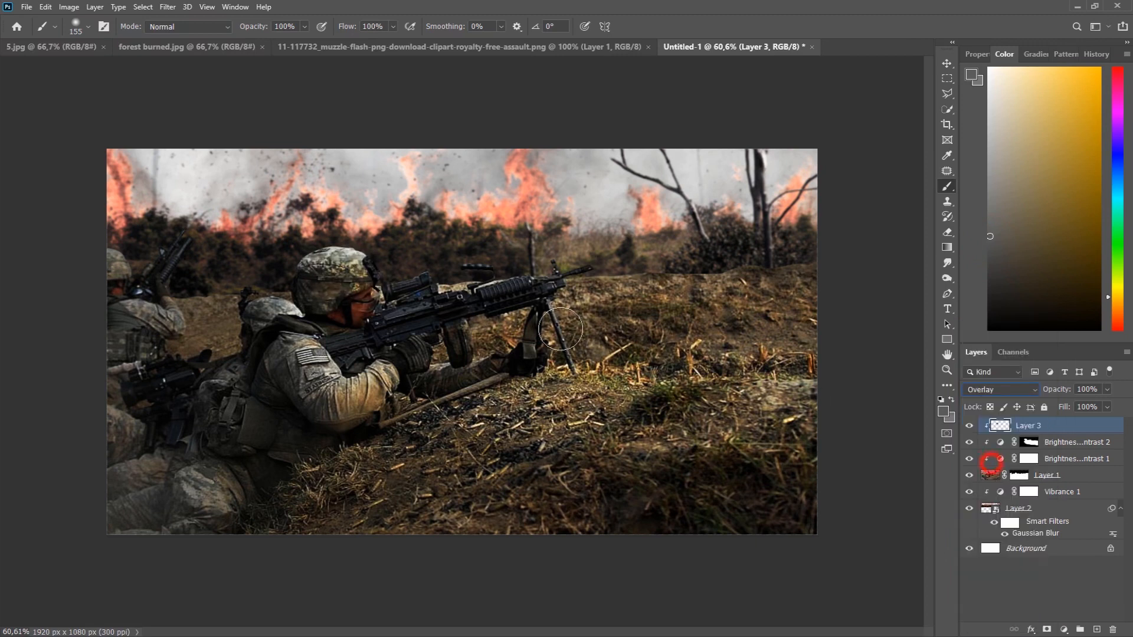
# Darken the rear soldiers, foreground and ridge by painting grey on Layer 3, enlarging the soft brush to about 389 px
pyautogui.moveTo(213, 301); pyautogui.dragTo(91, 275)
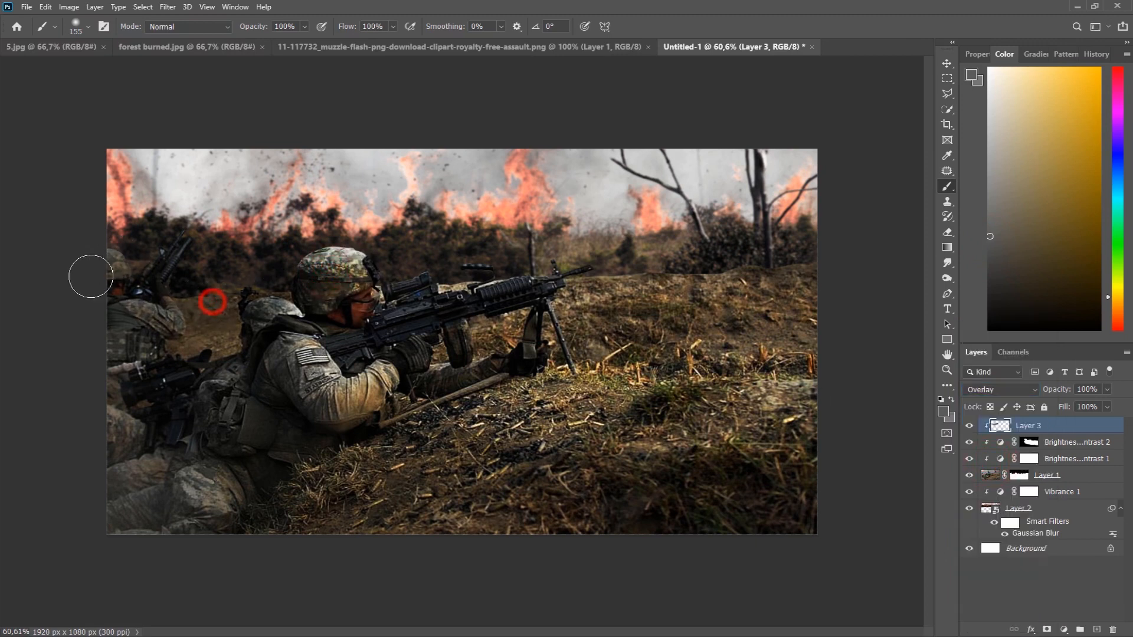
pyautogui.moveTo(134, 309); pyautogui.dragTo(229, 335)
pyautogui.moveTo(162, 331); pyautogui.dragTo(124, 427)
pyautogui.keyDown('alt'); pyautogui.rightClick(156, 415); pyautogui.keyUp('alt')
pyautogui.moveTo(154, 388); pyautogui.dragTo(283, 506)
pyautogui.moveTo(210, 408); pyautogui.dragTo(813, 519)
pyautogui.moveTo(807, 258)
pyautogui.mouseDown()
pyautogui.moveTo(276, 291)
pyautogui.moveTo(230, 317)
pyautogui.mouseUp()
pyautogui.moveTo(256, 331)
pyautogui.mouseDown()
pyautogui.moveTo(407, 391)
pyautogui.moveTo(472, 392)
pyautogui.mouseUp()
pyautogui.moveTo(272, 314); pyautogui.dragTo(93, 291)
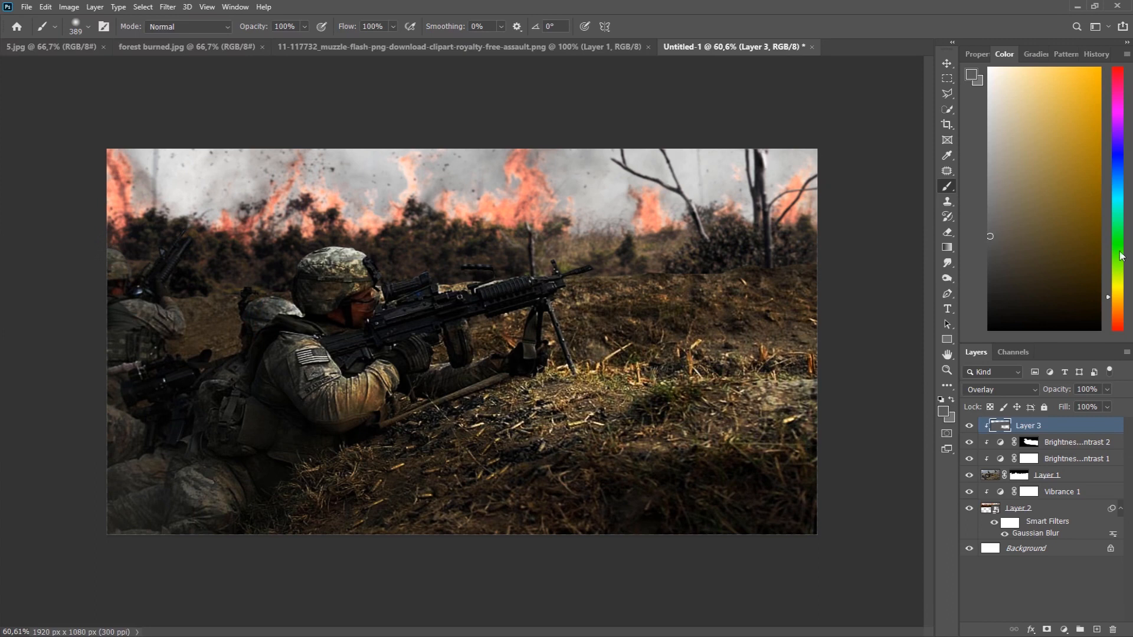
# Paint yellow-orange light on Layer 3 over the front soldier's face, arms, rifle and bipod with a soft brush of about 211 px
pyautogui.moveTo(1045, 65); pyautogui.dragTo(1021, 64)
pyautogui.moveTo(587, 371); pyautogui.dragTo(554, 367)
pyautogui.click(363, 317)
pyautogui.click(370, 347)
pyautogui.click(341, 361)
pyautogui.click(370, 372)
pyautogui.click(440, 369)
pyautogui.click(442, 302)
pyautogui.click(537, 300)
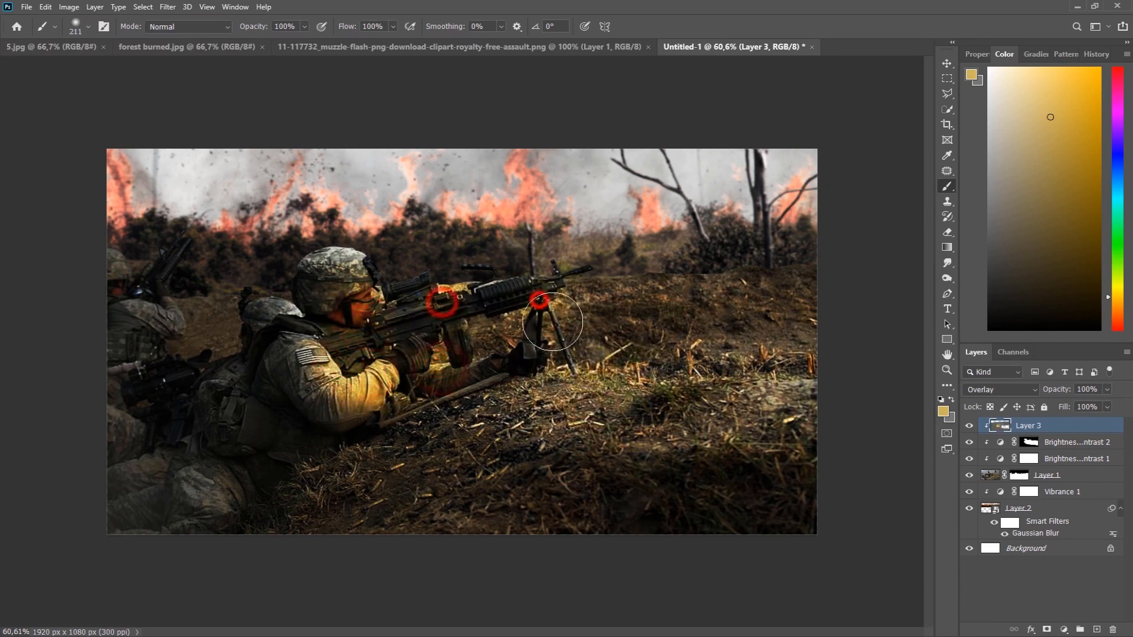
pyautogui.click(529, 331)
pyautogui.click(591, 306)
pyautogui.click(566, 345)
pyautogui.click(528, 383)
# Paint paler tan light over the ground, ridge and front soldier on Layer 3 with the soft brush enlarged to about 356 px
pyautogui.moveTo(581, 407); pyautogui.dragTo(608, 407)
pyautogui.moveTo(1043, 116); pyautogui.dragTo(1019, 120)
pyautogui.click(604, 394)
pyautogui.click(676, 405)
pyautogui.click(773, 366)
pyautogui.click(768, 273)
pyautogui.click(638, 295)
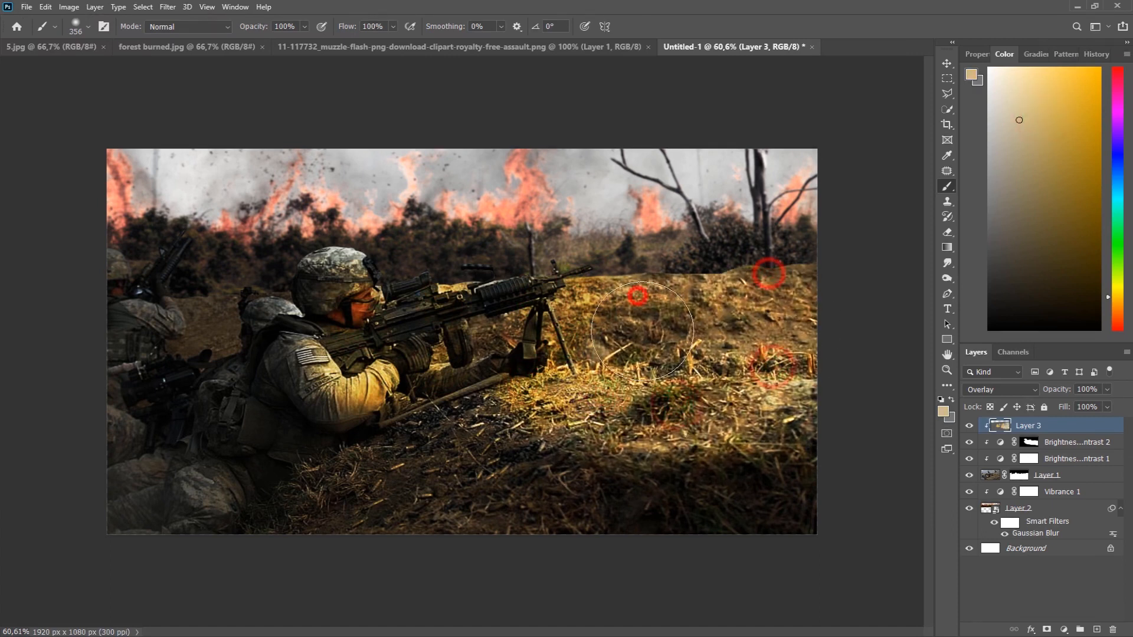
pyautogui.click(348, 300)
pyautogui.click(365, 394)
pyautogui.click(429, 396)
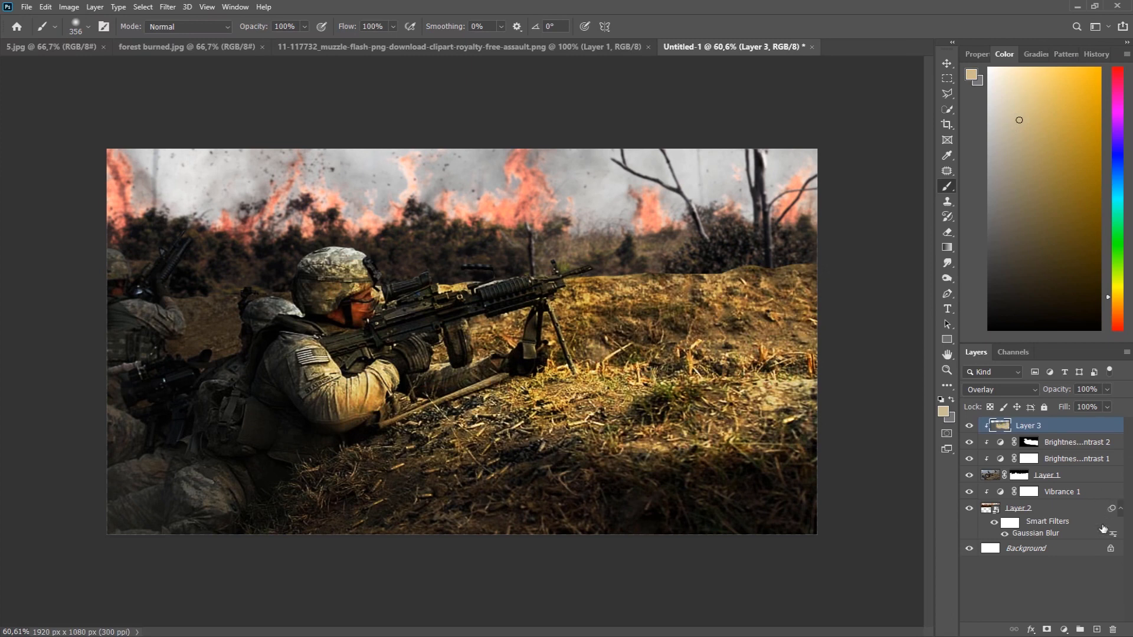
# Start a Field Blur on the Layer 1 image and place its first pin on the rear soldiers with 3 px blur
pyautogui.click(990, 477)
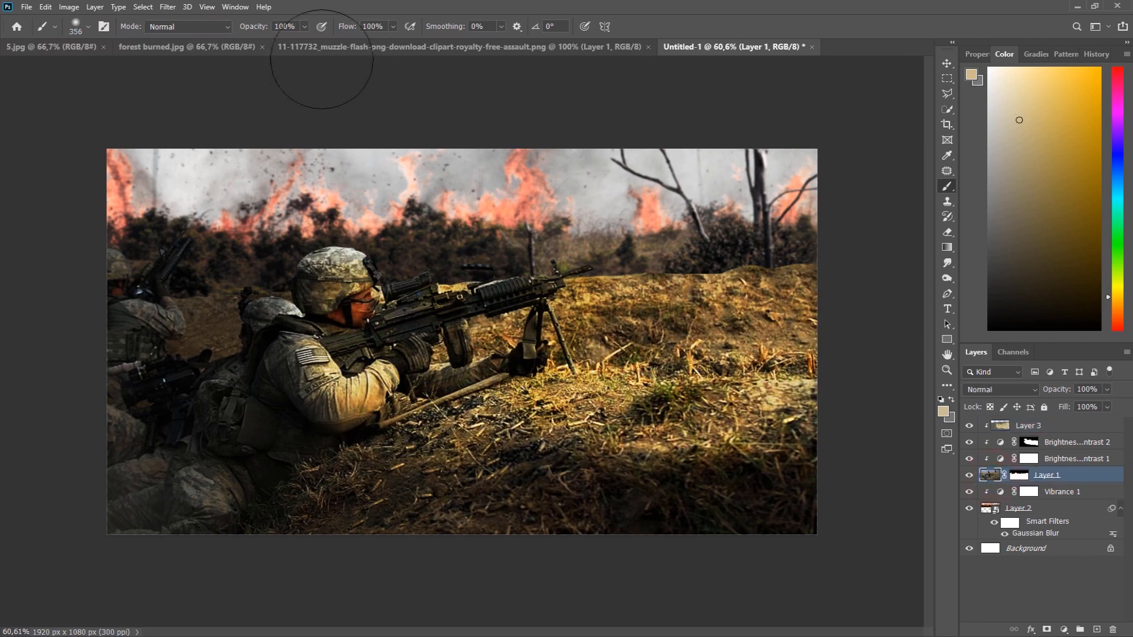
pyautogui.click(169, 7)
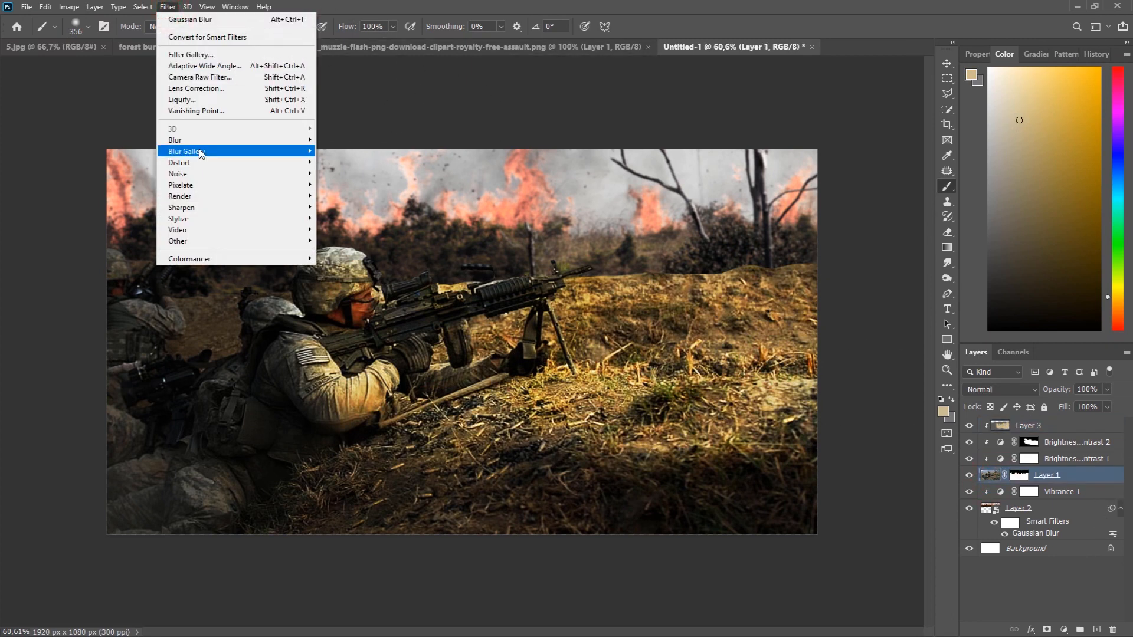
pyautogui.moveTo(256, 155)
pyautogui.click(342, 151)
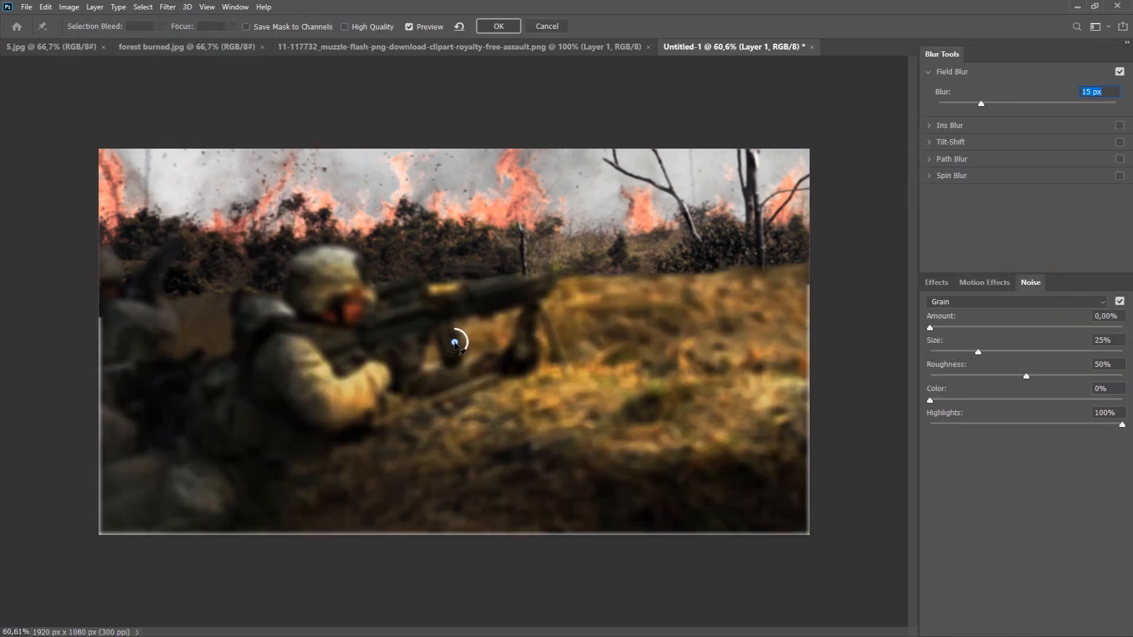
pyautogui.moveTo(454, 343); pyautogui.dragTo(171, 352)
pyautogui.click(955, 103)
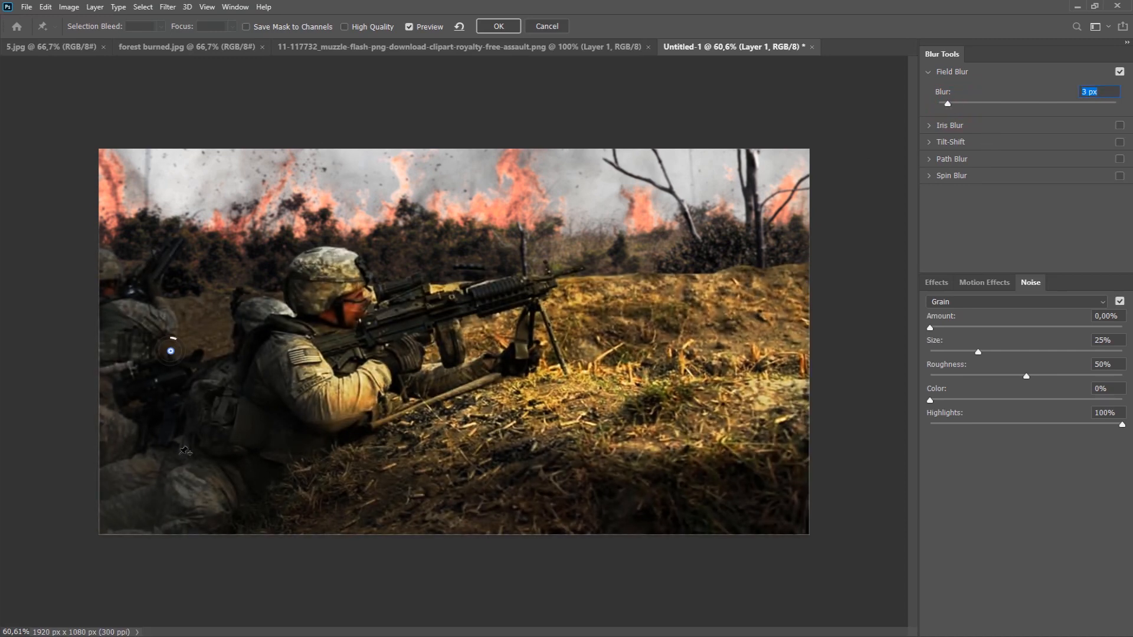
# Add a 6 px blur pin on the legs in the lower-left foreground and a 5 px pin on the lower-right ground
pyautogui.click(178, 477)
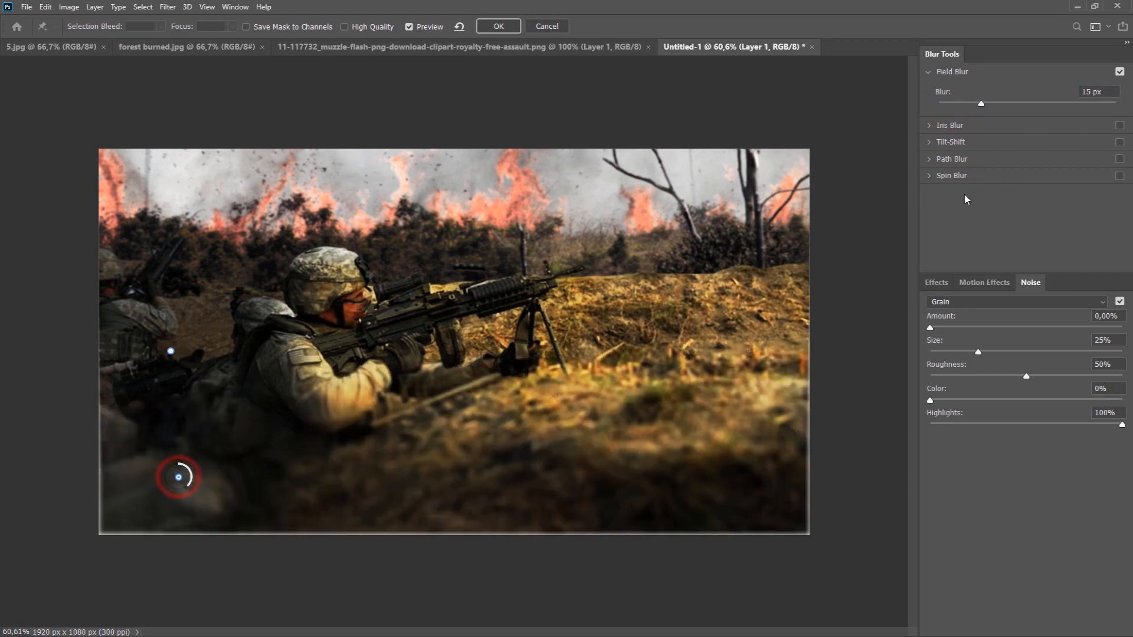
pyautogui.click(961, 102)
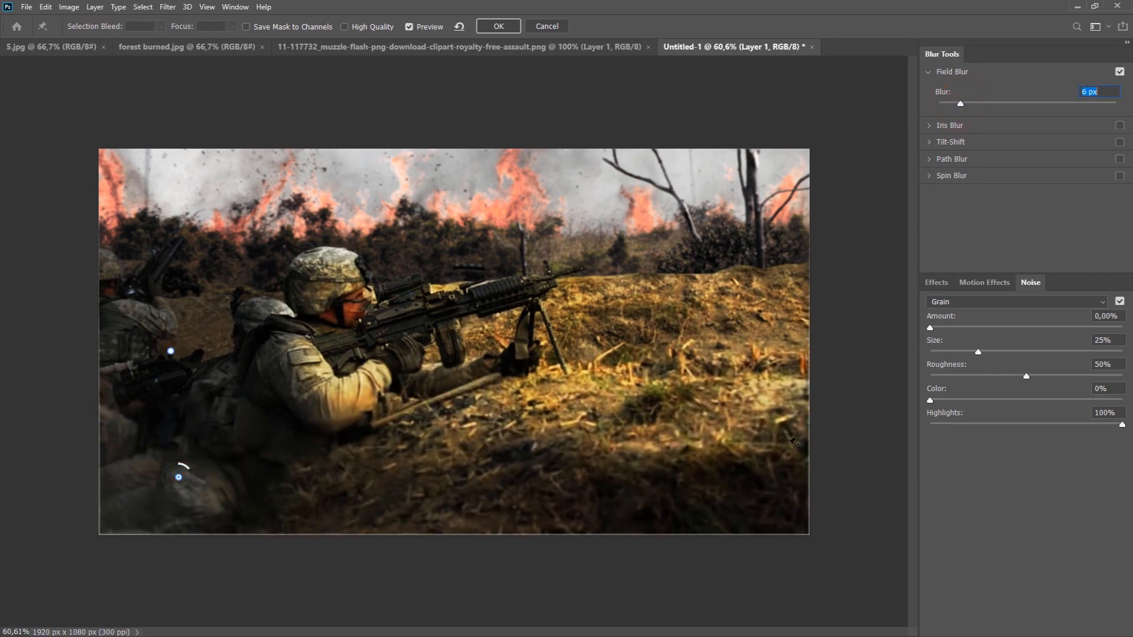
pyautogui.click(737, 463)
pyautogui.click(956, 103)
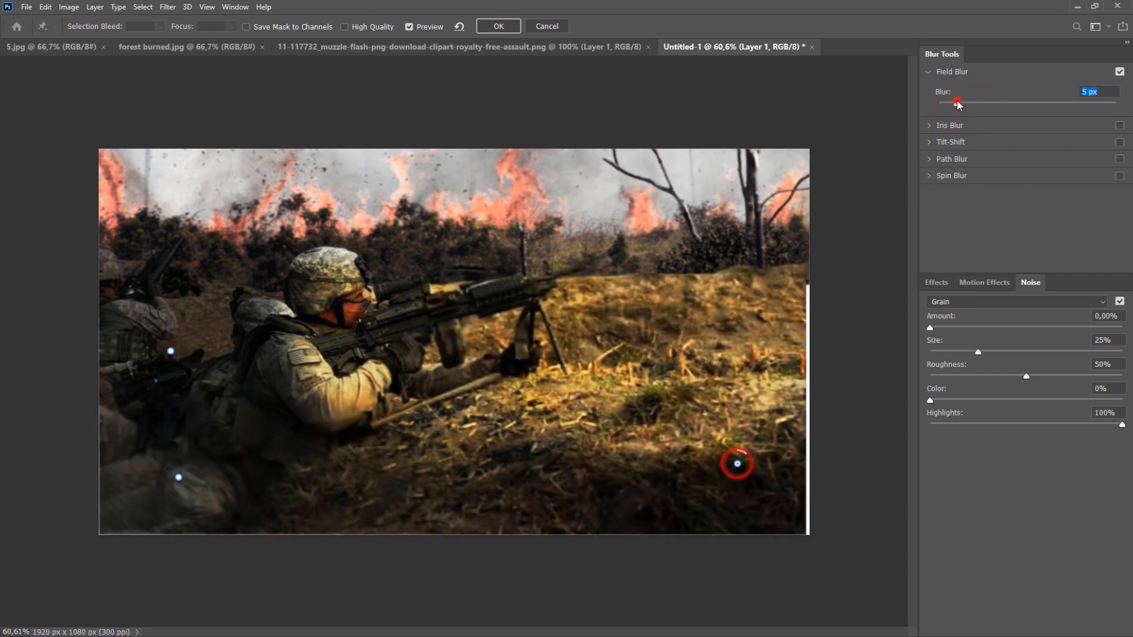
# Add a 0 px blur pin on the front soldier's rifle and another pin near the ridge to the right of the muzzle
pyautogui.click(378, 320)
pyautogui.moveTo(981, 102); pyautogui.dragTo(931, 106)
pyautogui.click(683, 331)
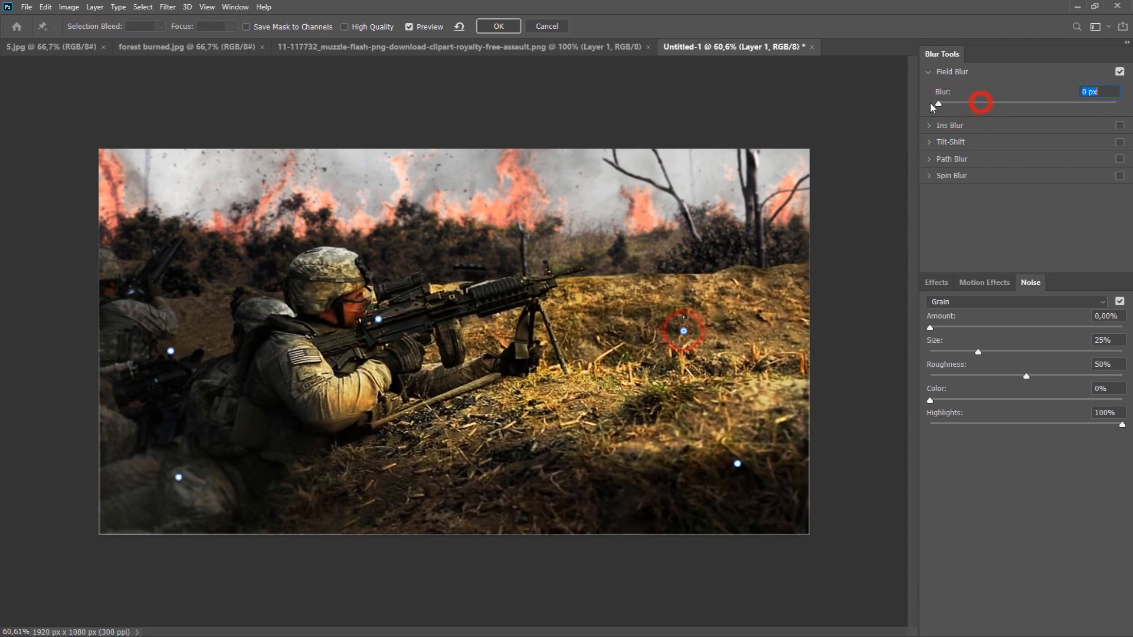
pyautogui.moveTo(684, 331); pyautogui.dragTo(678, 289)
# Add a 6 px blur pin at the image's bottom edge and shift the lower-right ground pin slightly up and right
pyautogui.click(417, 530)
pyautogui.moveTo(981, 103); pyautogui.dragTo(951, 102)
pyautogui.click(954, 103)
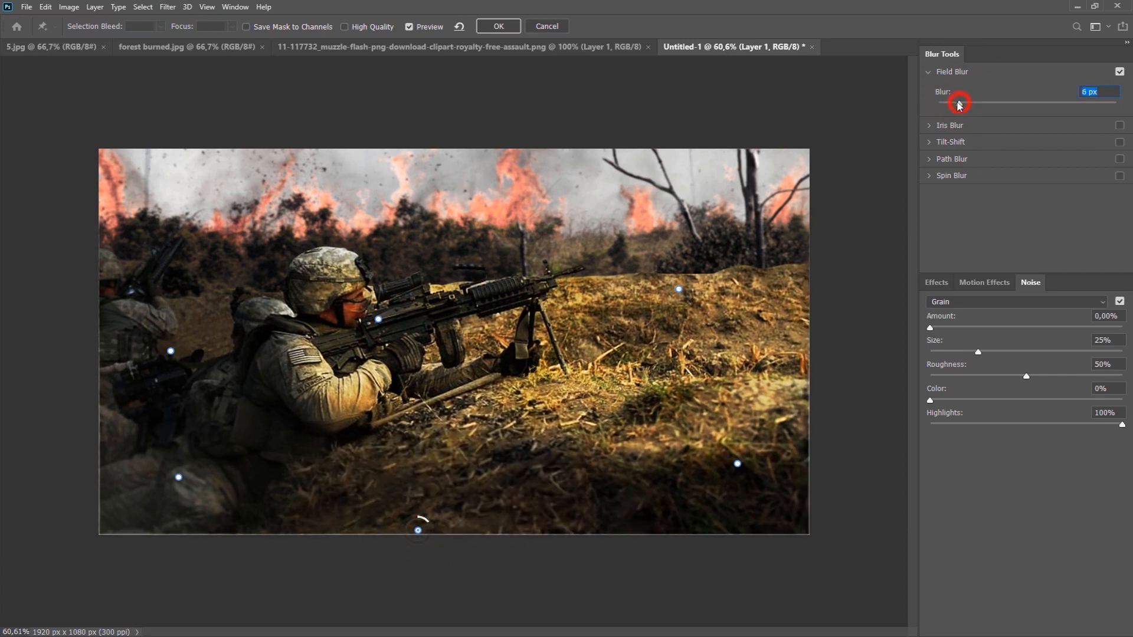
pyautogui.moveTo(737, 464); pyautogui.dragTo(756, 454)
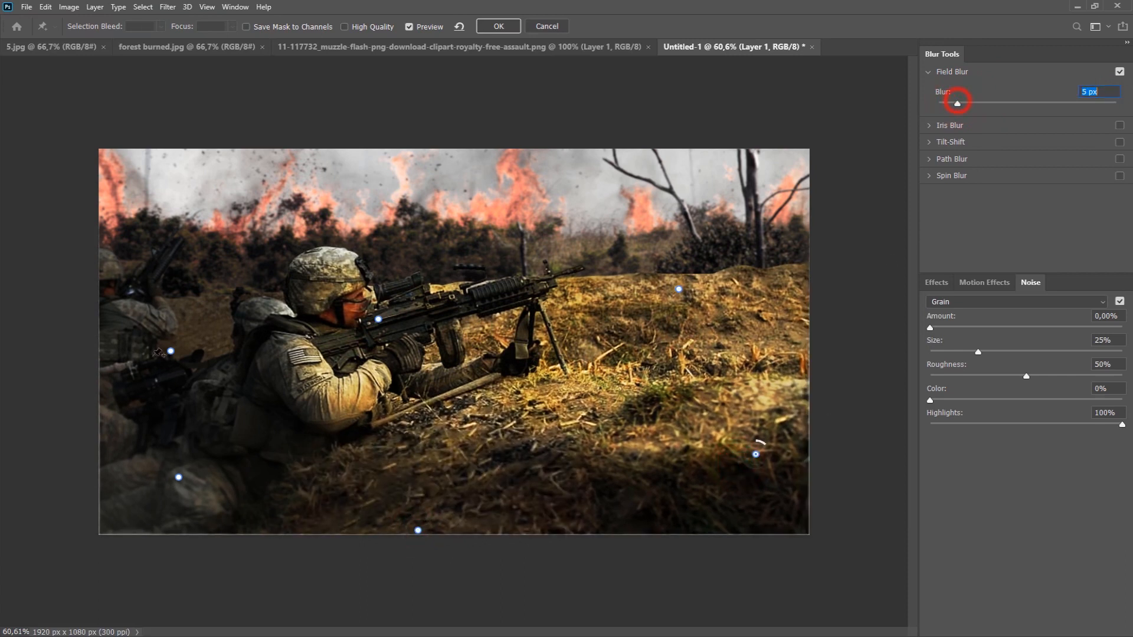
# Shift the rear soldiers' blur pin slightly up and right, set its blur to 6 px, and apply the Field Blur
pyautogui.moveTo(172, 352); pyautogui.dragTo(182, 333)
pyautogui.click(957, 103)
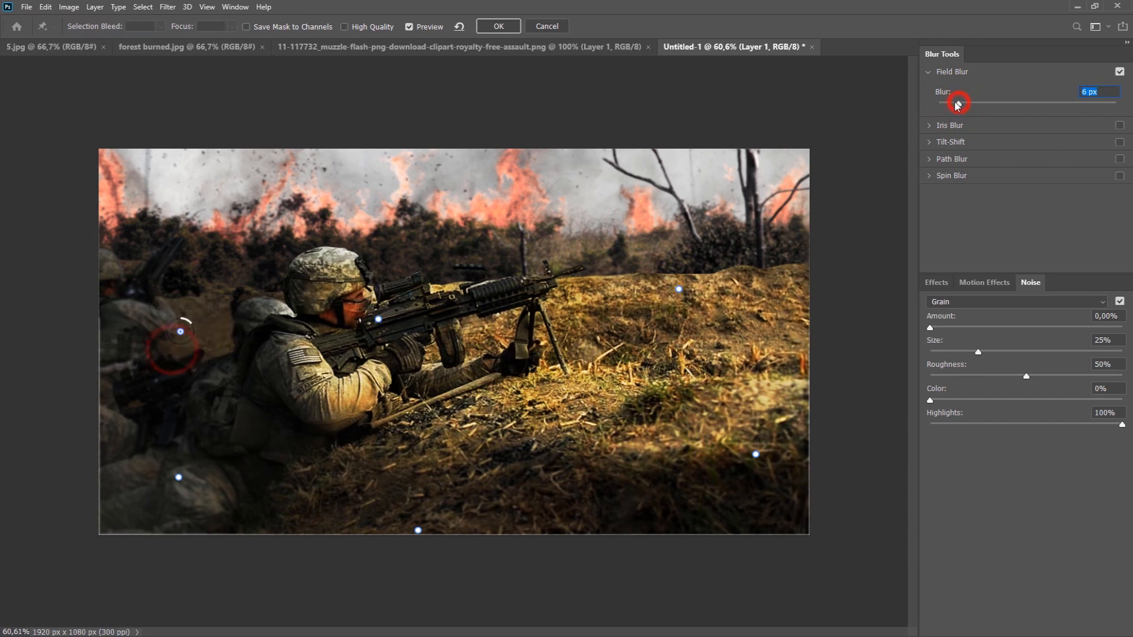
pyautogui.click(514, 31)
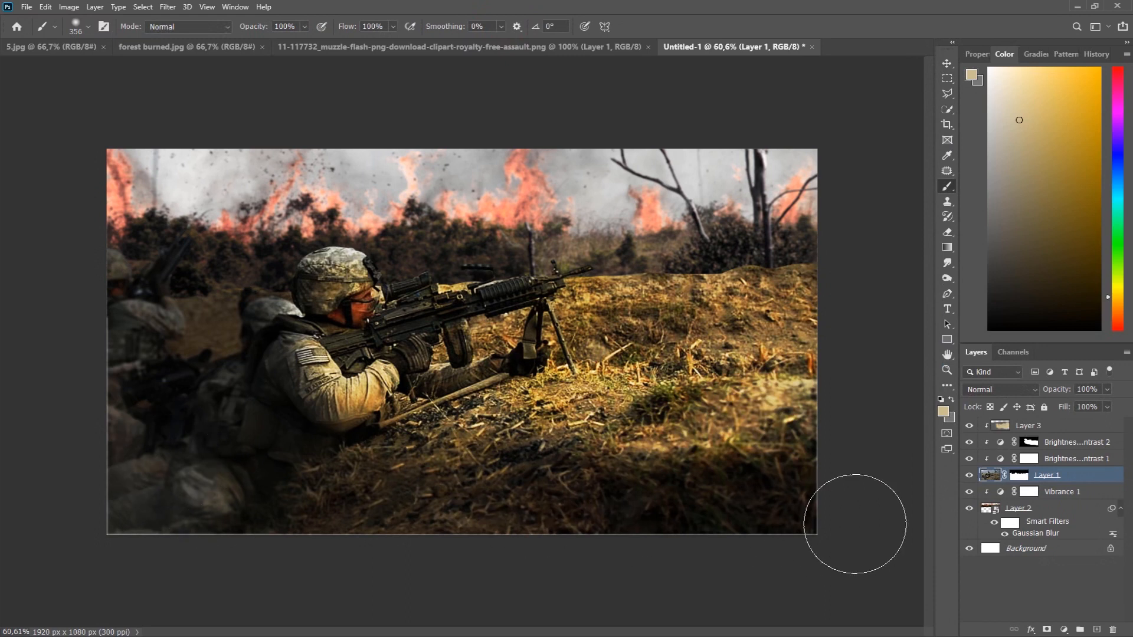
# Free-transform the Layer 1 image to about 100.91% so its edges extend slightly past the canvas
pyautogui.click(985, 474)
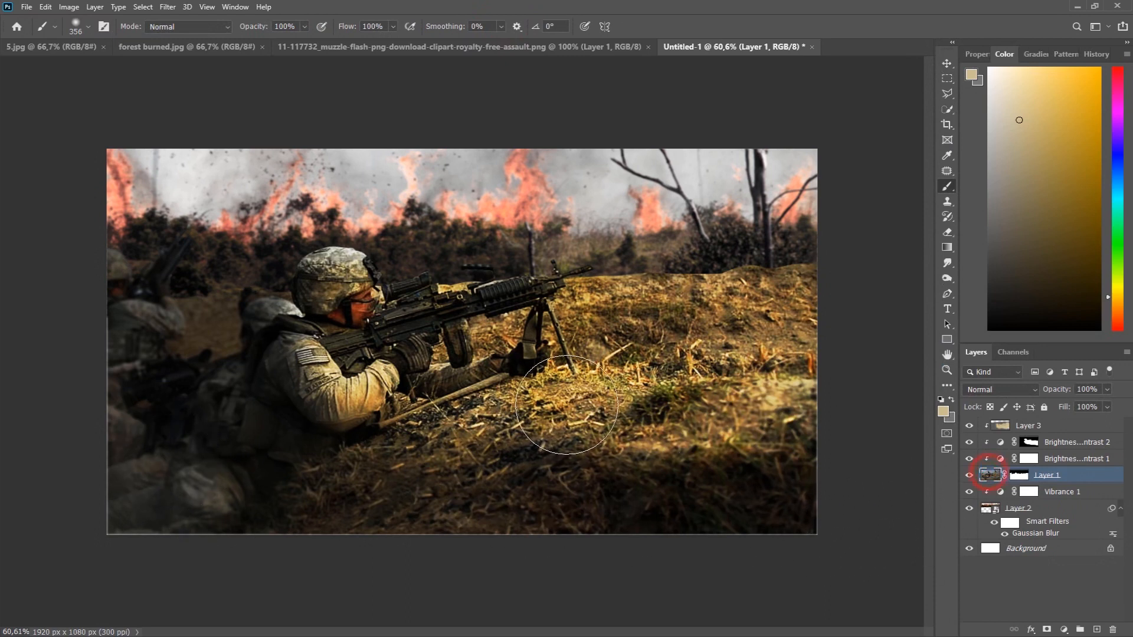
pyautogui.hotkey('ctrl', 't')
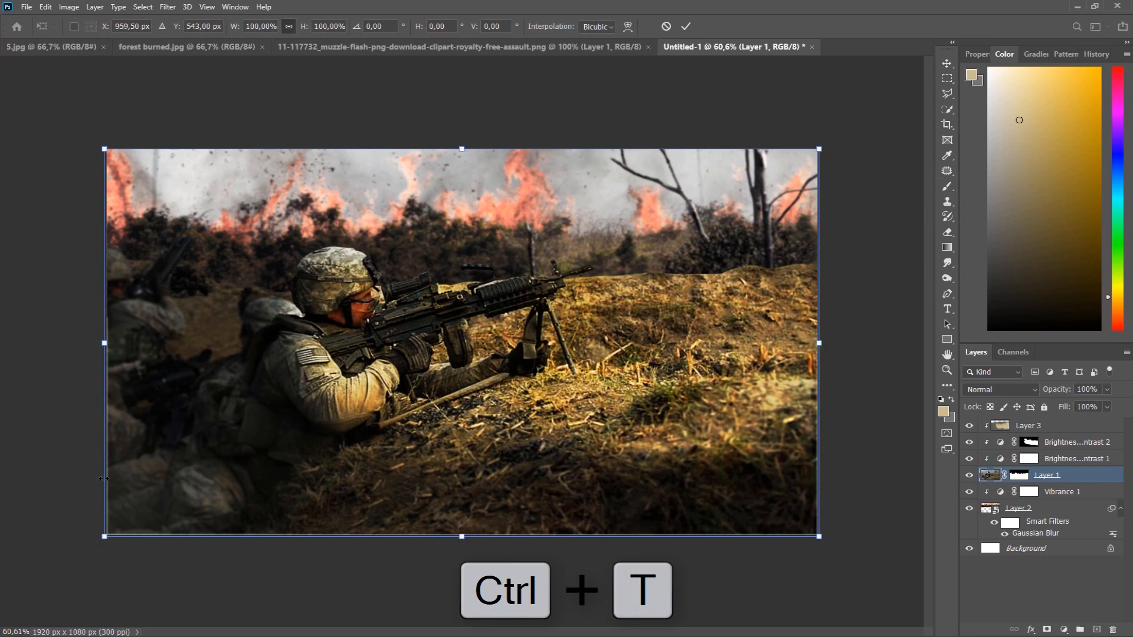
pyautogui.moveTo(104, 538); pyautogui.dragTo(101, 539)
pyautogui.moveTo(821, 338); pyautogui.dragTo(825, 338)
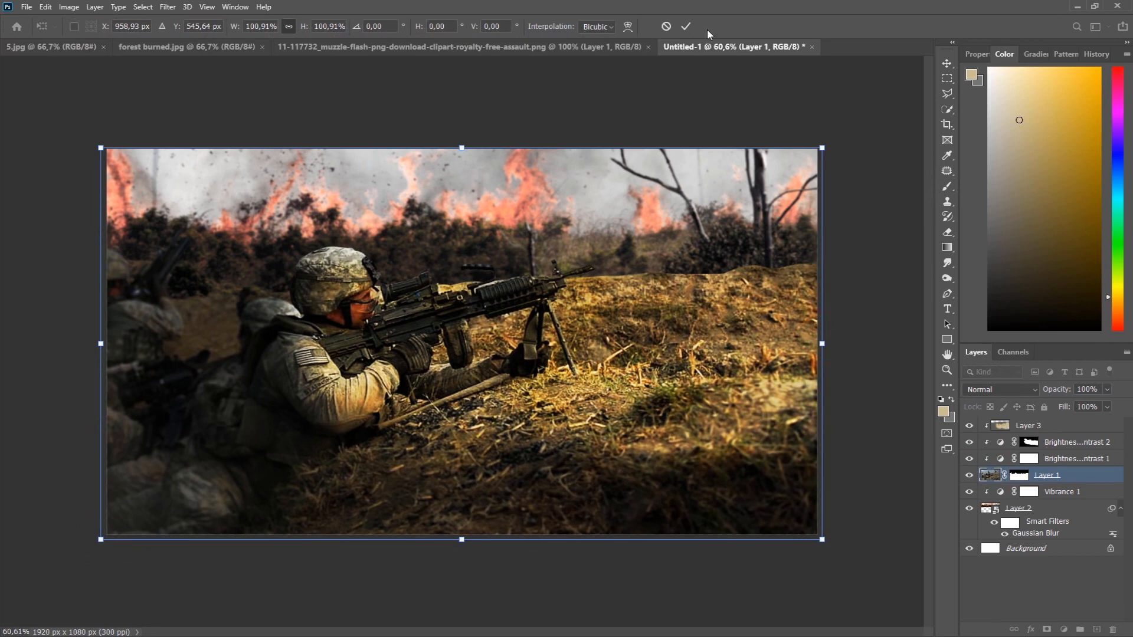
pyautogui.click(687, 27)
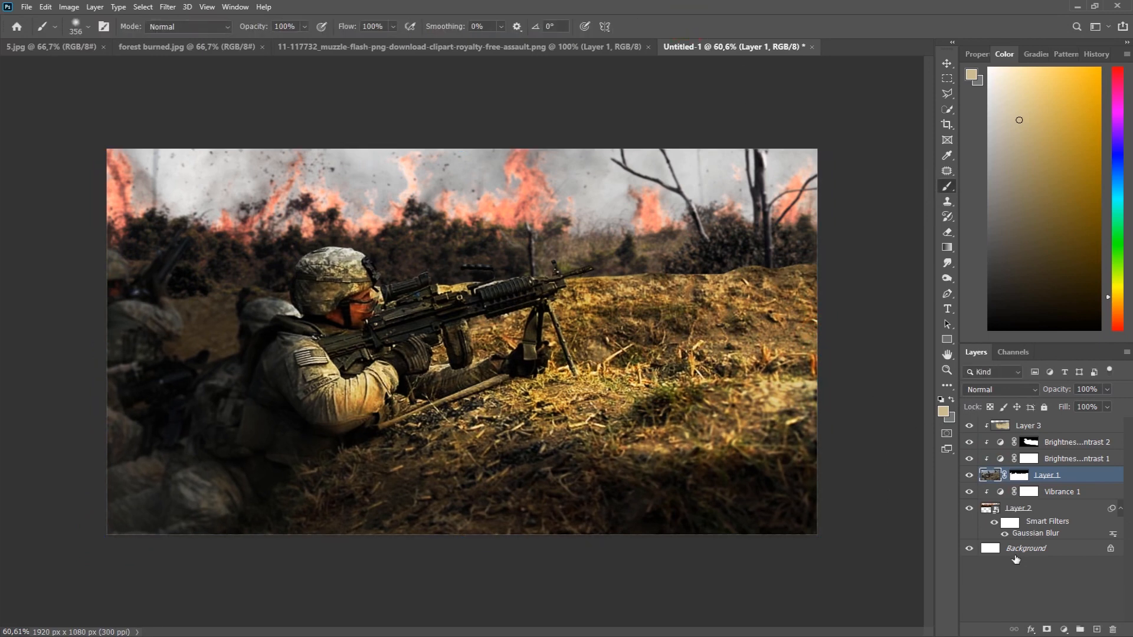
# Bring the muzzle-flash image into the composite above Layer 3, in front of the rifle's muzzle, with Screen blending
pyautogui.click(1030, 427)
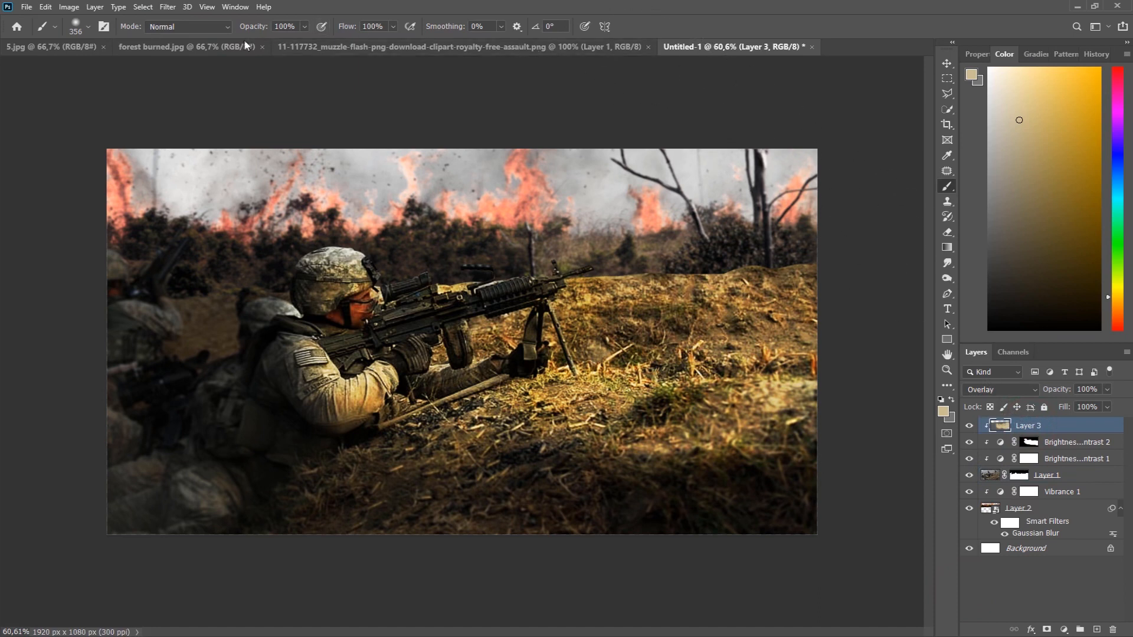
pyautogui.click(321, 47)
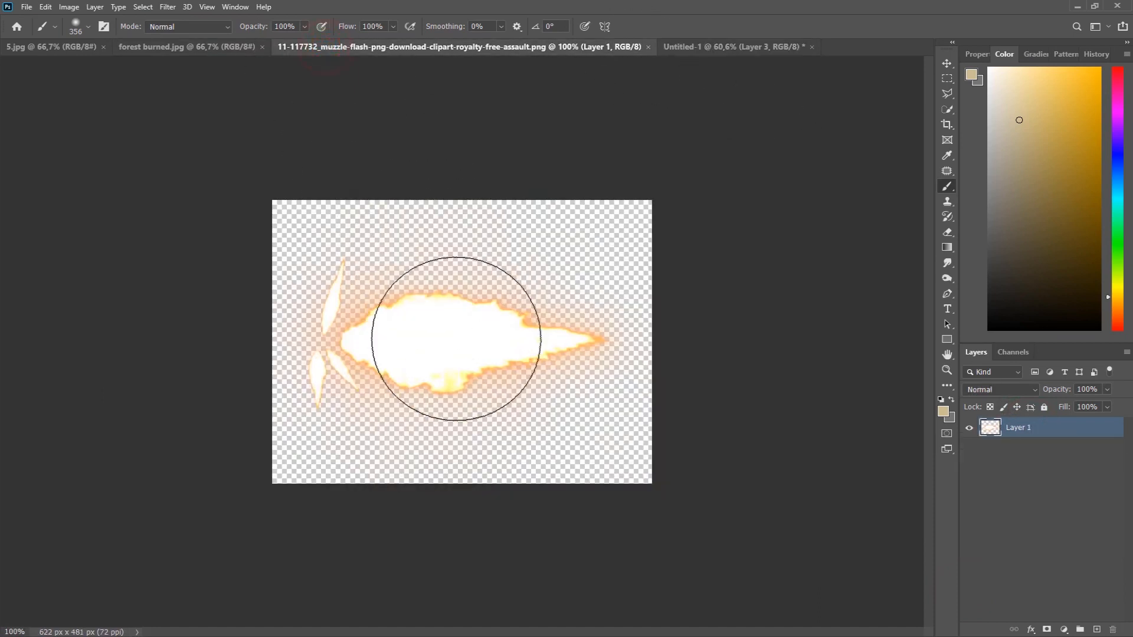
pyautogui.press('v')
pyautogui.moveTo(458, 336); pyautogui.dragTo(674, 291)
pyautogui.click(994, 392)
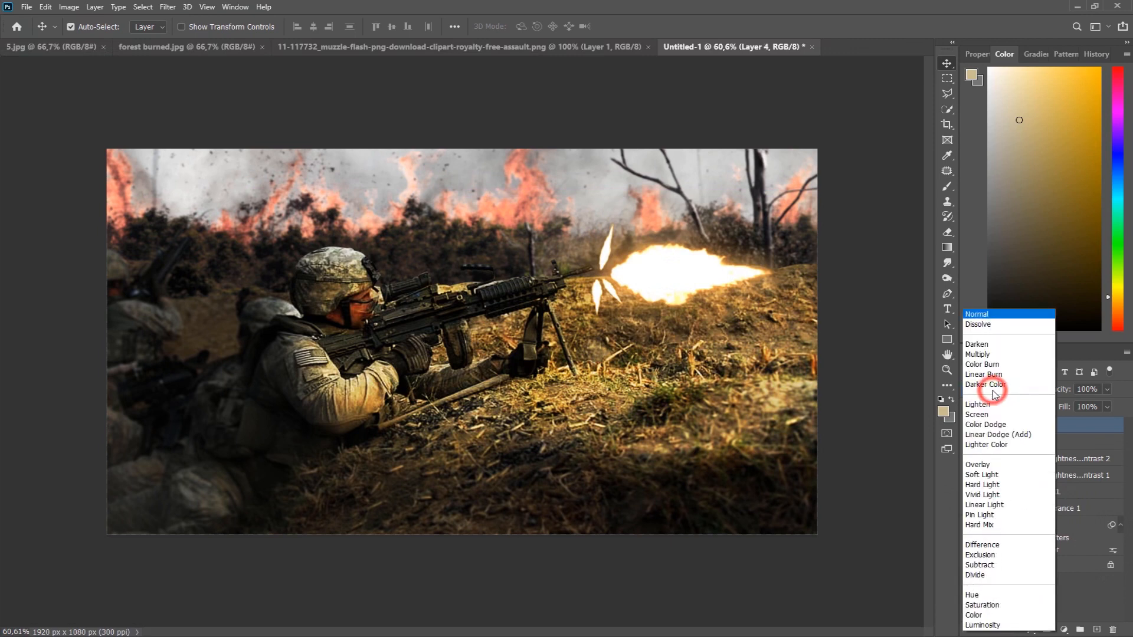
pyautogui.click(990, 412)
# Scale the muzzle flash to about 76.29%, rotate it about -17.55°, and position it just ahead of the rifle barrel
pyautogui.hotkey('ctrl', 't')
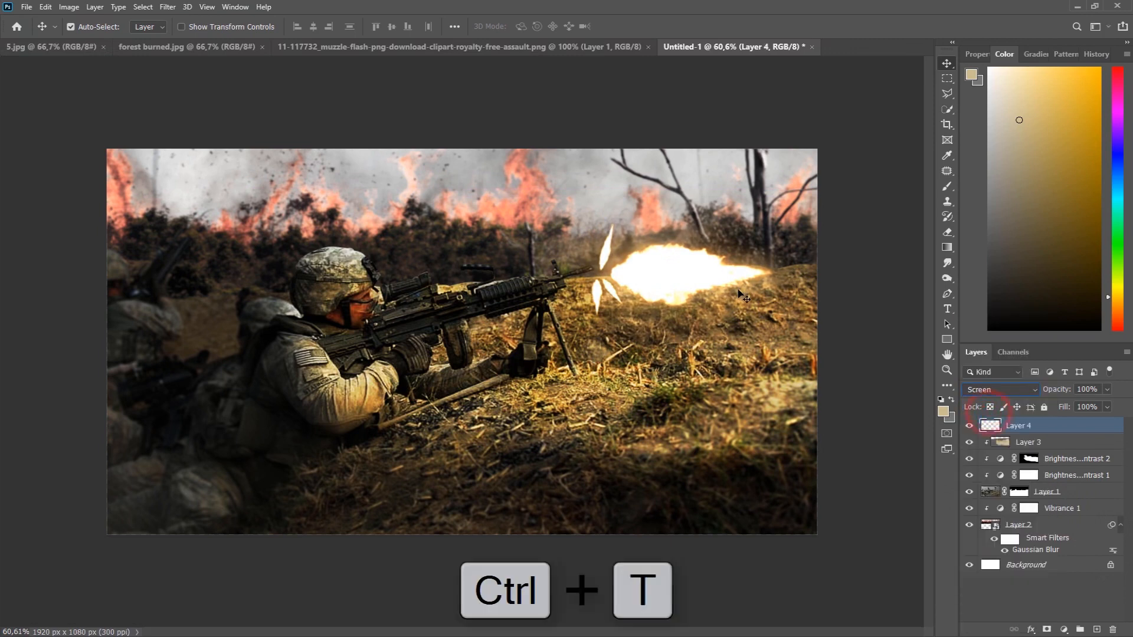
pyautogui.moveTo(816, 374); pyautogui.dragTo(828, 329)
pyautogui.moveTo(697, 317); pyautogui.dragTo(693, 277)
pyautogui.moveTo(673, 236); pyautogui.dragTo(636, 273)
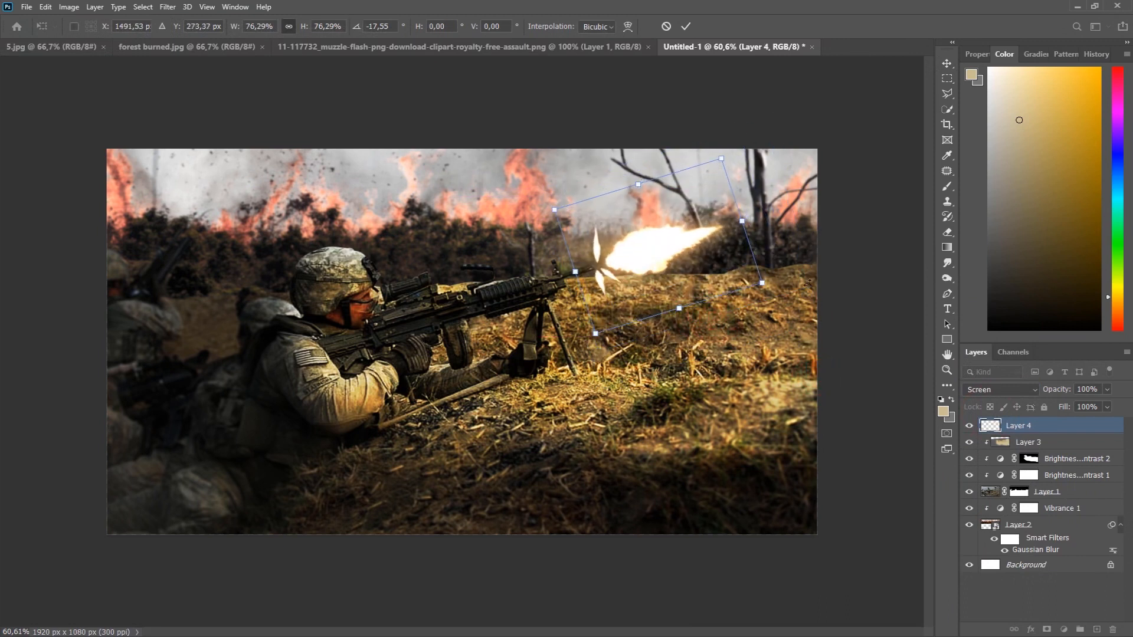
pyautogui.click(684, 27)
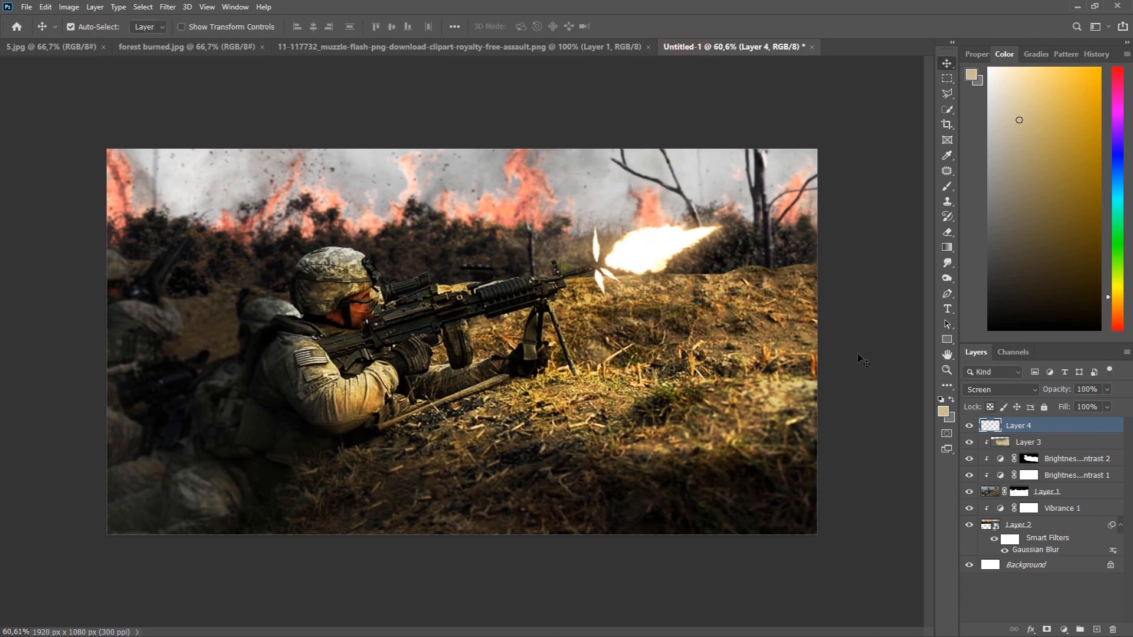
pyautogui.moveTo(656, 259); pyautogui.dragTo(649, 259)
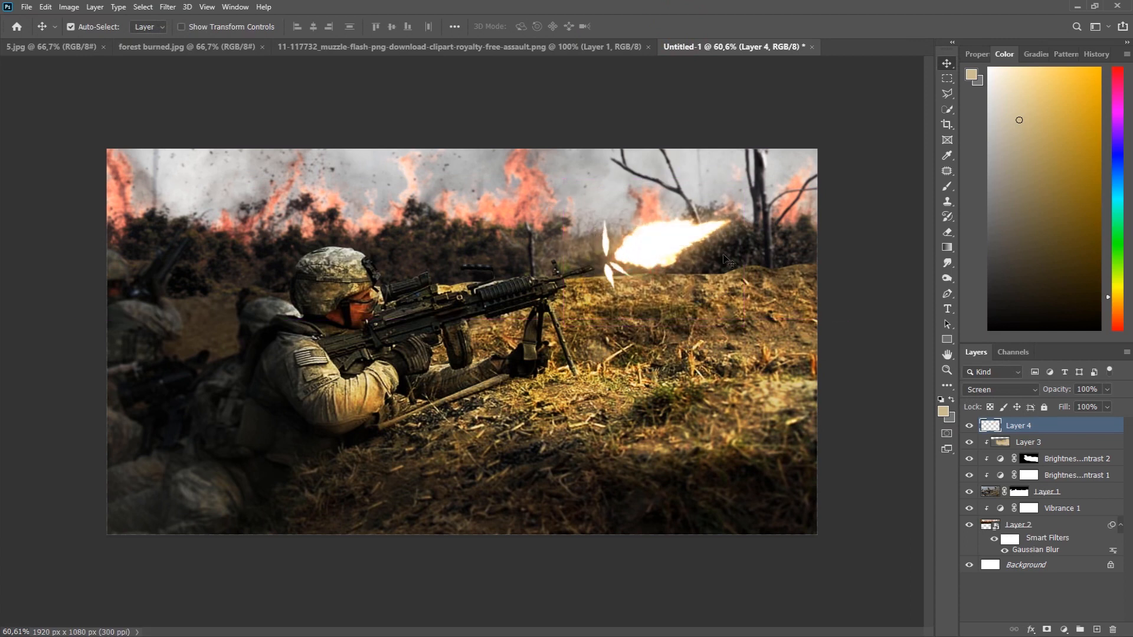
# Add a new layer clipped to the muzzle-flash layer and set its blend mode to Overlay
pyautogui.click(1097, 630)
pyautogui.press('alt')
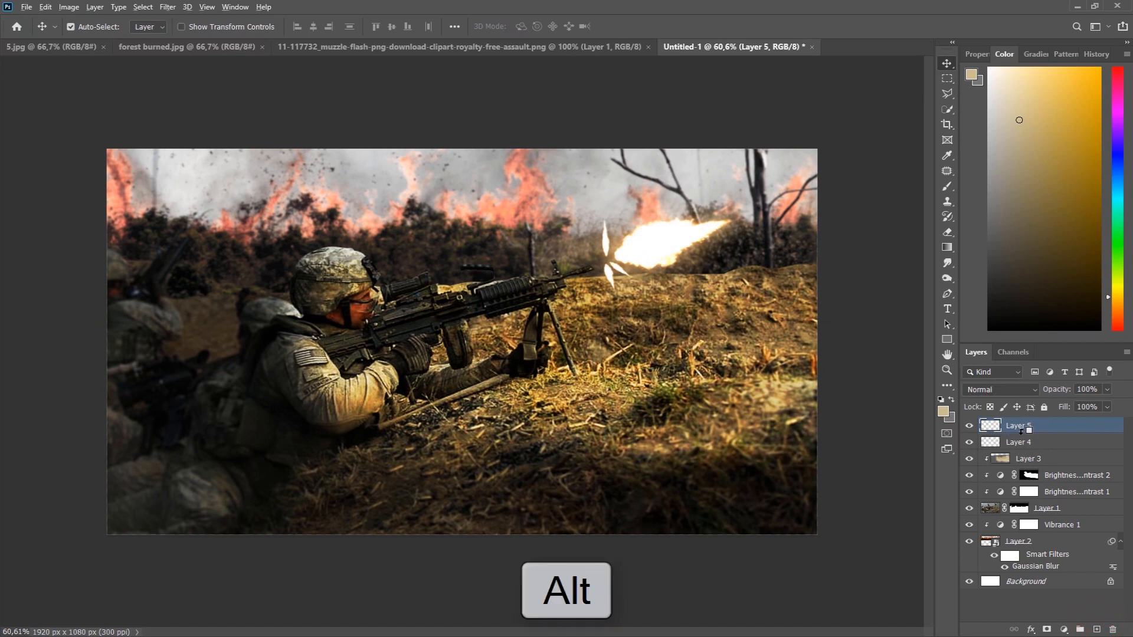
pyautogui.keyDown('alt'); pyautogui.click(1021, 431); pyautogui.keyUp('alt')
pyautogui.click(1024, 392)
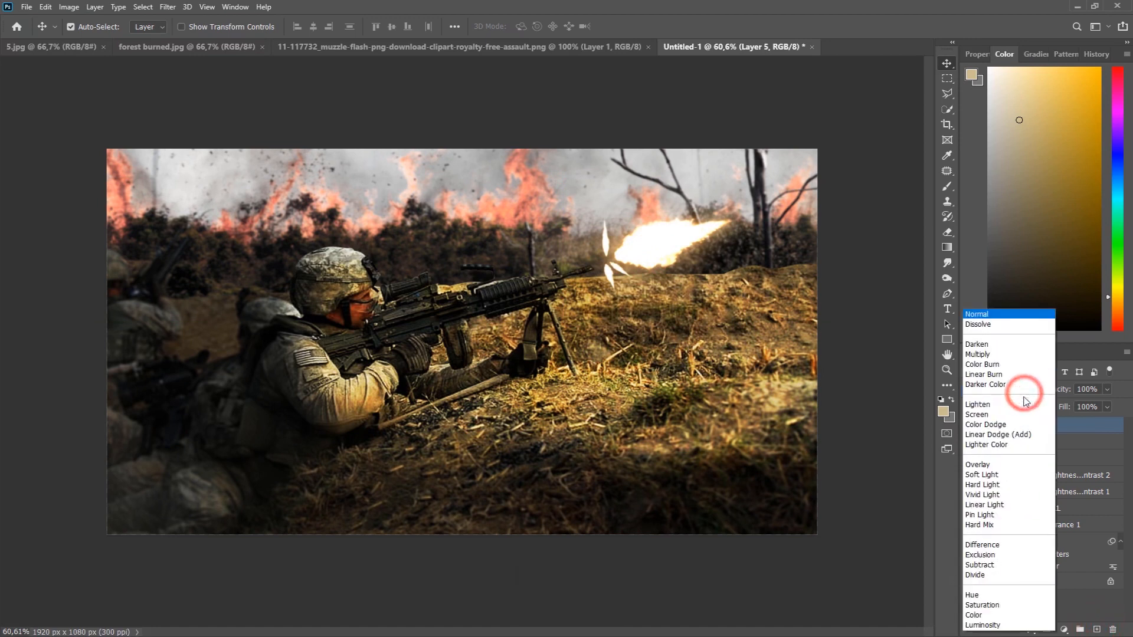
pyautogui.click(1003, 464)
# Brush pure red over the muzzle flash on the clipped Overlay layer to tint its edges
pyautogui.moveTo(1117, 313); pyautogui.dragTo(1120, 332)
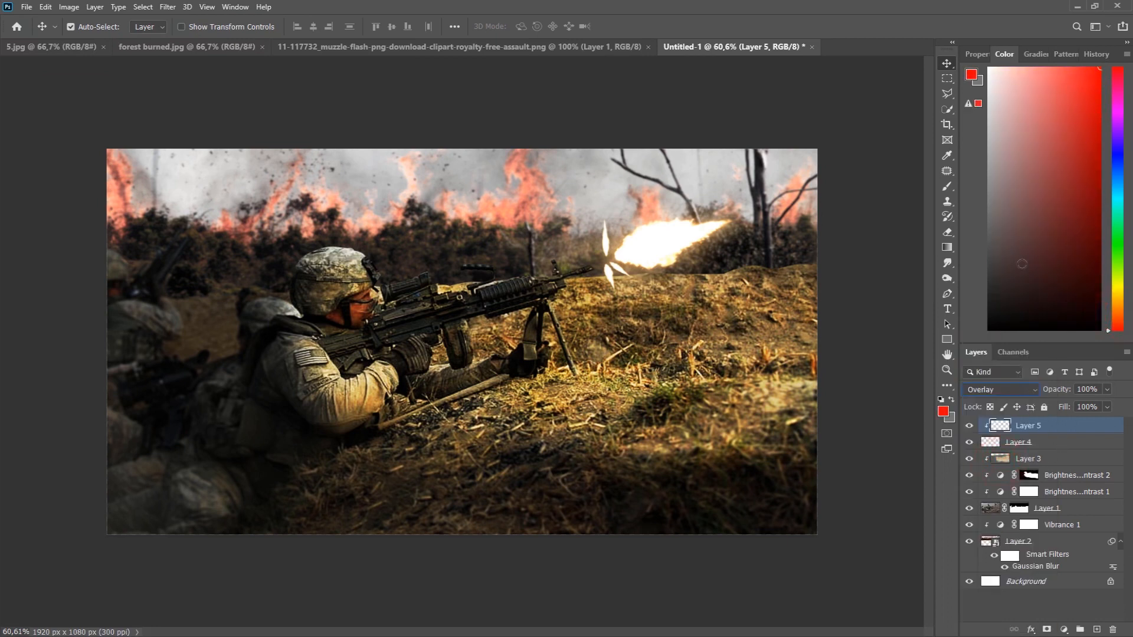
pyautogui.click(947, 187)
pyautogui.click(637, 238)
pyautogui.moveTo(720, 229)
pyautogui.mouseDown()
pyautogui.moveTo(627, 245)
pyautogui.moveTo(654, 242)
pyautogui.moveTo(633, 237)
pyautogui.moveTo(677, 212)
pyautogui.moveTo(686, 253)
pyautogui.moveTo(744, 225)
pyautogui.moveTo(685, 224)
pyautogui.mouseUp()
pyautogui.moveTo(675, 222)
pyautogui.mouseDown()
pyautogui.moveTo(713, 220)
pyautogui.moveTo(627, 260)
pyautogui.mouseUp()
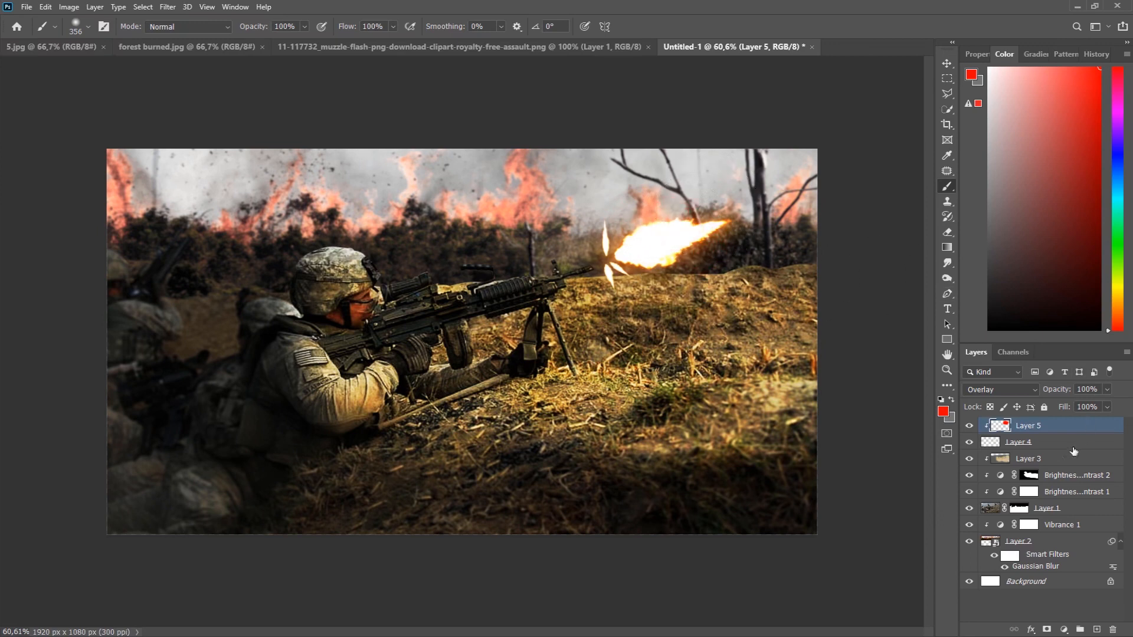
# Add a new clipped layer directly above Layer 3 and set its blend mode to Overlay
pyautogui.click(1040, 464)
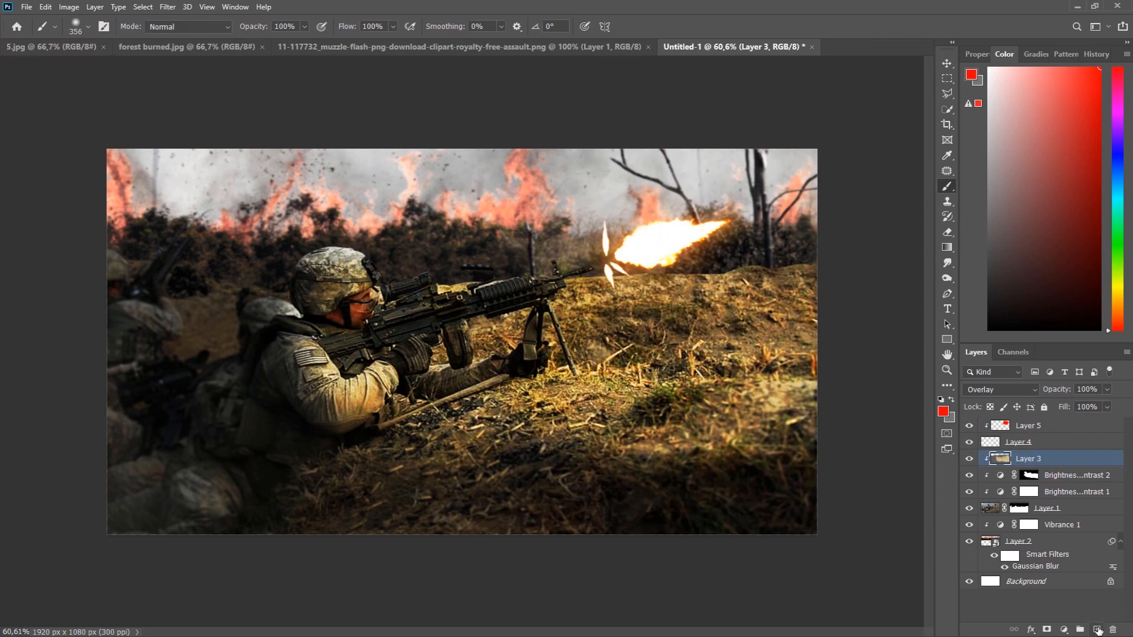
pyautogui.click(1098, 630)
pyautogui.press('alt')
pyautogui.keyDown('alt'); pyautogui.click(1069, 461); pyautogui.keyUp('alt')
pyautogui.click(1033, 390)
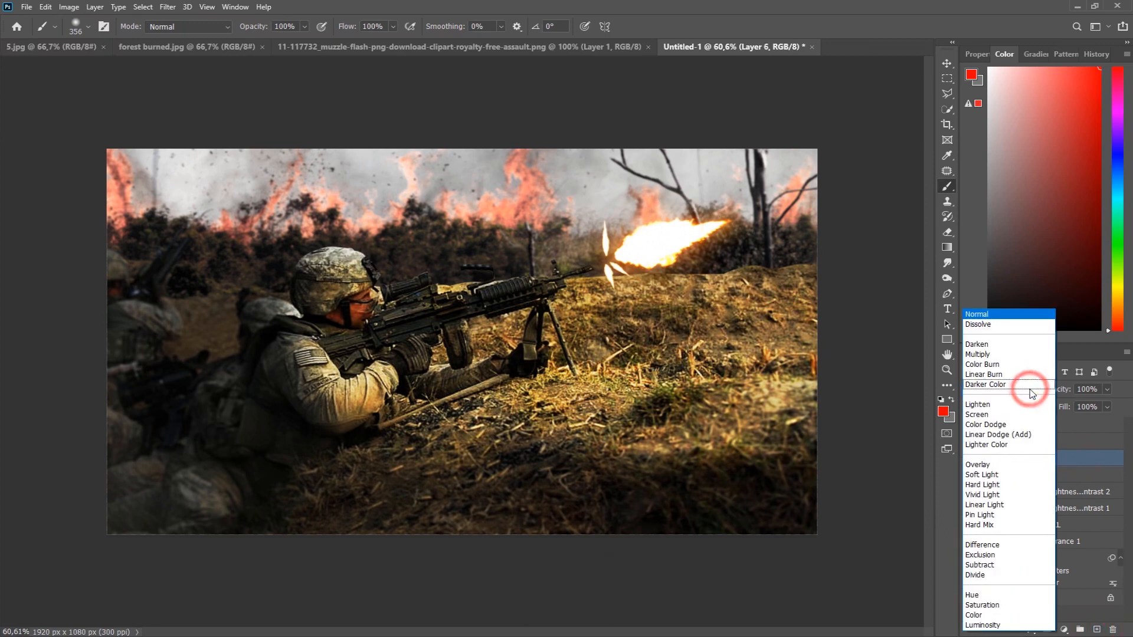
pyautogui.click(1001, 466)
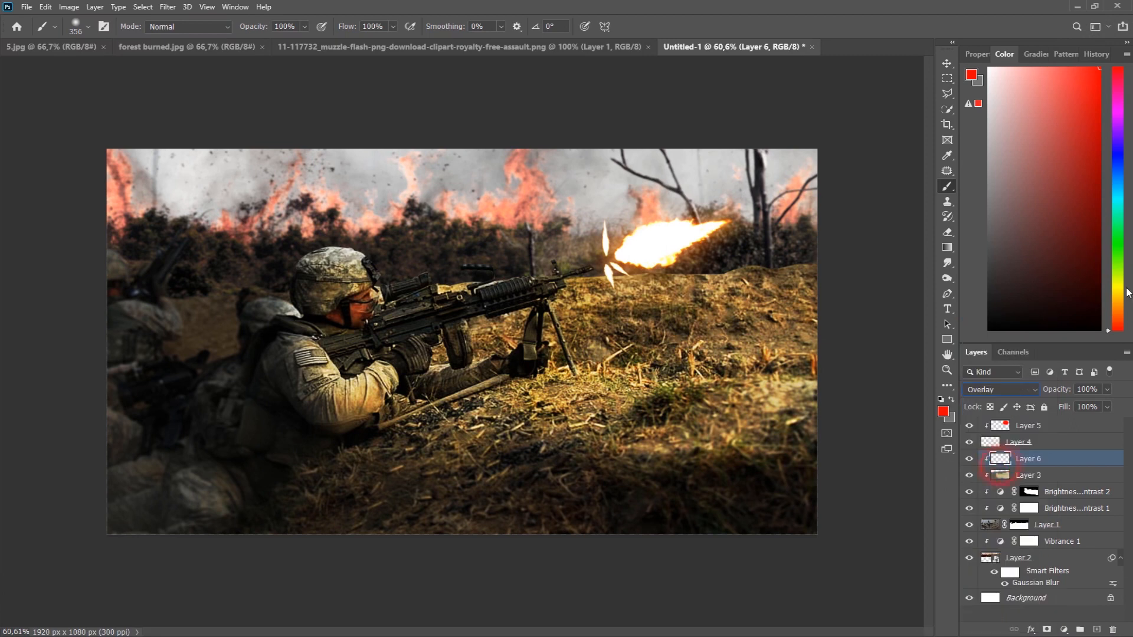
# Paint light orange glow over the ridge and ground beneath the muzzle flash and around the rifle's muzzle and bipod
pyautogui.click(1121, 318)
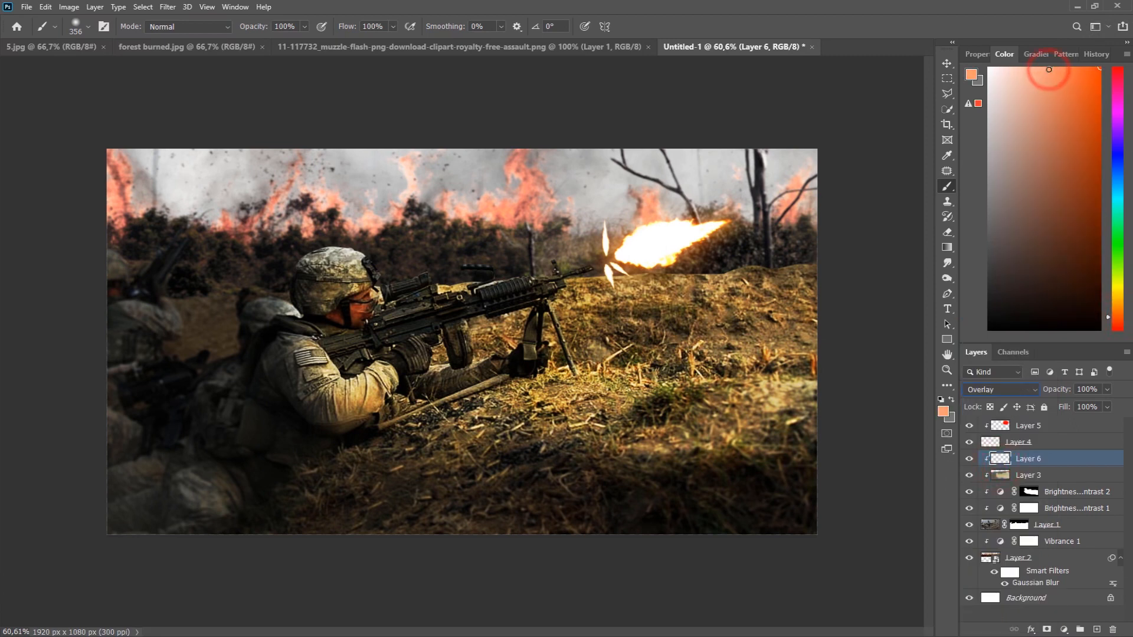
pyautogui.moveTo(597, 254)
pyautogui.mouseDown()
pyautogui.moveTo(648, 258)
pyautogui.moveTo(711, 287)
pyautogui.mouseUp()
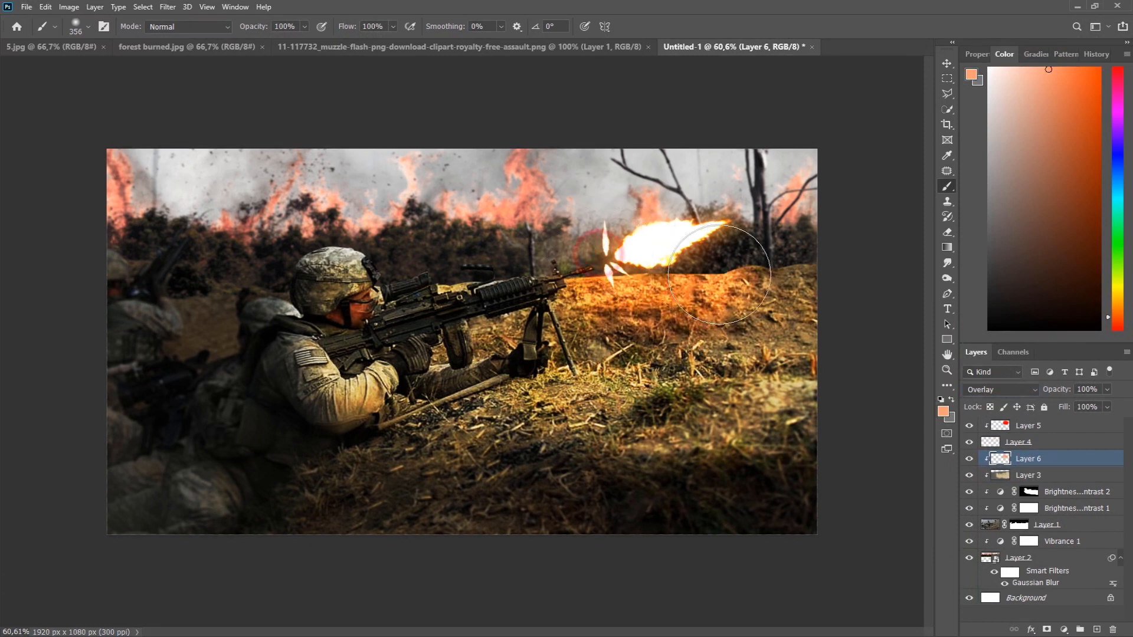
pyautogui.moveTo(585, 317)
pyautogui.mouseDown()
pyautogui.moveTo(627, 348)
pyautogui.moveTo(635, 368)
pyautogui.moveTo(602, 368)
pyautogui.moveTo(704, 345)
pyautogui.mouseUp()
pyautogui.moveTo(632, 298); pyautogui.dragTo(605, 300)
pyautogui.moveTo(570, 287); pyautogui.dragTo(565, 311)
pyautogui.moveTo(752, 325)
pyautogui.mouseDown()
pyautogui.moveTo(766, 331)
pyautogui.moveTo(709, 361)
pyautogui.mouseUp()
pyautogui.moveTo(741, 378); pyautogui.dragTo(776, 374)
pyautogui.click(656, 374)
# Paint paler orange light down the right side of the slope and across the grass in the middle foreground
pyautogui.click(1037, 75)
pyautogui.moveTo(779, 274)
pyautogui.mouseDown()
pyautogui.moveTo(800, 298)
pyautogui.moveTo(816, 363)
pyautogui.mouseUp()
pyautogui.moveTo(1016, 74); pyautogui.dragTo(1010, 72)
pyautogui.moveTo(792, 404); pyautogui.dragTo(780, 413)
pyautogui.moveTo(783, 404); pyautogui.dragTo(738, 413)
pyautogui.moveTo(723, 412); pyautogui.dragTo(634, 413)
pyautogui.moveTo(606, 393); pyautogui.dragTo(625, 406)
pyautogui.moveTo(1061, 77); pyautogui.dragTo(1064, 72)
pyautogui.moveTo(599, 372); pyautogui.dragTo(661, 381)
pyautogui.click(700, 372)
# Paint pale peach light on the ground by the front soldier's forearm and muted grey-beige light over his arms, rifle and face
pyautogui.click(1024, 69)
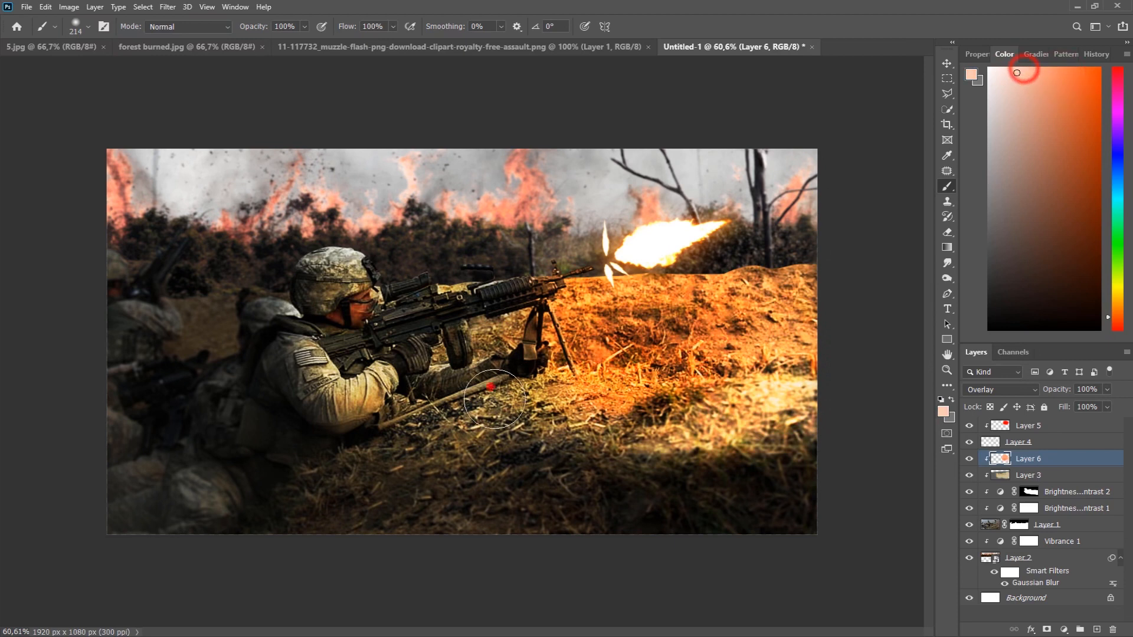
pyautogui.moveTo(495, 384); pyautogui.dragTo(464, 401)
pyautogui.moveTo(466, 408); pyautogui.dragTo(546, 414)
pyautogui.click(524, 410)
pyautogui.moveTo(1004, 112); pyautogui.dragTo(995, 133)
pyautogui.moveTo(421, 404)
pyautogui.mouseDown()
pyautogui.moveTo(460, 403)
pyautogui.moveTo(492, 361)
pyautogui.mouseUp()
pyautogui.moveTo(434, 328); pyautogui.dragTo(472, 319)
pyautogui.moveTo(492, 325); pyautogui.dragTo(372, 300)
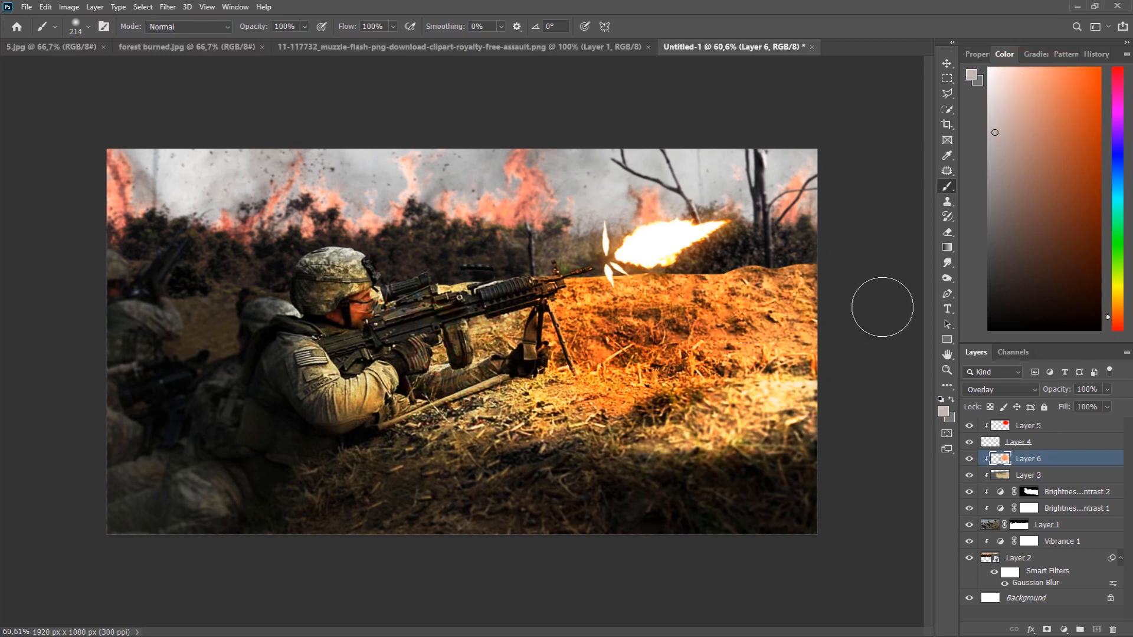
# Stretch the muzzle flash to about 155.35% width and 118.50% height, rotate it about -6.91°, and realign it with the barrel
pyautogui.click(995, 445)
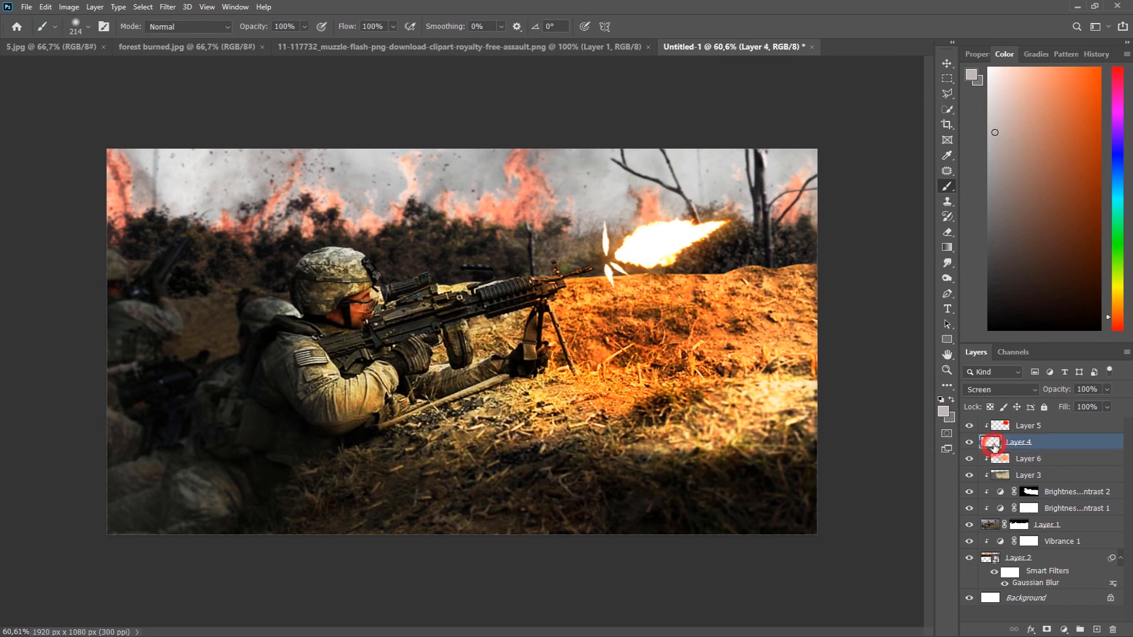
pyautogui.hotkey('ctrl', 't')
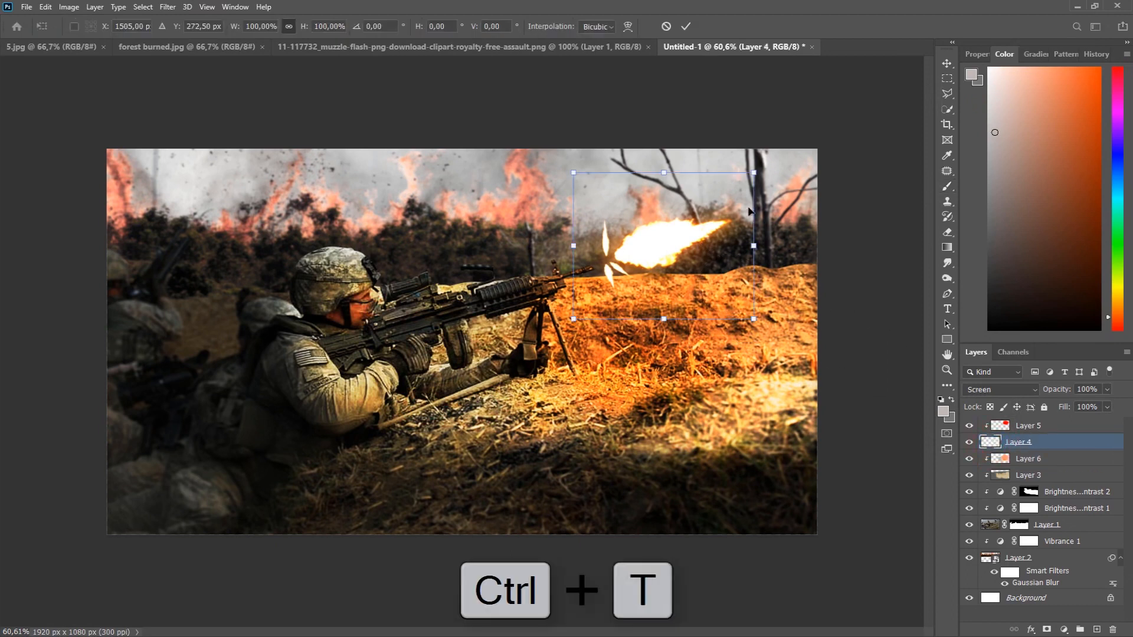
pyautogui.moveTo(758, 193); pyautogui.dragTo(826, 162)
pyautogui.moveTo(684, 255); pyautogui.dragTo(676, 250)
pyautogui.moveTo(794, 237); pyautogui.dragTo(837, 235)
pyautogui.moveTo(786, 239); pyautogui.dragTo(773, 236)
pyautogui.moveTo(833, 138); pyautogui.dragTo(828, 131)
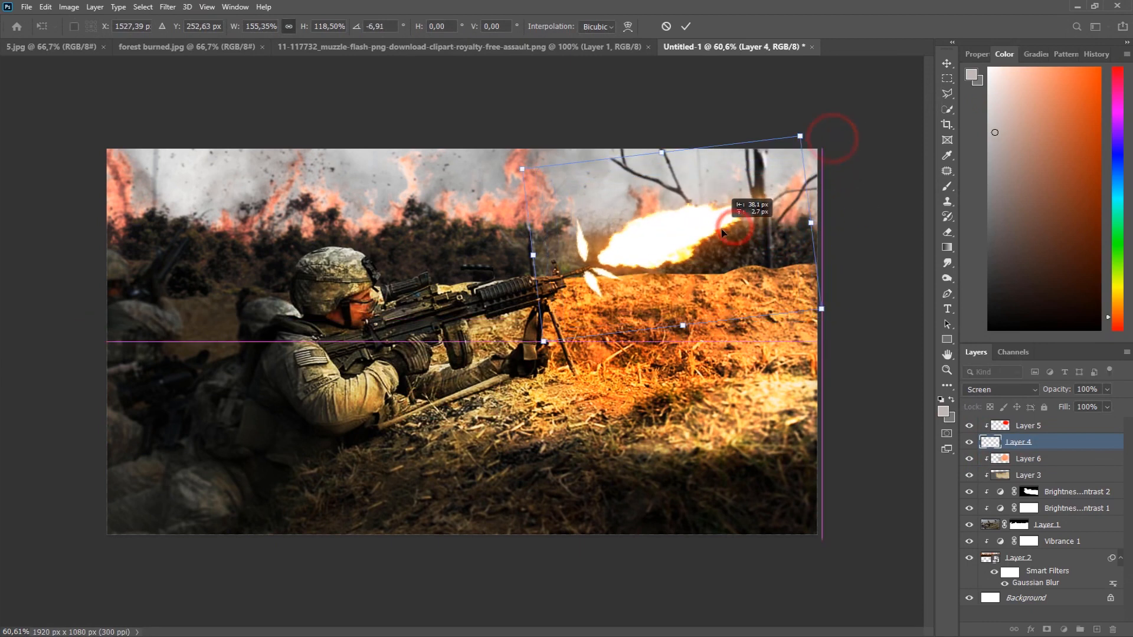
pyautogui.click(686, 28)
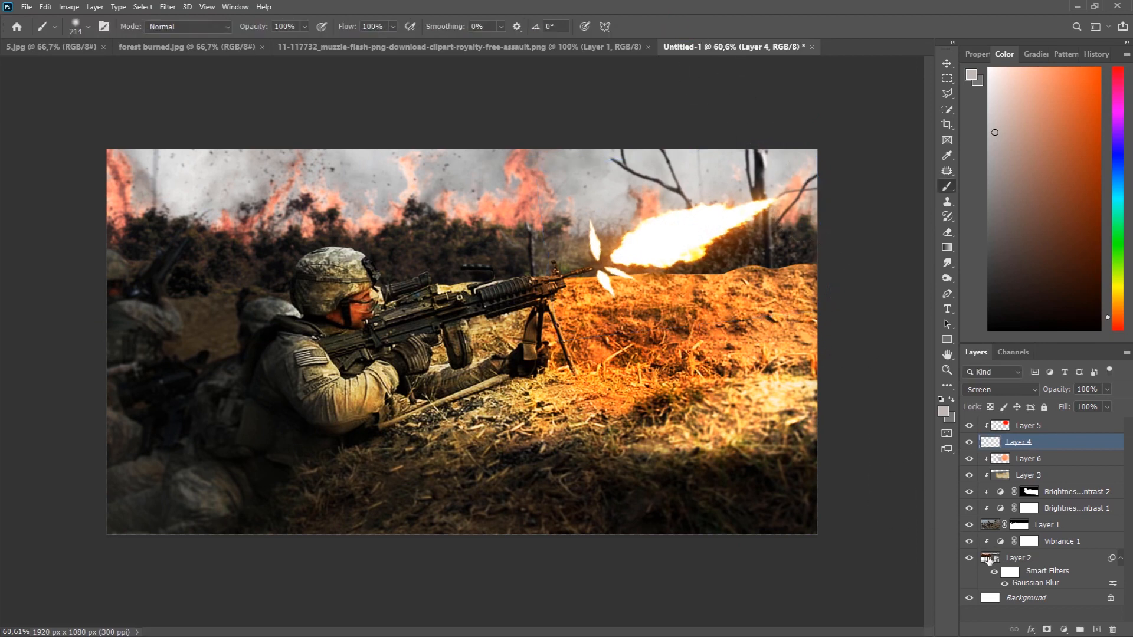
# Add a new layer above Vibrance 1, set it to Overlay, and clip it to the forest background
pyautogui.click(989, 558)
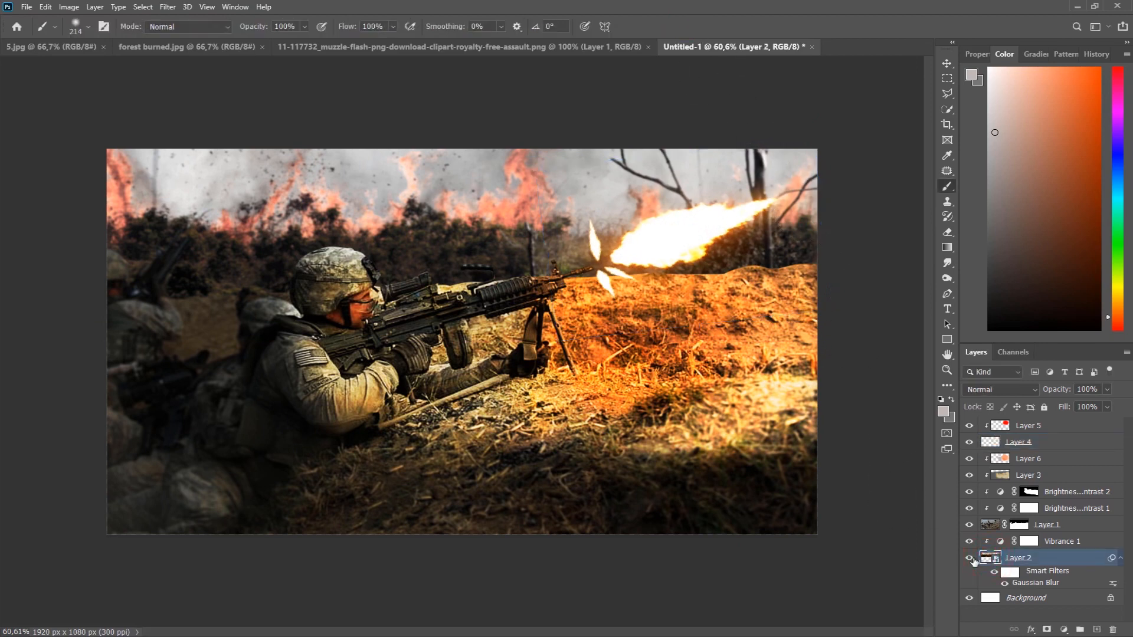
pyautogui.click(1069, 542)
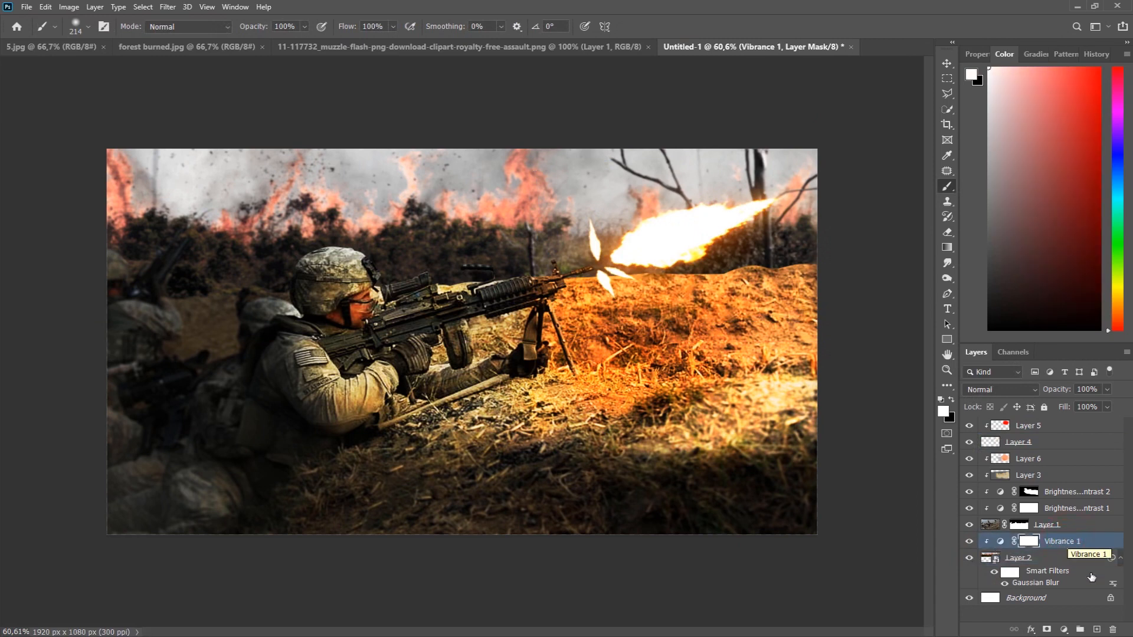
pyautogui.click(1099, 629)
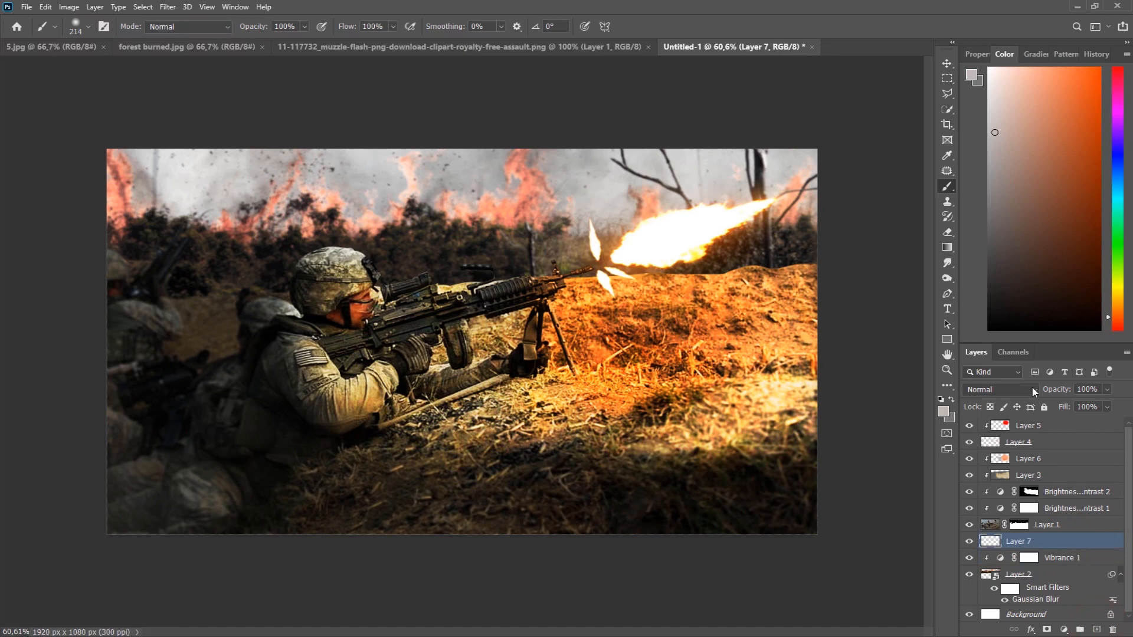
pyautogui.click(1033, 391)
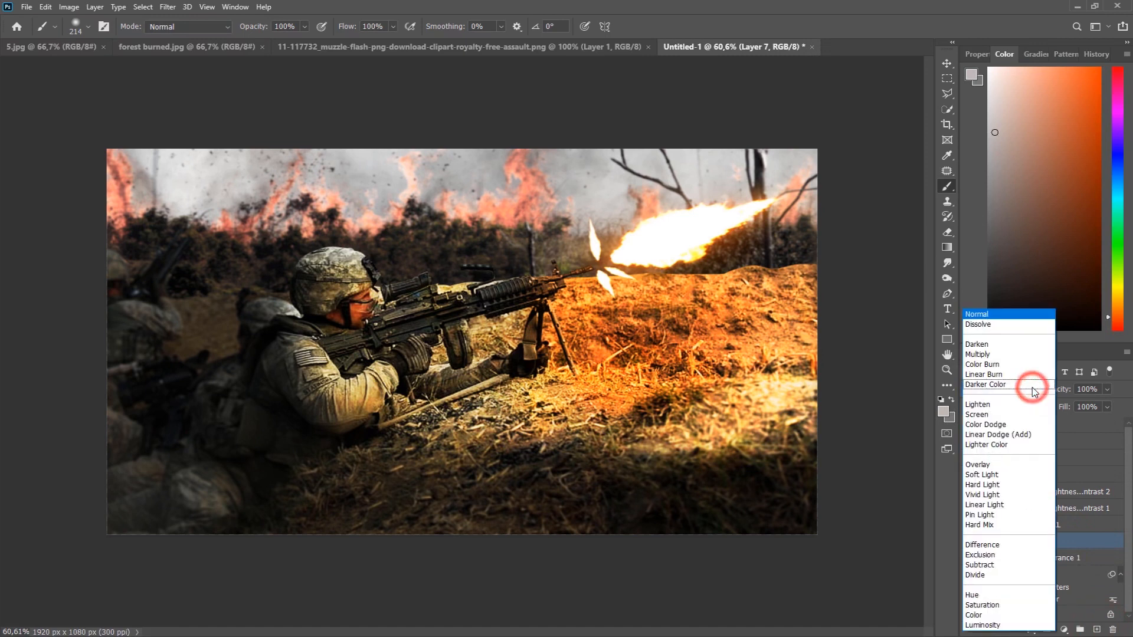
pyautogui.click(1003, 466)
pyautogui.press('alt')
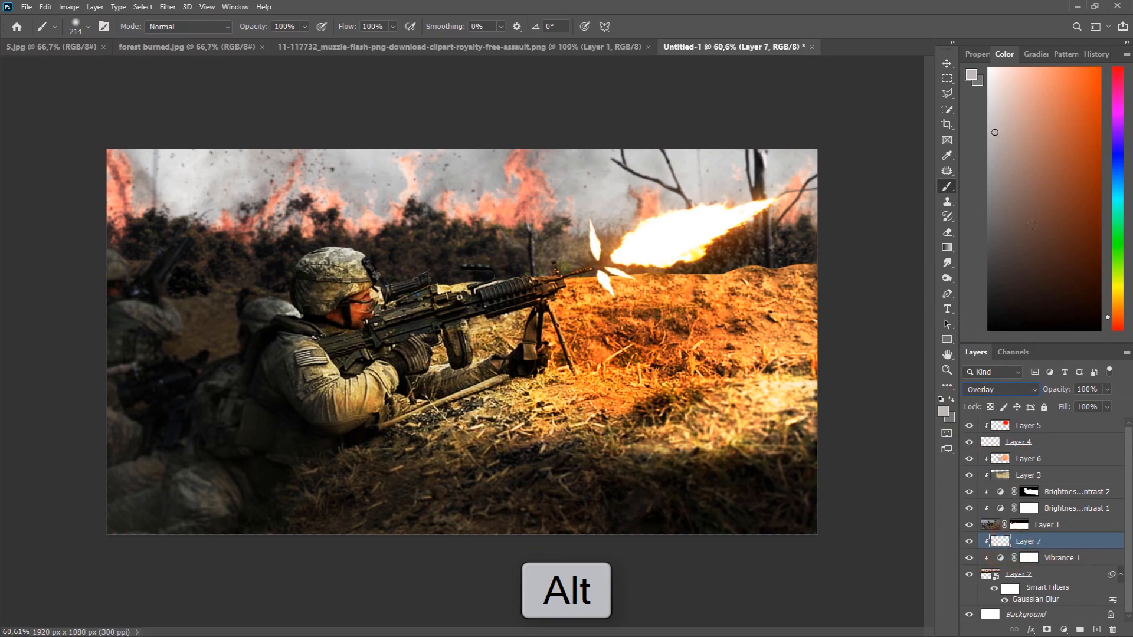
# Paint dark grey across the burning forest and sky with a 273 px brush to darken the background
pyautogui.moveTo(1008, 220); pyautogui.dragTo(992, 245)
pyautogui.keyDown('alt'); pyautogui.rightClick(708, 285); pyautogui.keyUp('alt')
pyautogui.moveTo(135, 284)
pyautogui.mouseDown()
pyautogui.moveTo(748, 268)
pyautogui.moveTo(776, 250)
pyautogui.moveTo(804, 177)
pyautogui.mouseUp()
pyautogui.moveTo(689, 148)
pyautogui.mouseDown()
pyautogui.moveTo(416, 164)
pyautogui.moveTo(89, 177)
pyautogui.mouseUp()
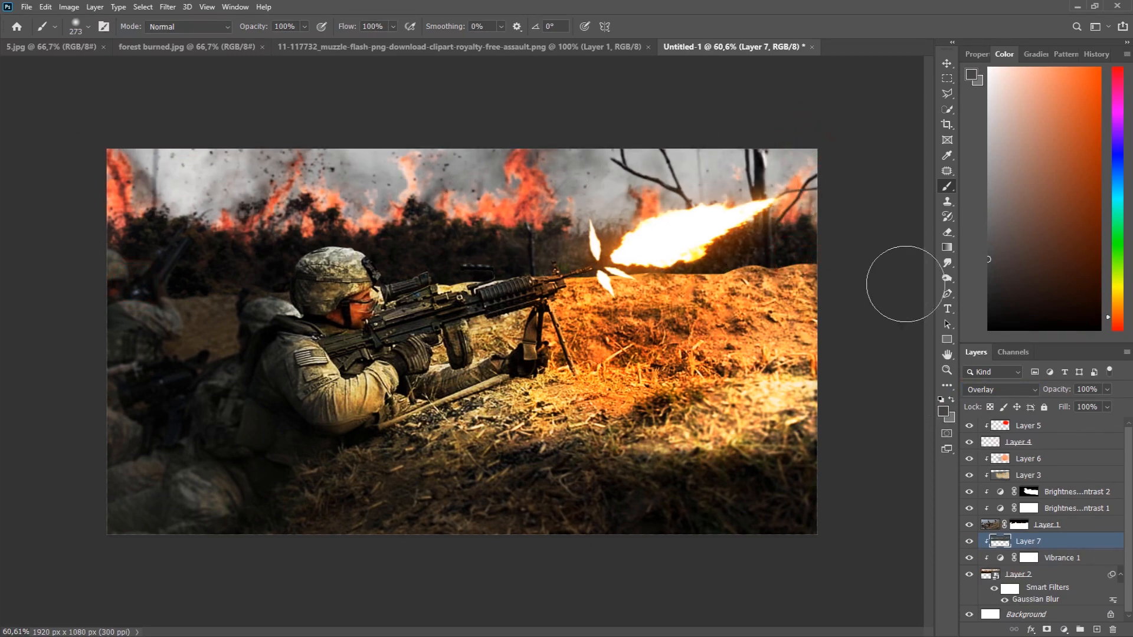
pyautogui.moveTo(1131, 501); pyautogui.dragTo(1131, 516)
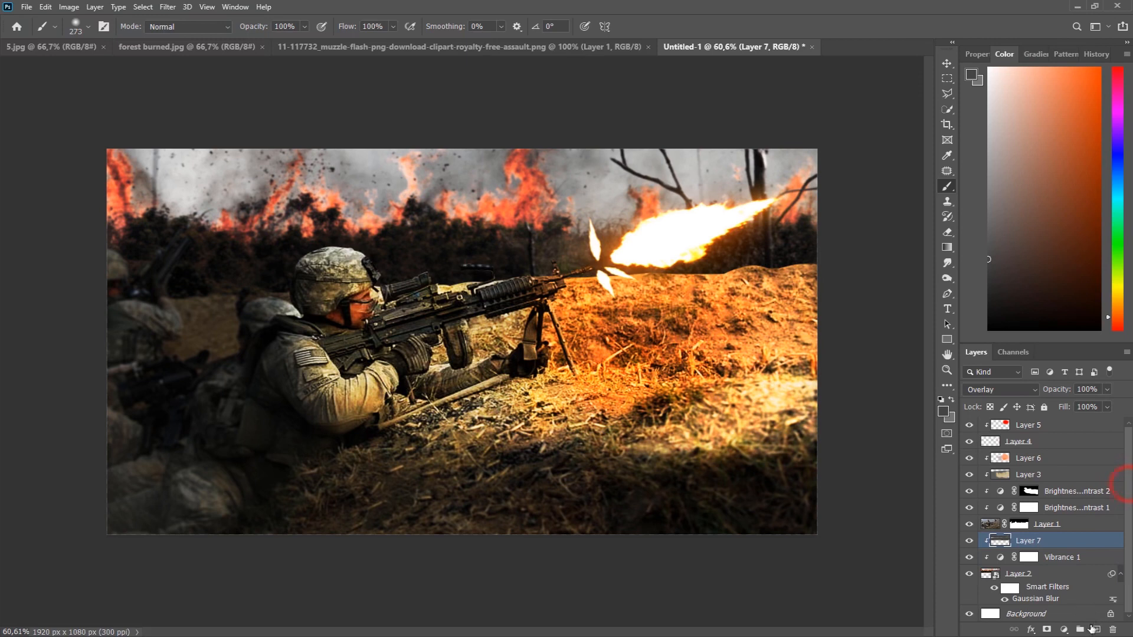
# Add a Color Lookup adjustment clipped above Layer 7 and load the Kodak 5218 Kodak 2395 (by Adobe).cube 3D LUT
pyautogui.click(1063, 630)
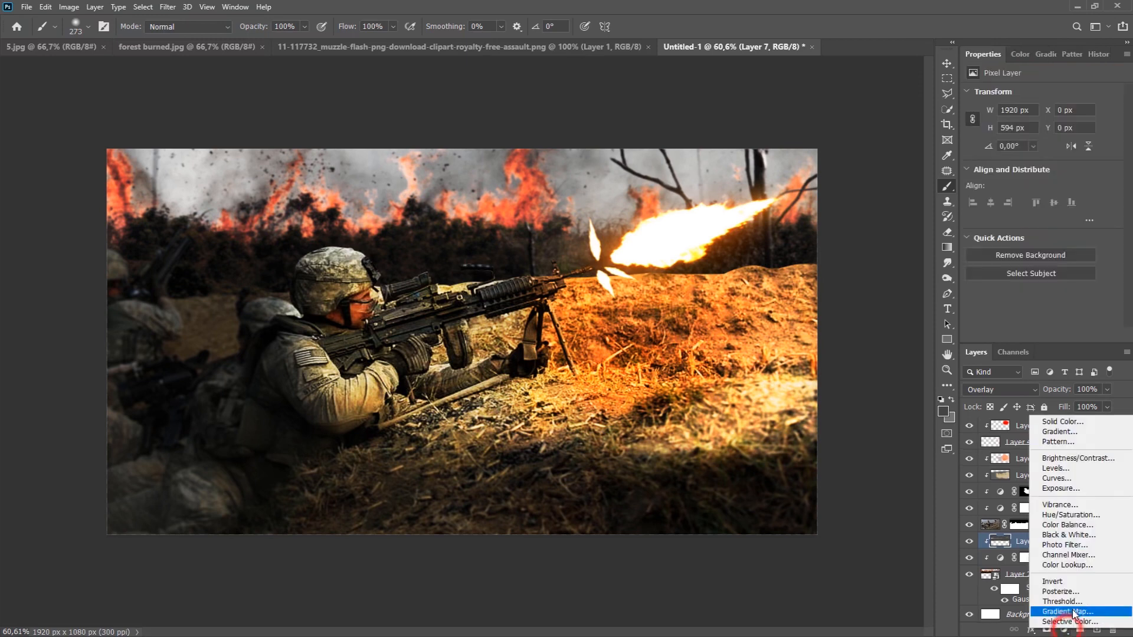
pyautogui.click(1080, 565)
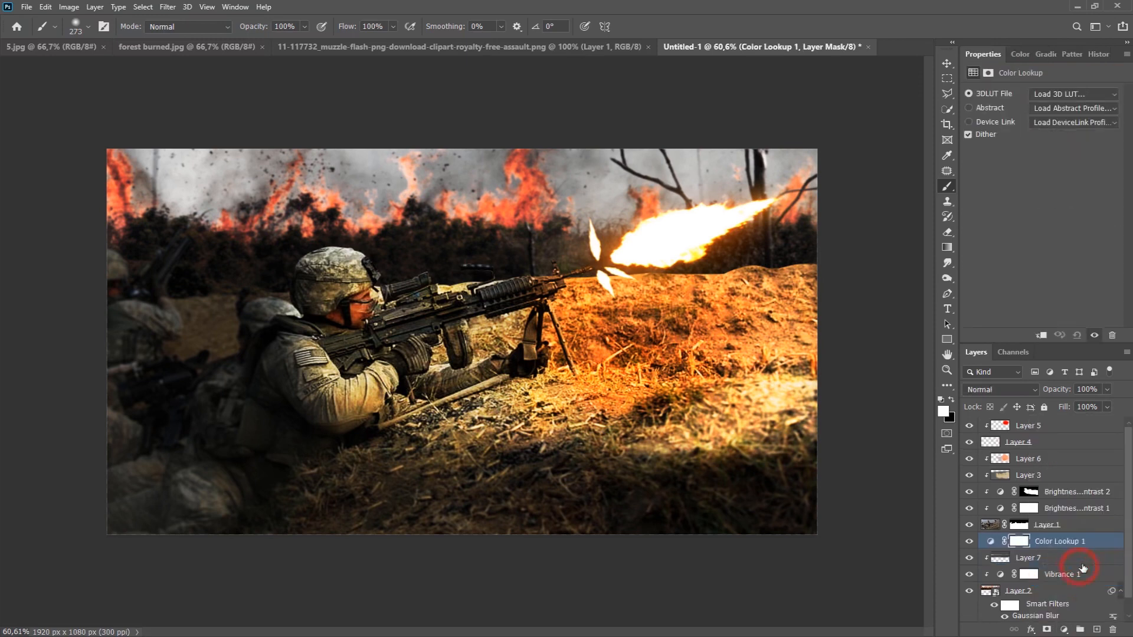
pyautogui.click(1042, 336)
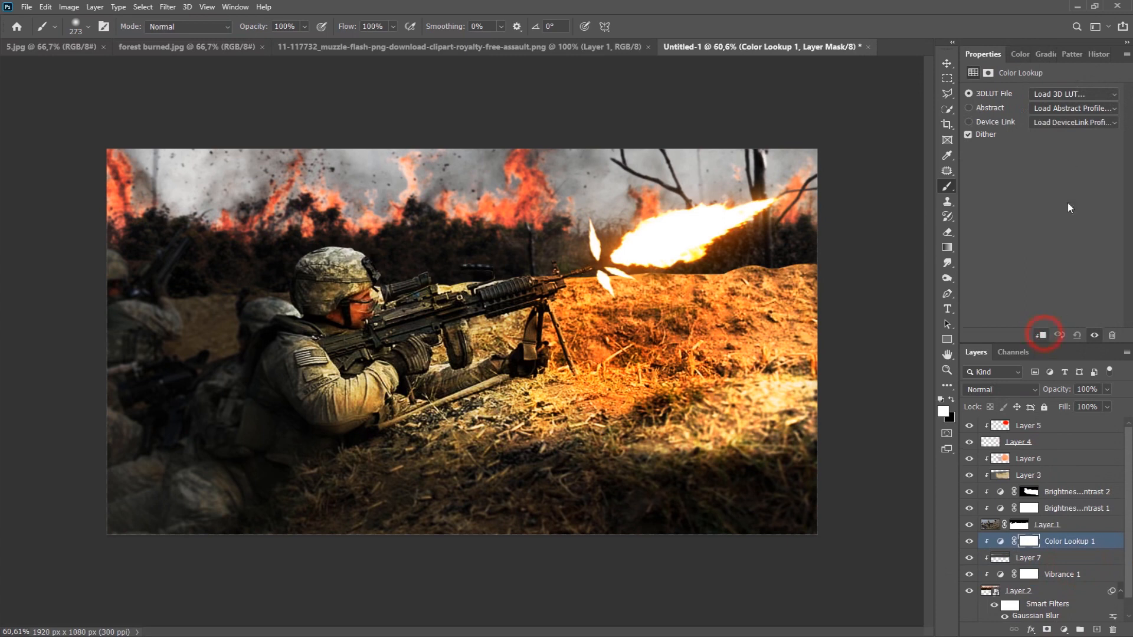
pyautogui.click(1075, 104)
pyautogui.click(1077, 99)
pyautogui.click(1078, 94)
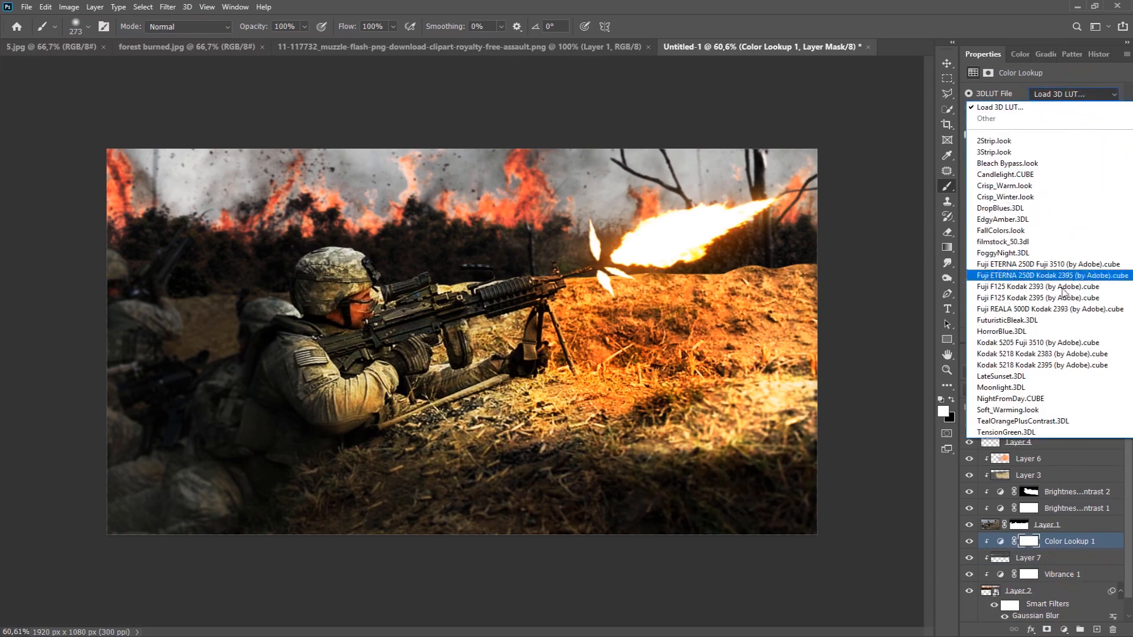
pyautogui.click(1060, 366)
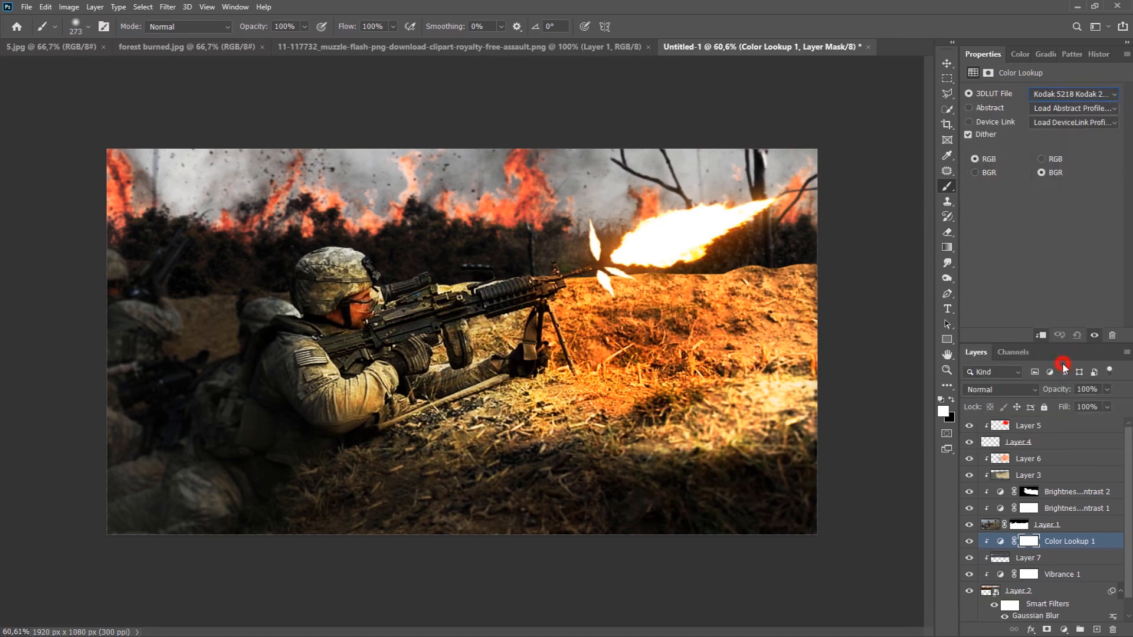
pyautogui.click(1080, 94)
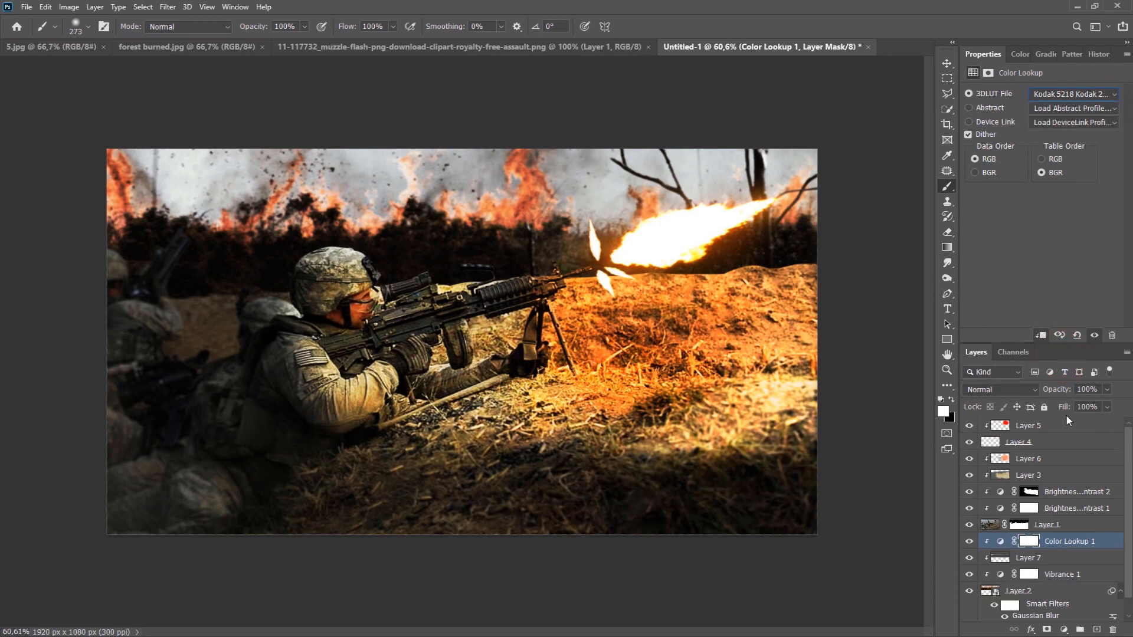
# Add a Color Lookup adjustment above Layer 5 at the top of the stack, using the FuturisticBleak.3DL 3D LUT
pyautogui.moveTo(1069, 425); pyautogui.dragTo(1081, 521)
pyautogui.click(1067, 629)
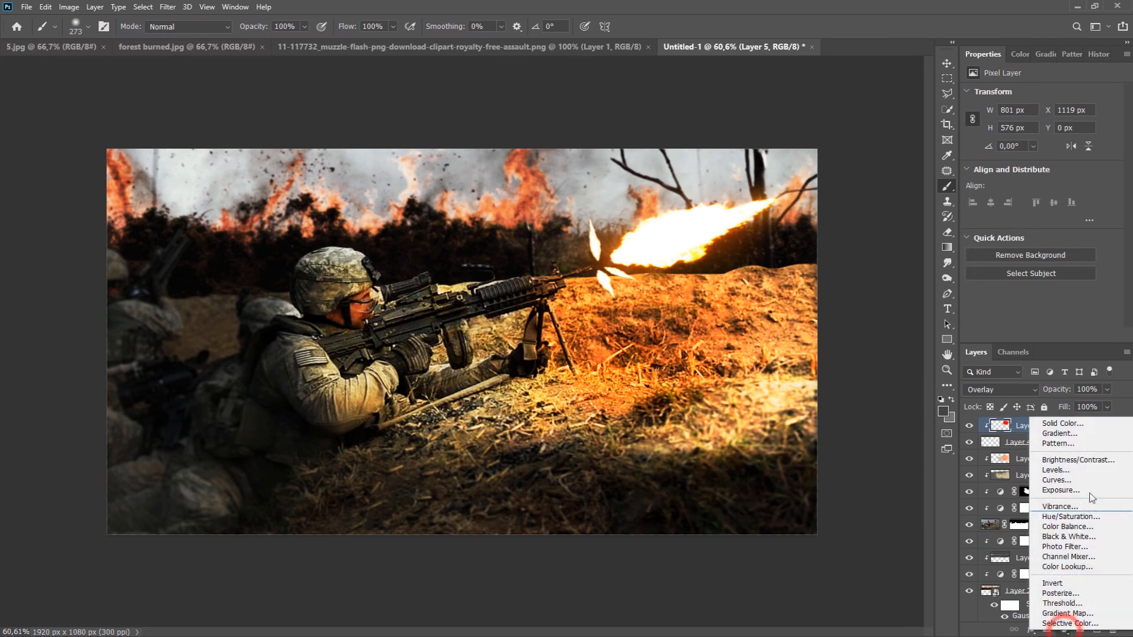
pyautogui.click(1084, 570)
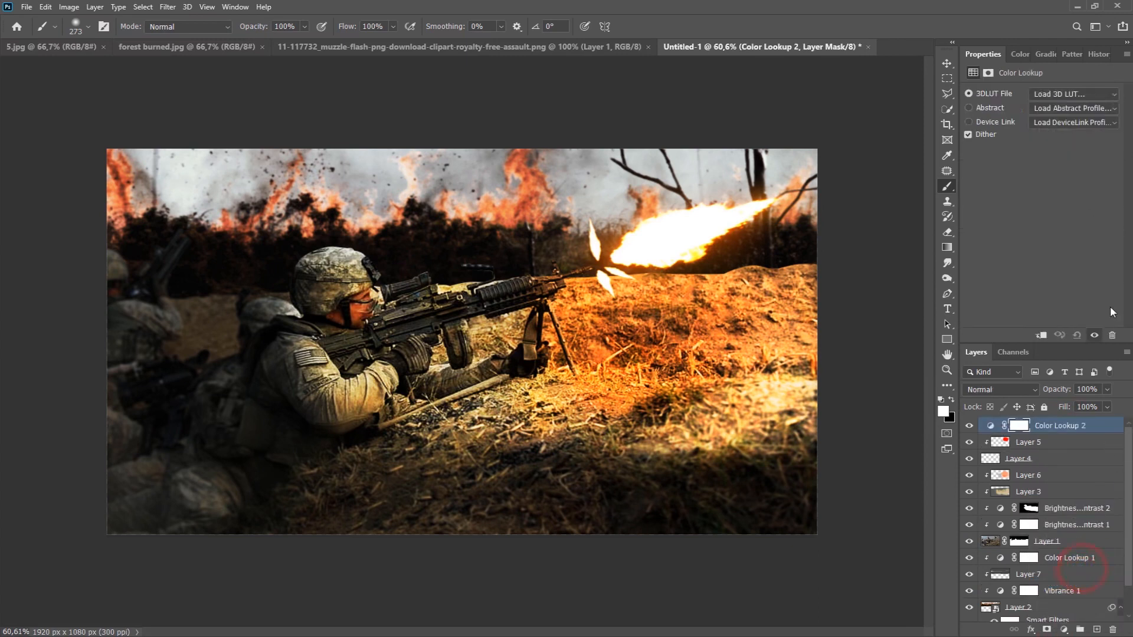
pyautogui.click(1087, 92)
pyautogui.click(1040, 320)
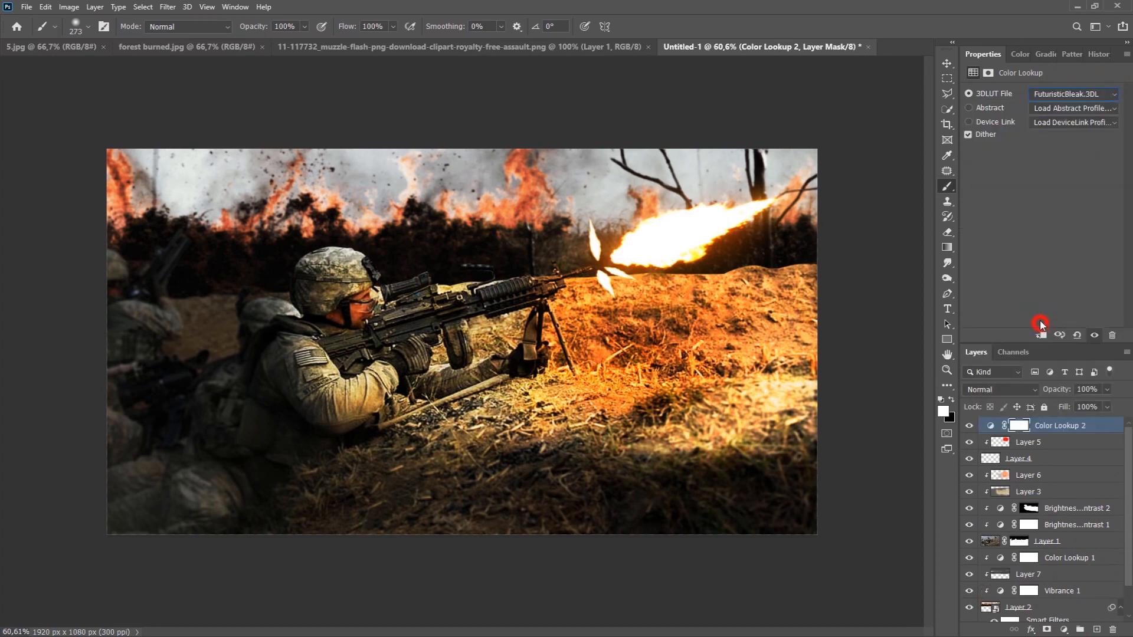
pyautogui.click(1076, 427)
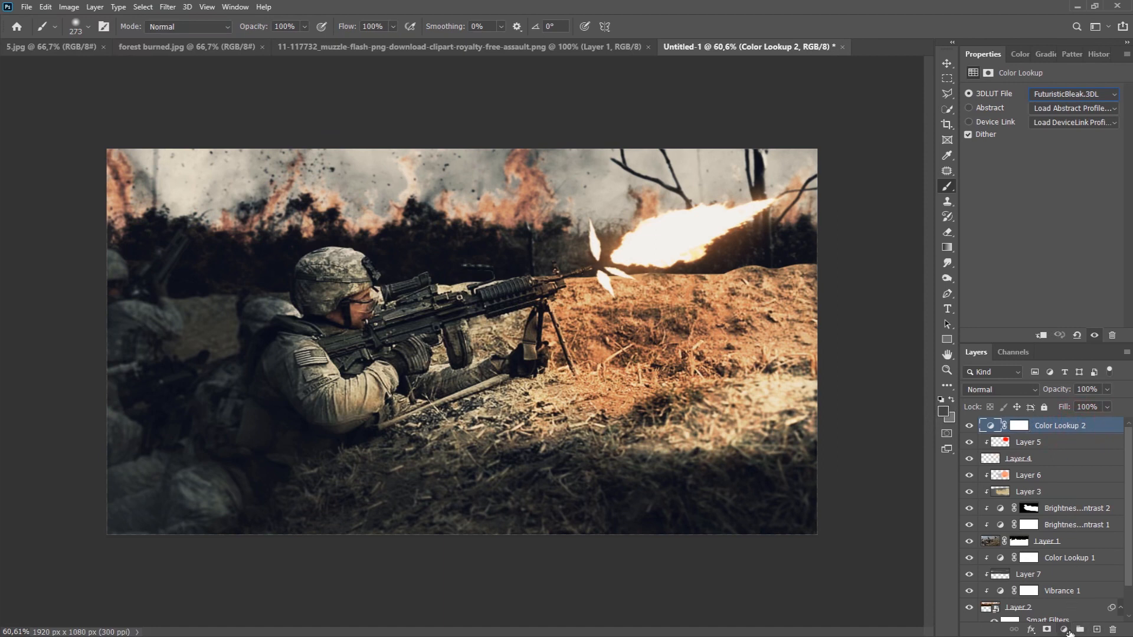
# Add a Color Balance adjustment on top and set its midtones to red +27, green +5 and blue -39
pyautogui.click(1066, 630)
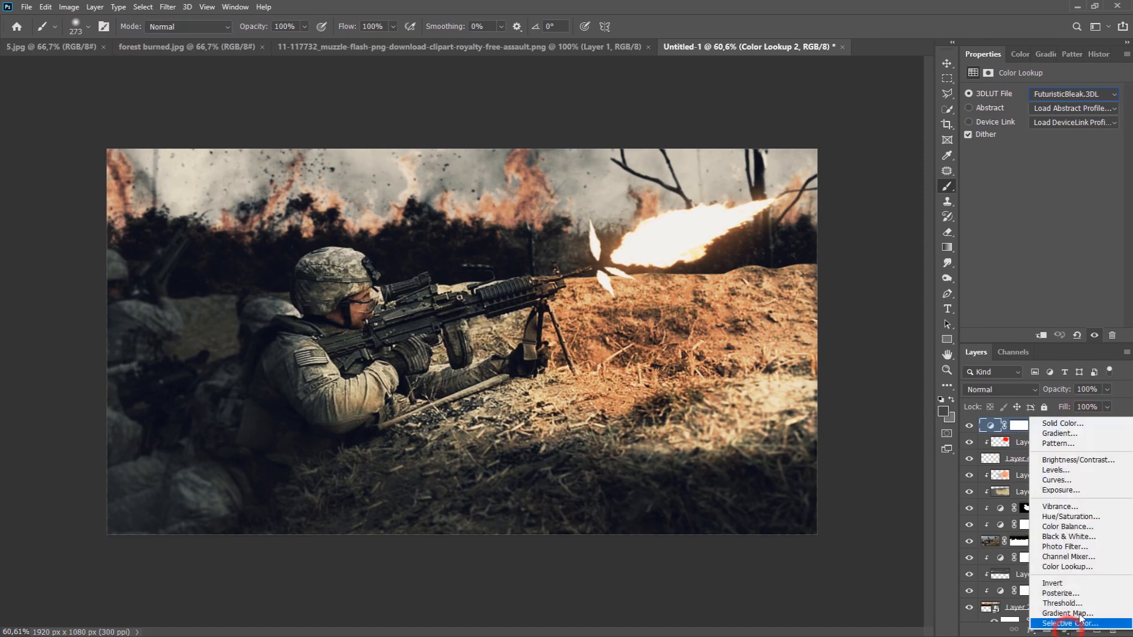
pyautogui.click(1102, 528)
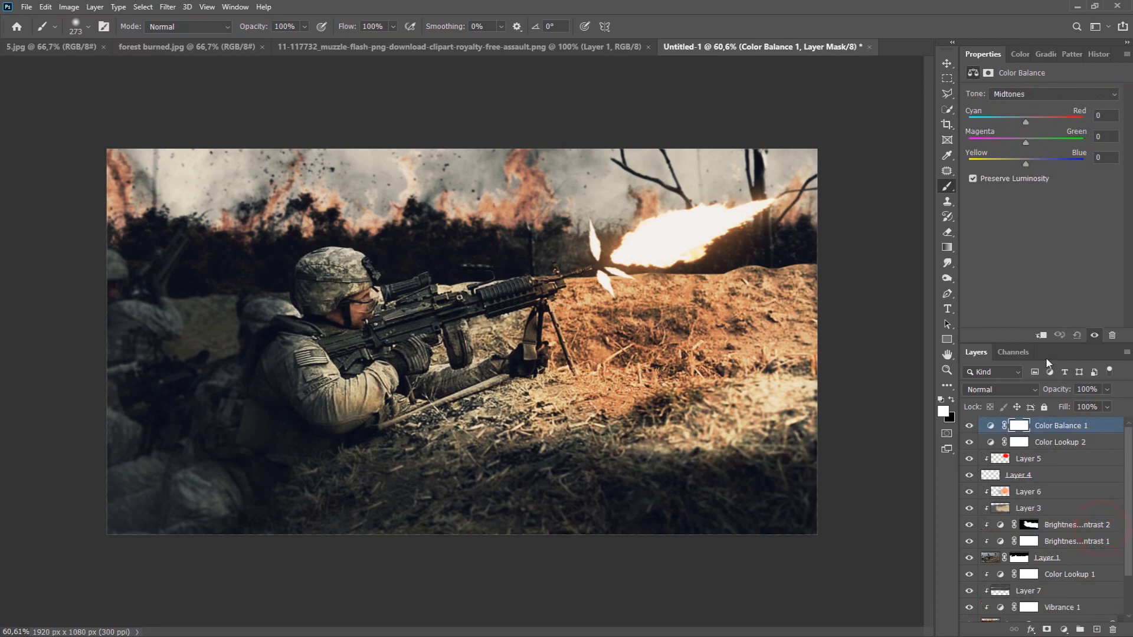
pyautogui.moveTo(1026, 162); pyautogui.dragTo(1041, 120)
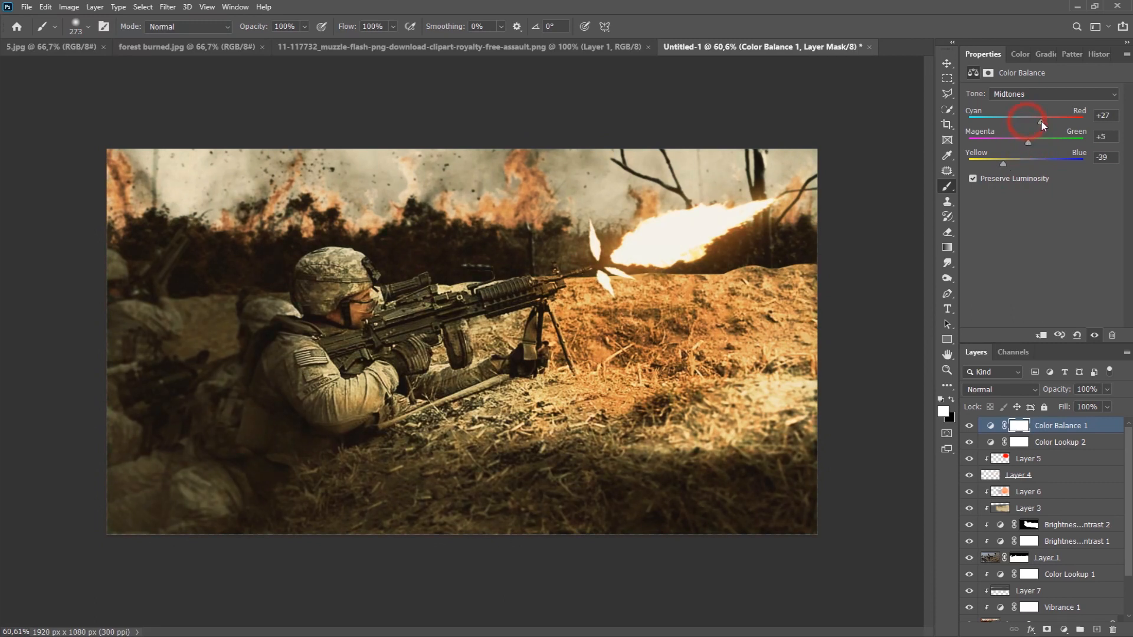
# Set the Color Balance shadows to cyan/red +6, magenta/green -9 and yellow/blue -11
pyautogui.click(1037, 94)
pyautogui.click(1035, 102)
pyautogui.moveTo(1026, 140); pyautogui.dragTo(1017, 163)
pyautogui.moveTo(1026, 121); pyautogui.dragTo(1028, 120)
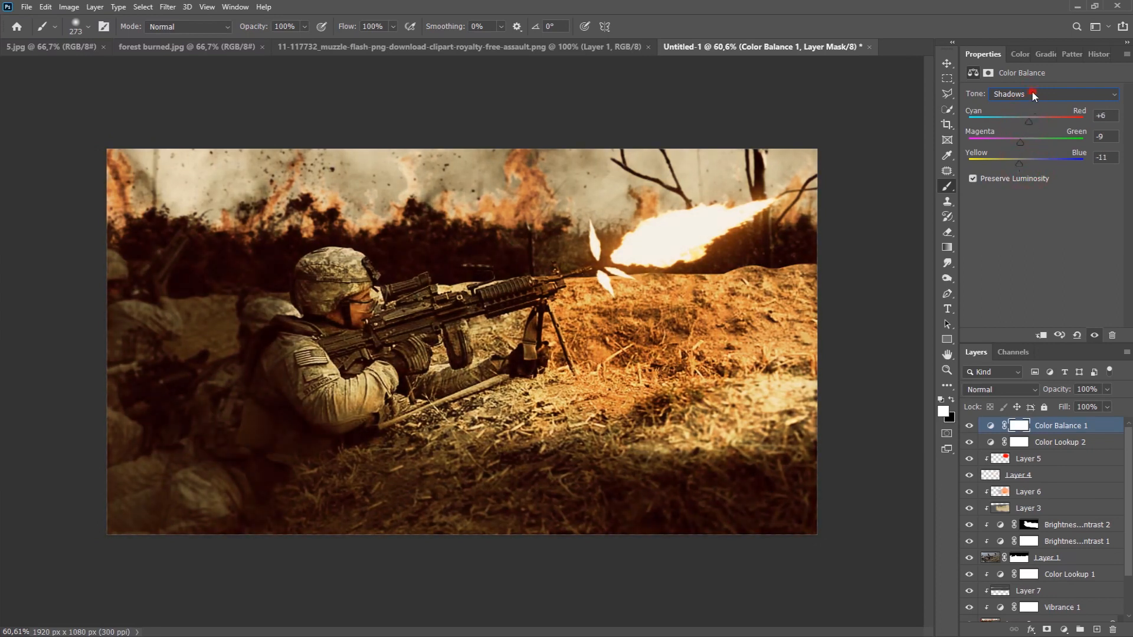
# Set the Color Balance highlights to cyan/red -5, magenta/green +23 and yellow/blue +26
pyautogui.click(1031, 94)
pyautogui.click(1025, 123)
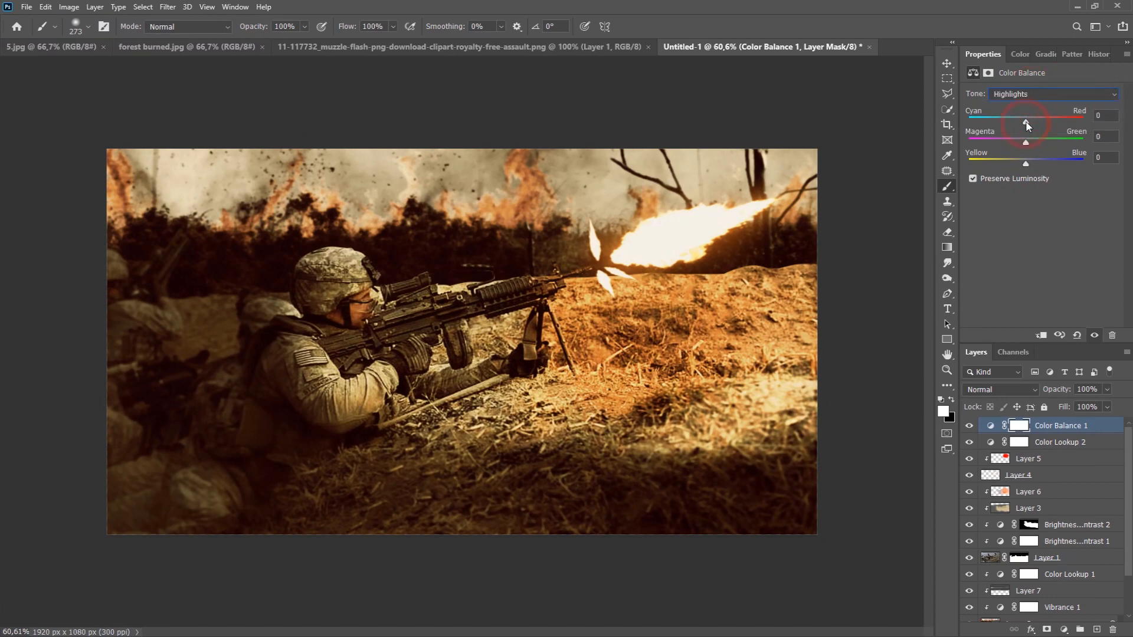
pyautogui.moveTo(1036, 122); pyautogui.dragTo(1041, 165)
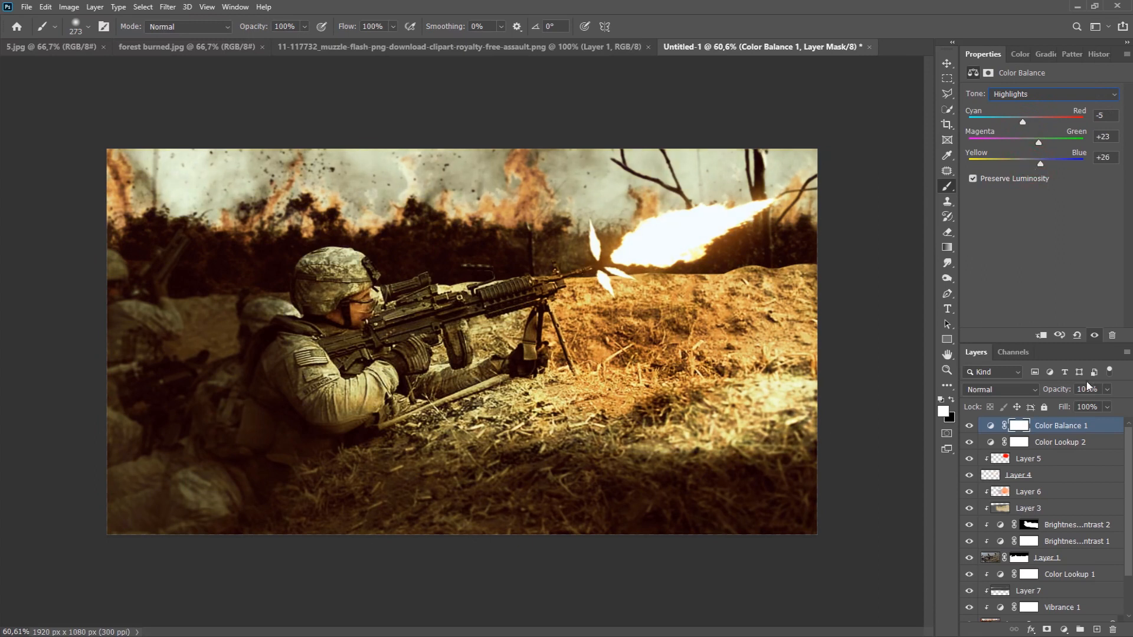
# Stamp all visible layers into a new top layer and apply Oil Paint with Stylization 1, Cleanliness 1 and Scale 0
pyautogui.hotkey('ctrl', 'alt', 'shift', 'e')
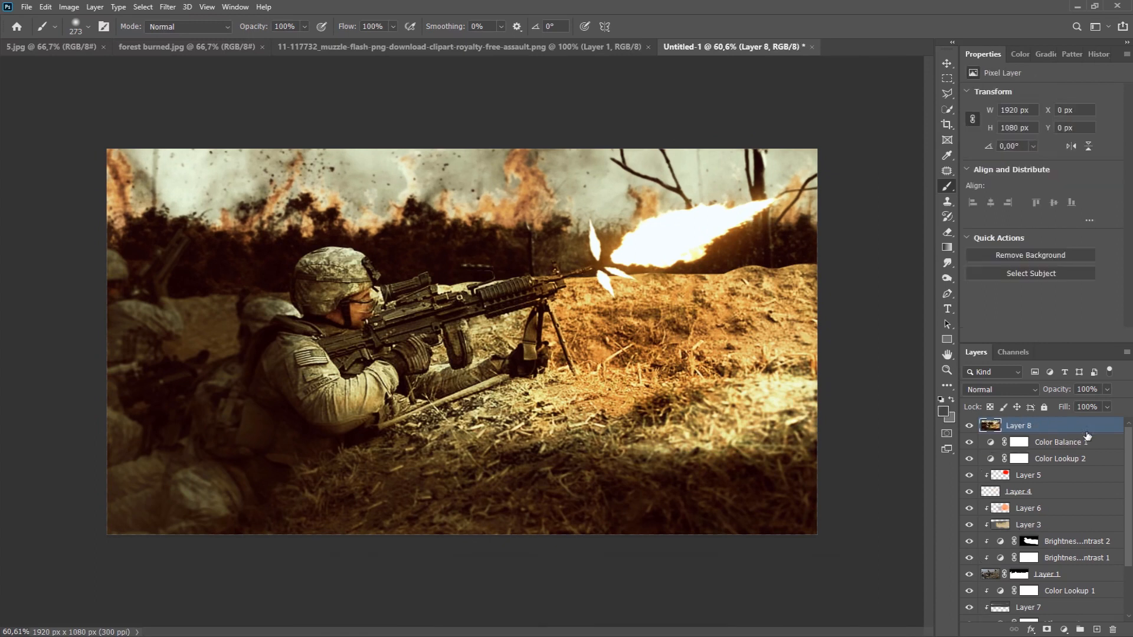
pyautogui.click(168, 7)
pyautogui.click(208, 219)
pyautogui.click(366, 264)
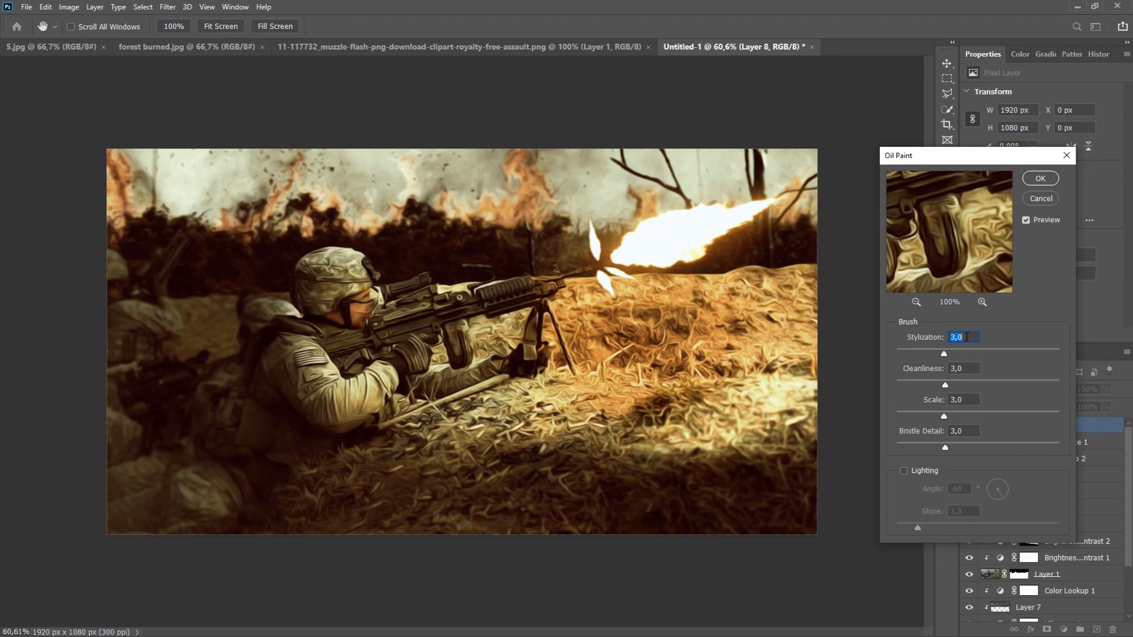
pyautogui.click(965, 337)
pyautogui.write('1')
pyautogui.click(966, 368)
pyautogui.click(966, 398)
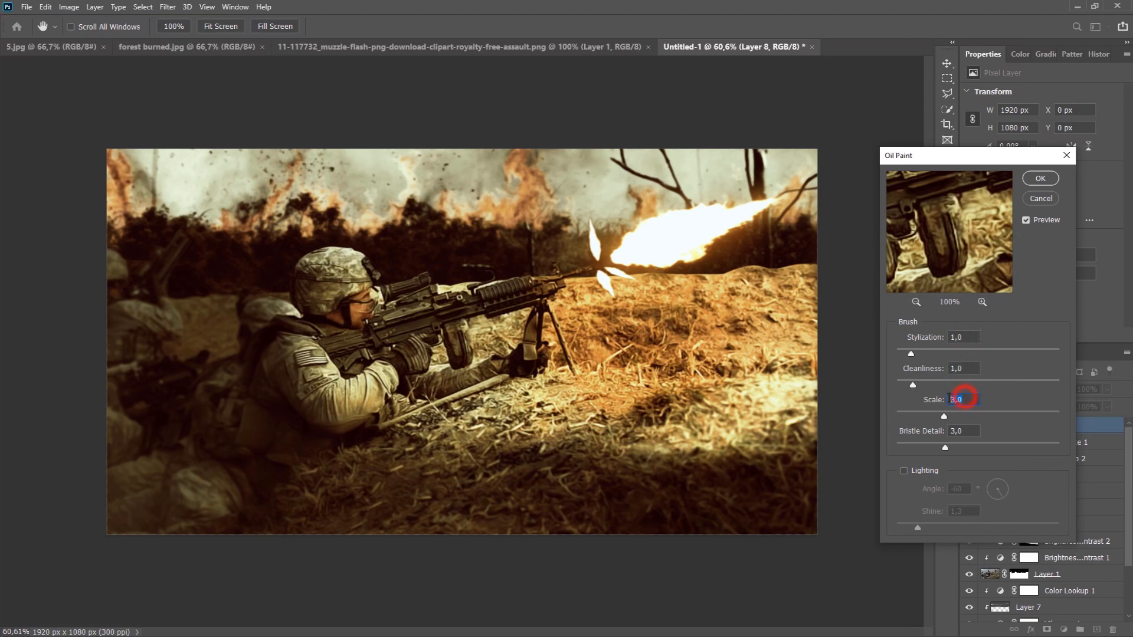
pyautogui.write('0')
pyautogui.click(1038, 178)
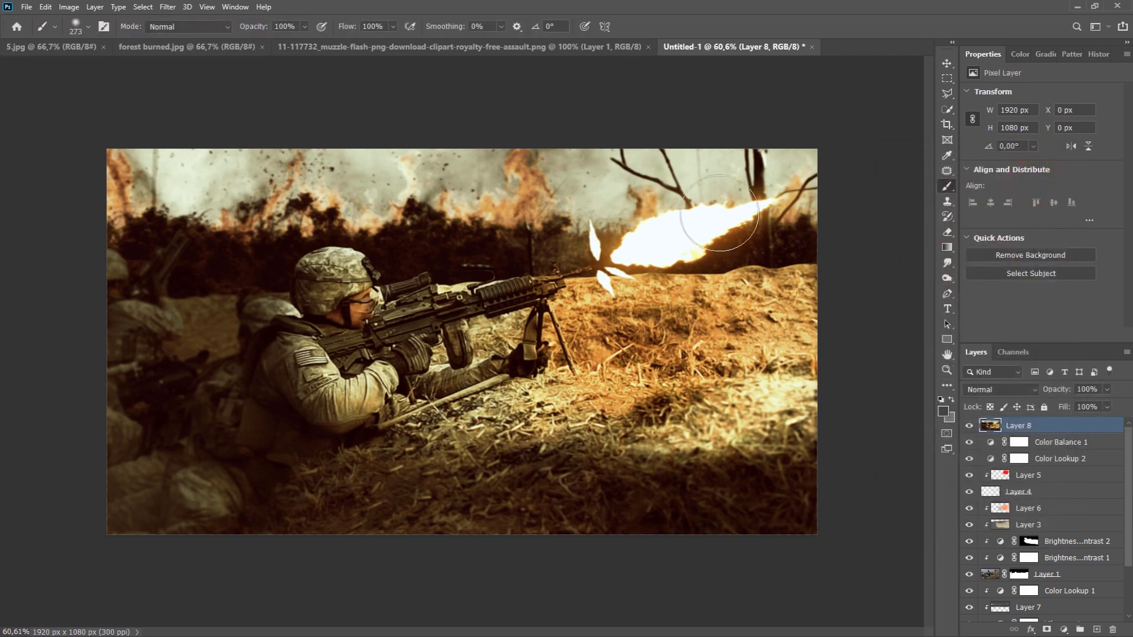
# Grade the layer in Camera Raw: Temperature +16, Tint -27, Exposure +0.50, Contrast +30, Highlights/Clarity +17, Shadows -27, Whites/Dehaze +12, Blacks +18, Texture -26, Vibrance +11, Saturation -6
pyautogui.click(169, 7)
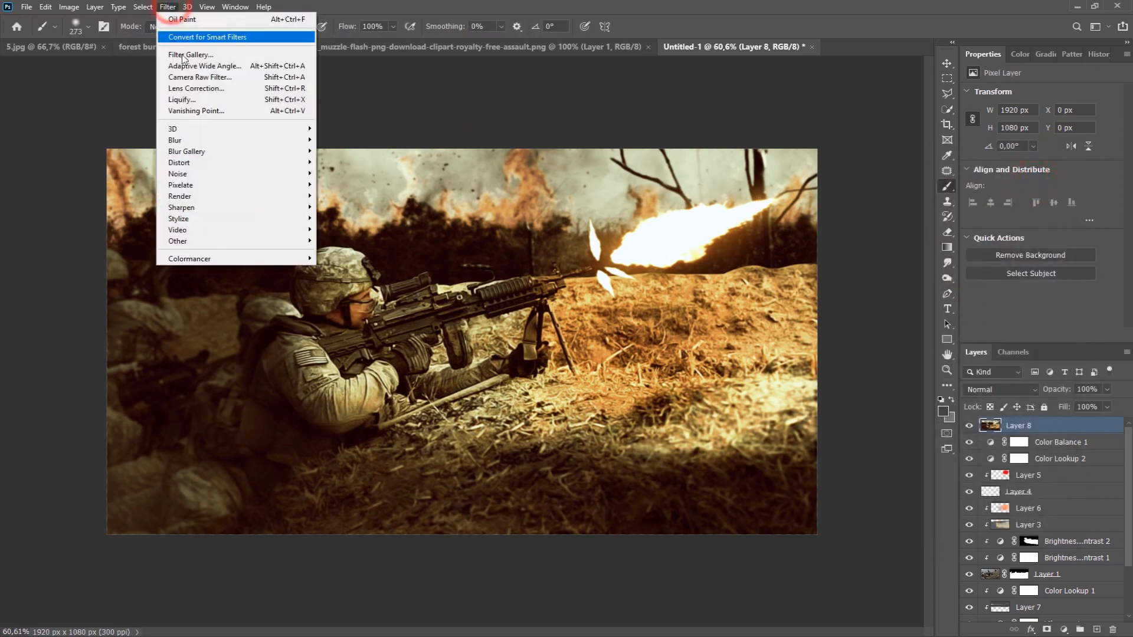
pyautogui.click(184, 77)
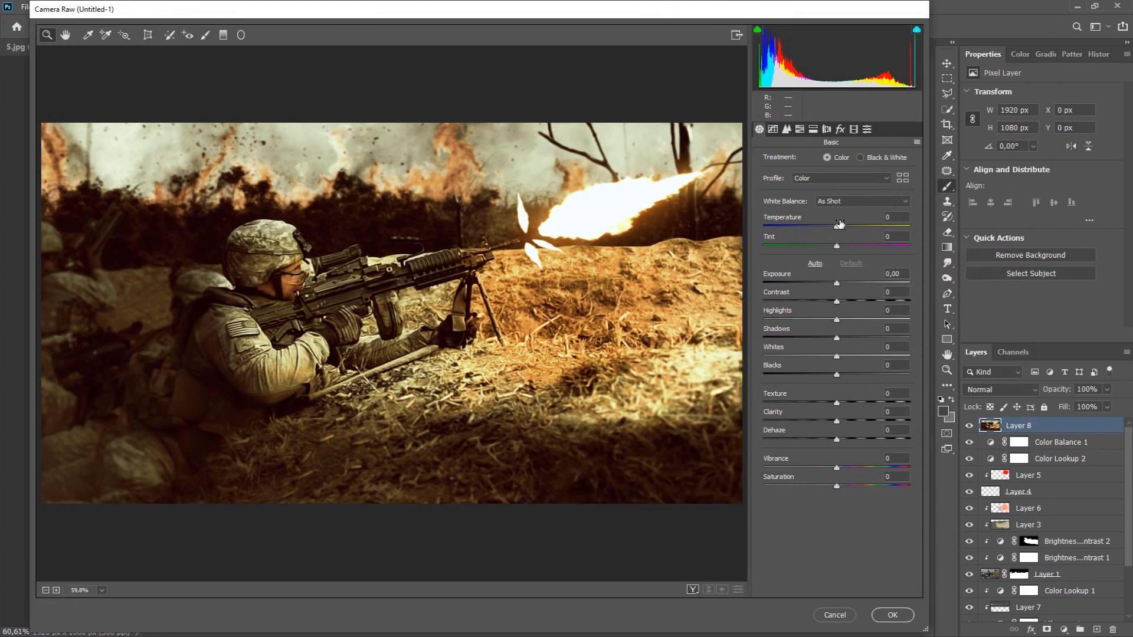
pyautogui.moveTo(839, 225); pyautogui.dragTo(832, 484)
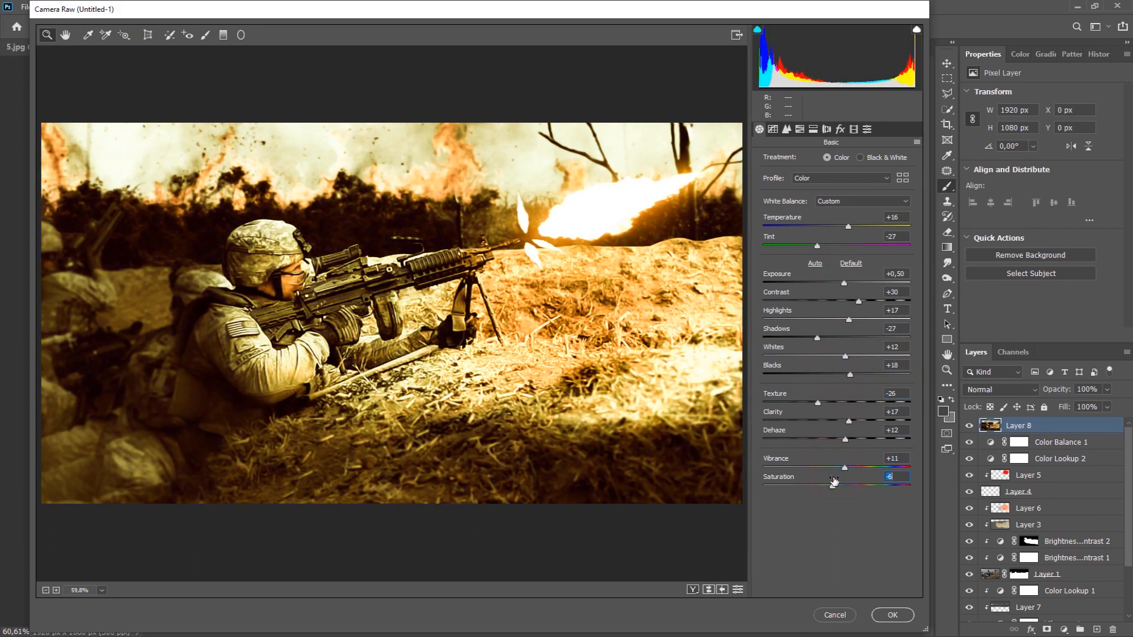
# Add a Camera Raw post-crop vignette with Amount -23, Midpoint 42, Roundness +12 and Feather 24, and apply the filter
pyautogui.click(840, 129)
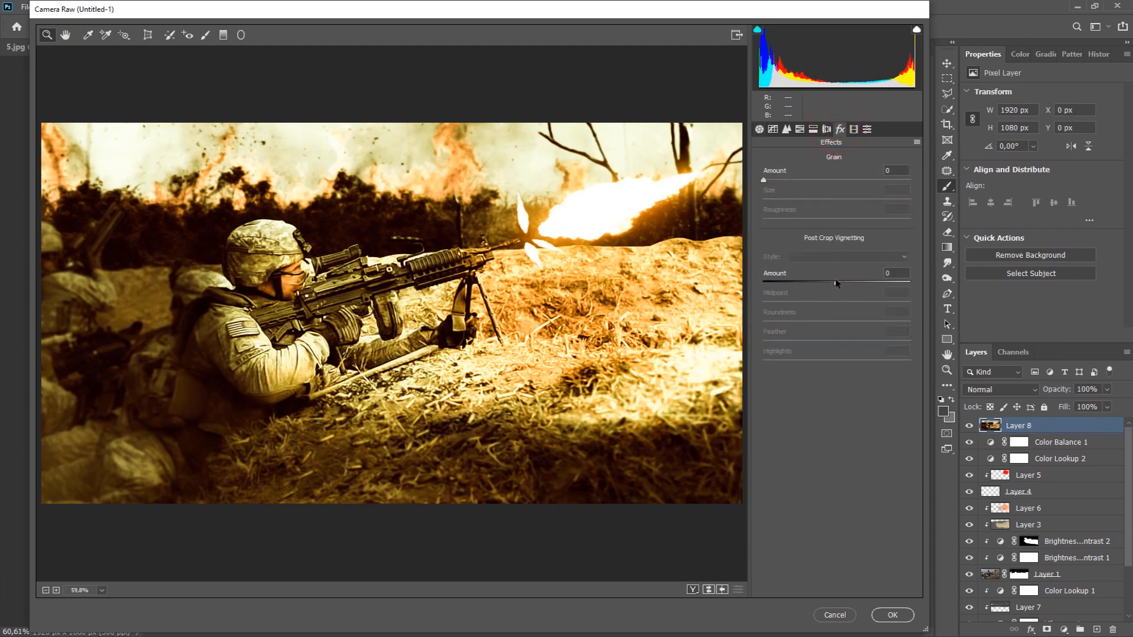
pyautogui.moveTo(837, 279); pyautogui.dragTo(823, 336)
pyautogui.click(838, 334)
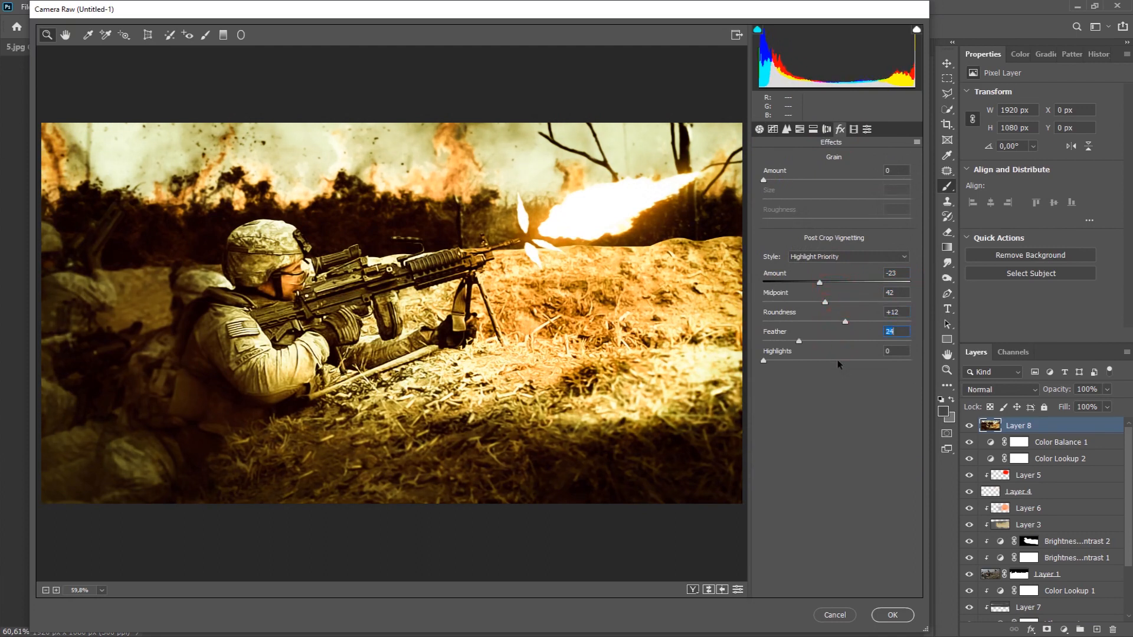
pyautogui.click(888, 615)
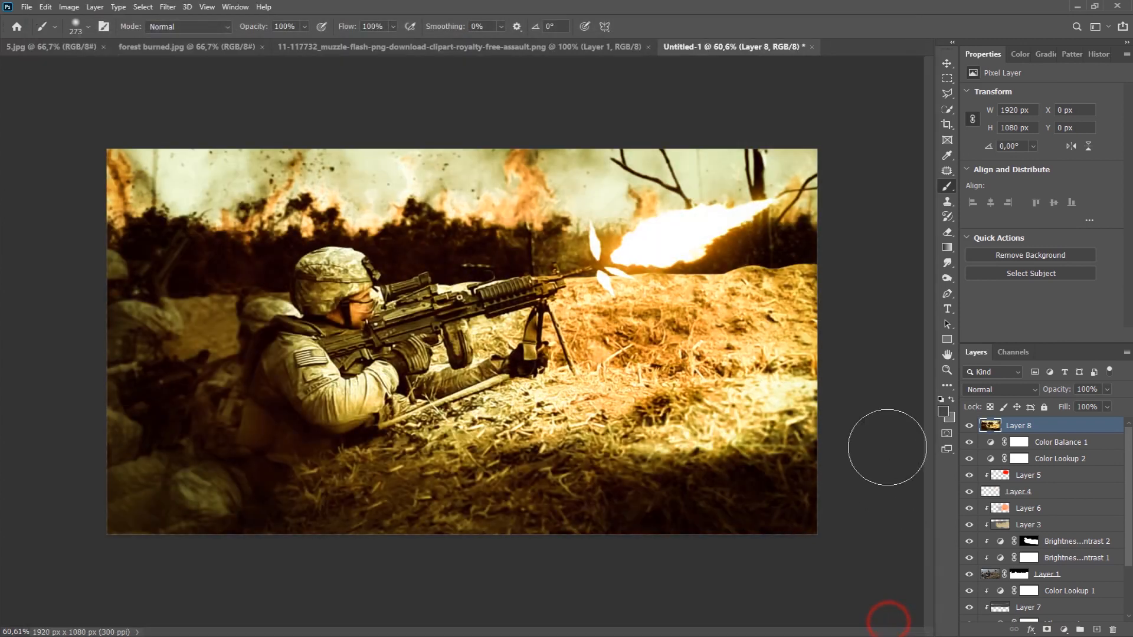
# Apply a custom Lens Correction vignette to the stamped layer with Amount -19 and Midpoint +35
pyautogui.click(167, 7)
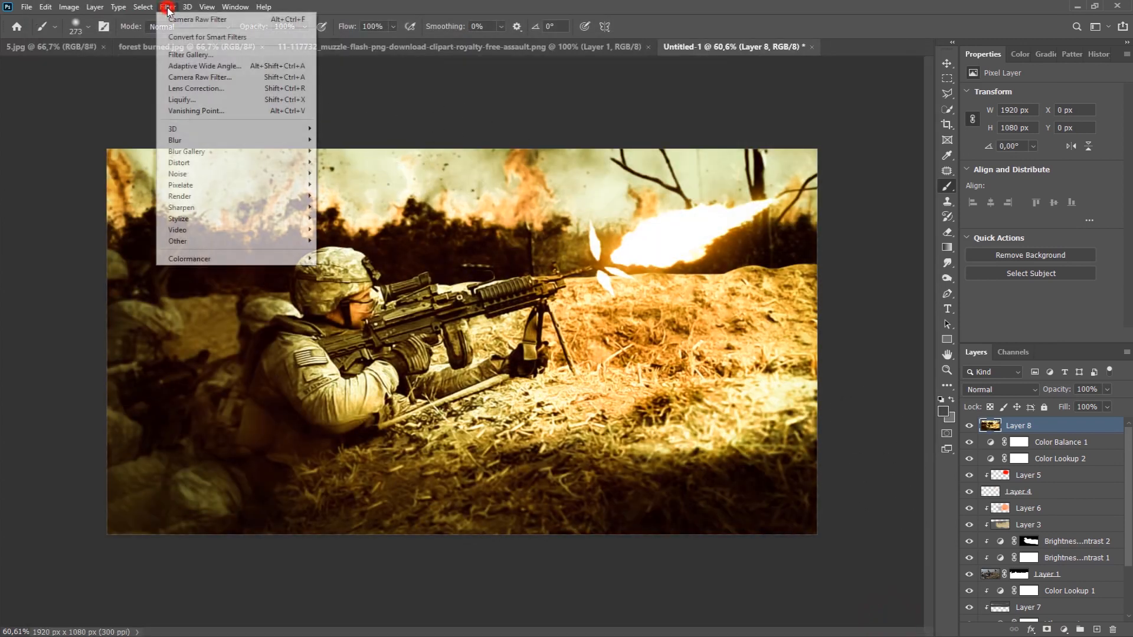
pyautogui.click(182, 87)
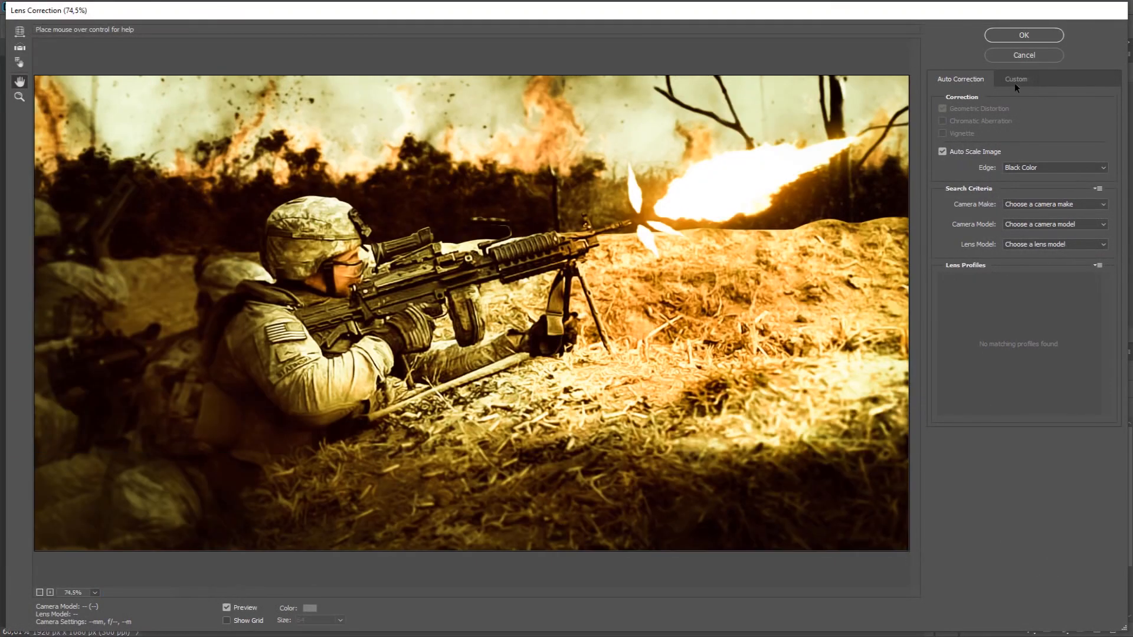
pyautogui.click(1015, 81)
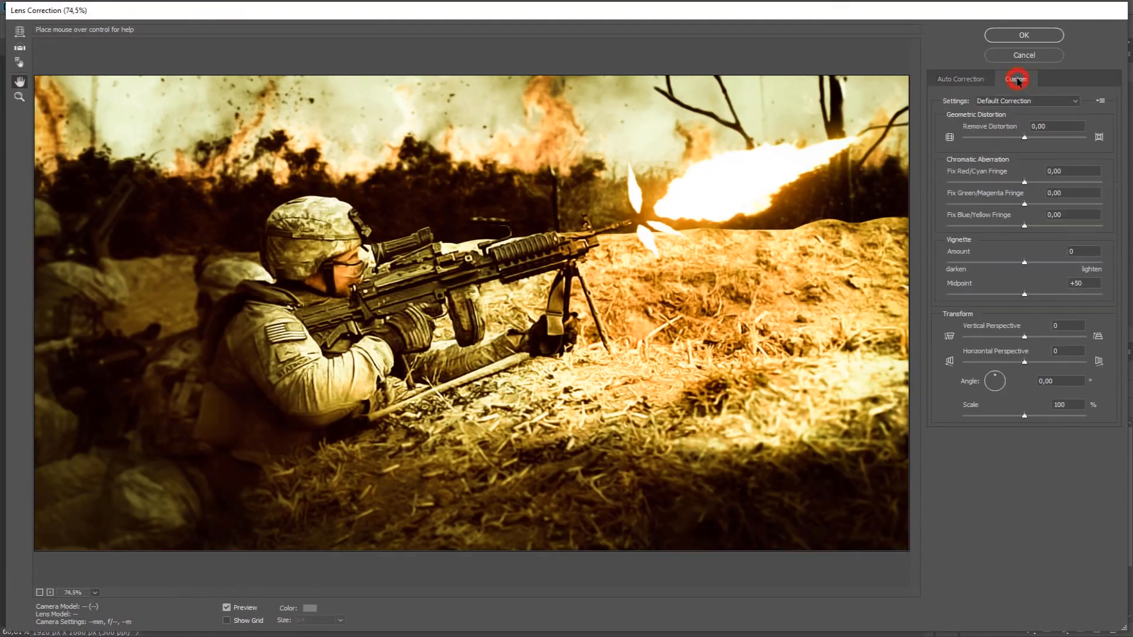
pyautogui.moveTo(1025, 259); pyautogui.dragTo(1004, 289)
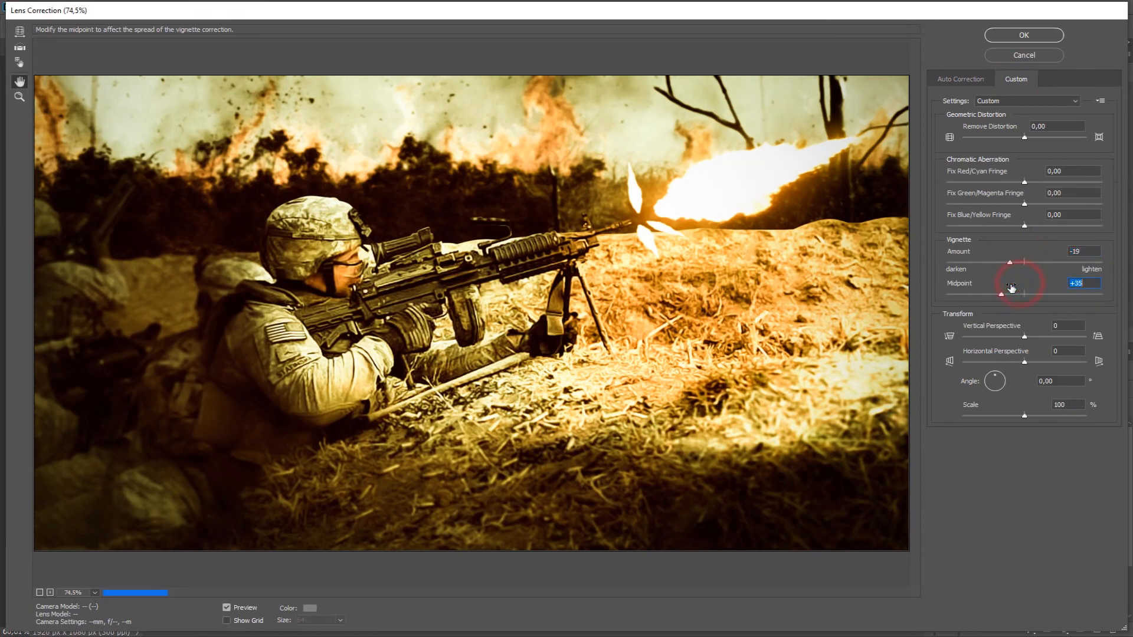
pyautogui.click(1020, 36)
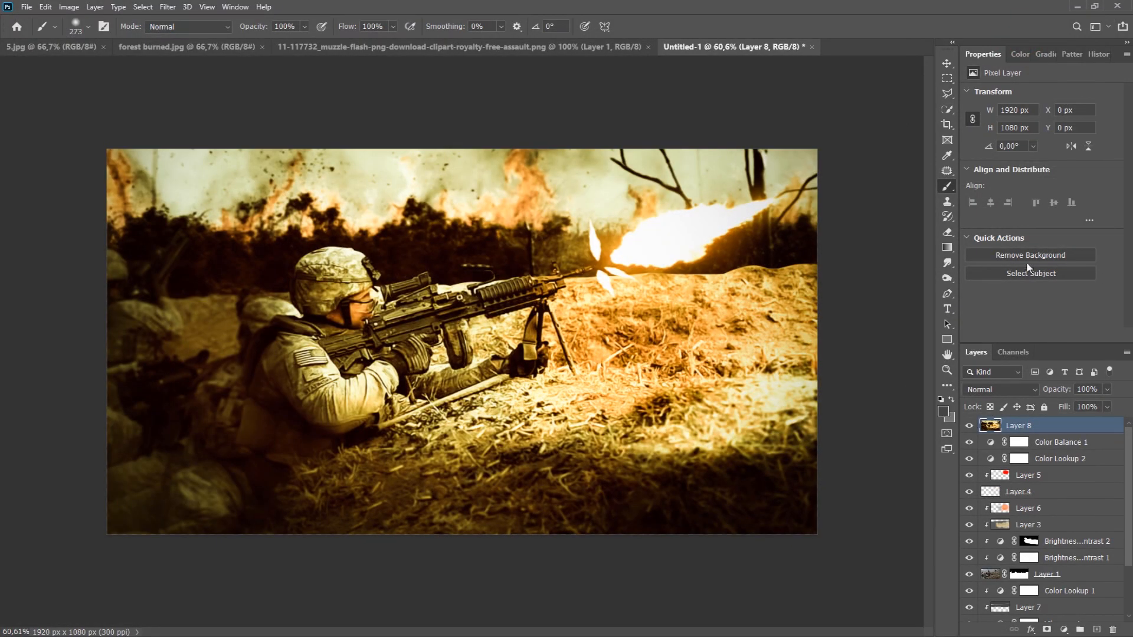
# Rename the stamped top layer as "result"
pyautogui.doubleClick(1027, 430)
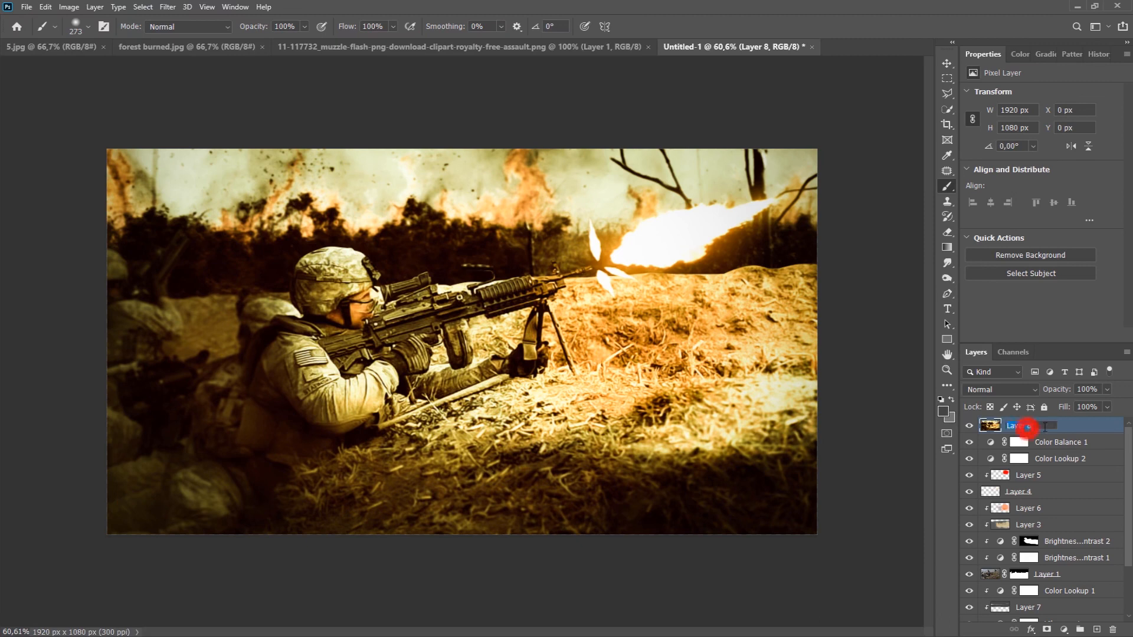
pyautogui.write('result')
pyautogui.press('Return')
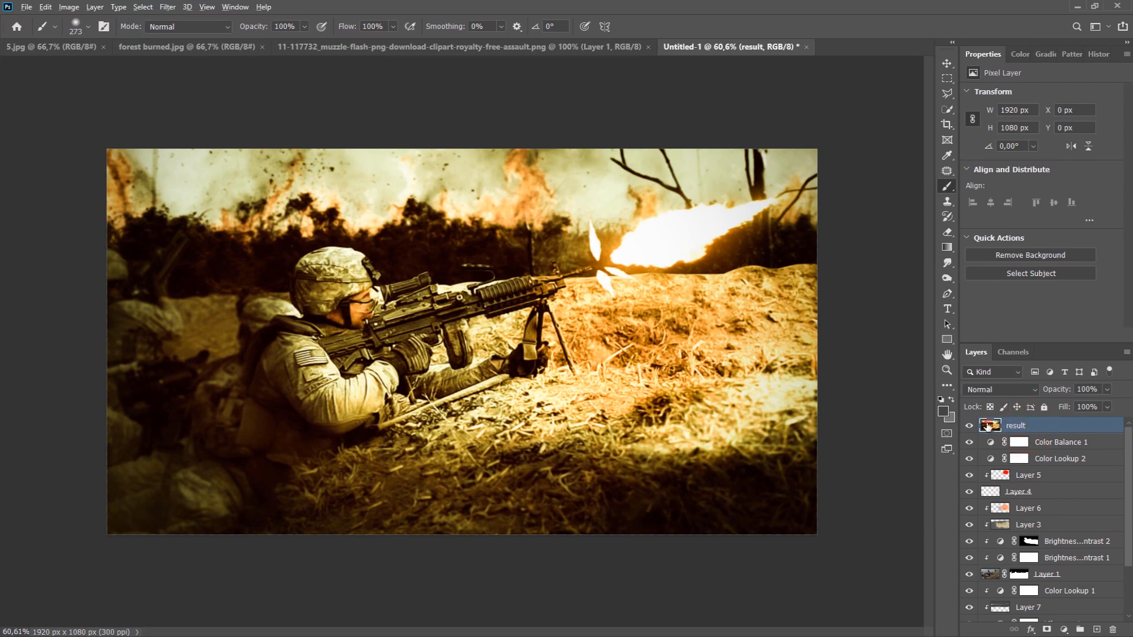
pyautogui.keyDown('alt'); pyautogui.click(988, 426); pyautogui.keyUp('alt')
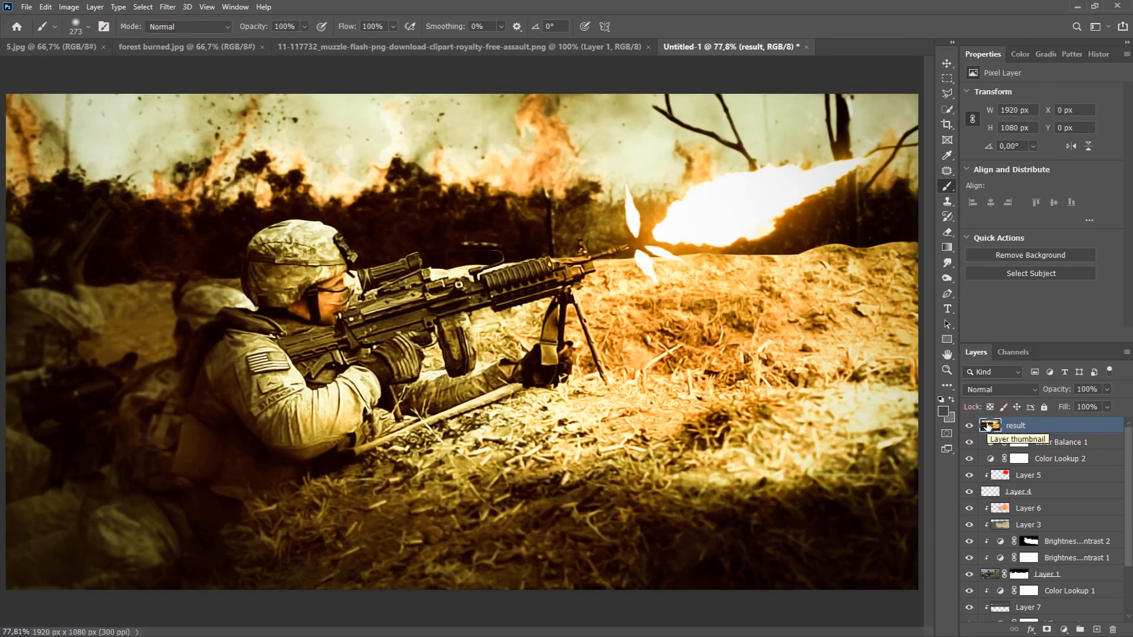